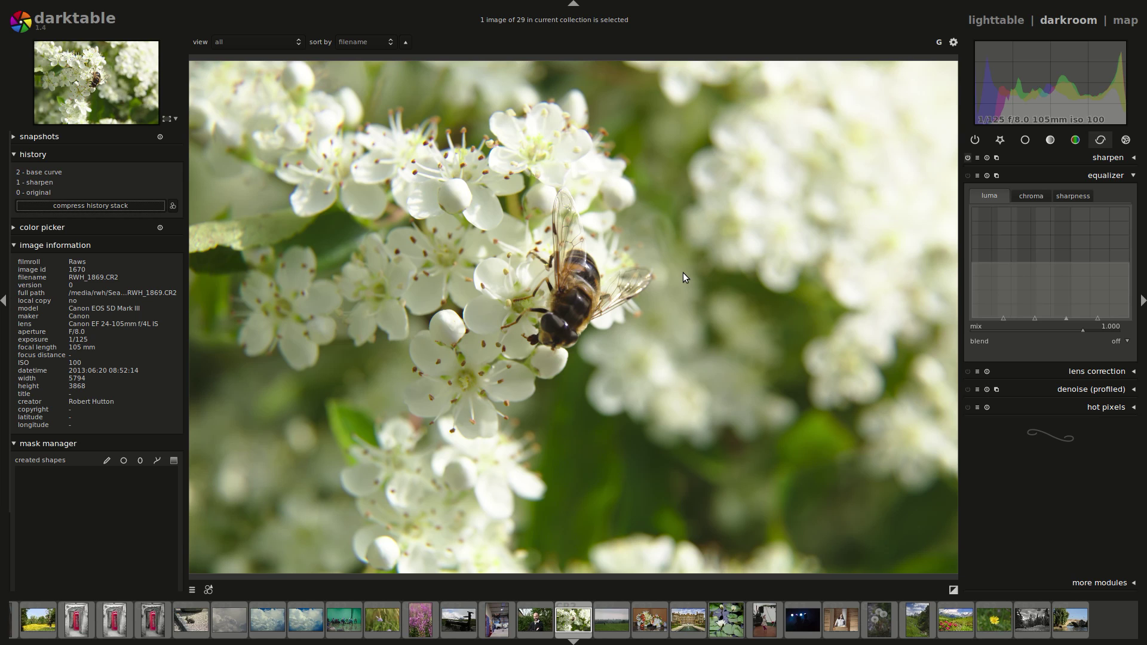
# Read the manual's 3.4.4.2 Equalizer section in Chromium, then move to the 'Make your Photo Pop' article
pyautogui.hotkey('alt', 'Tab')
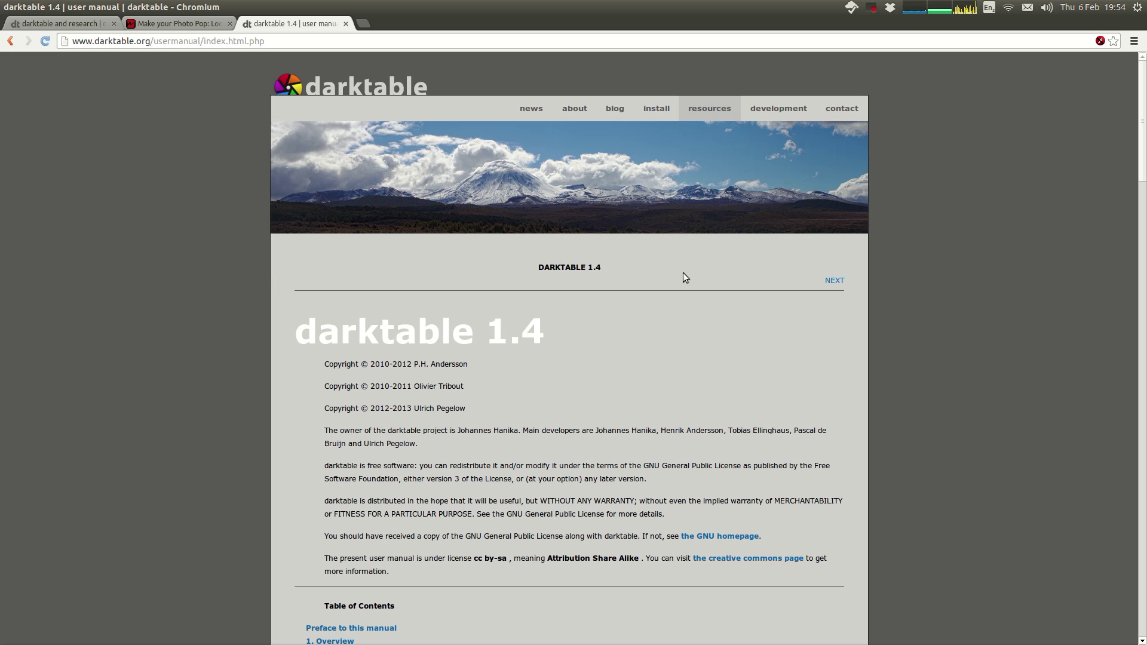
pyautogui.scroll(-15, 600, 326)
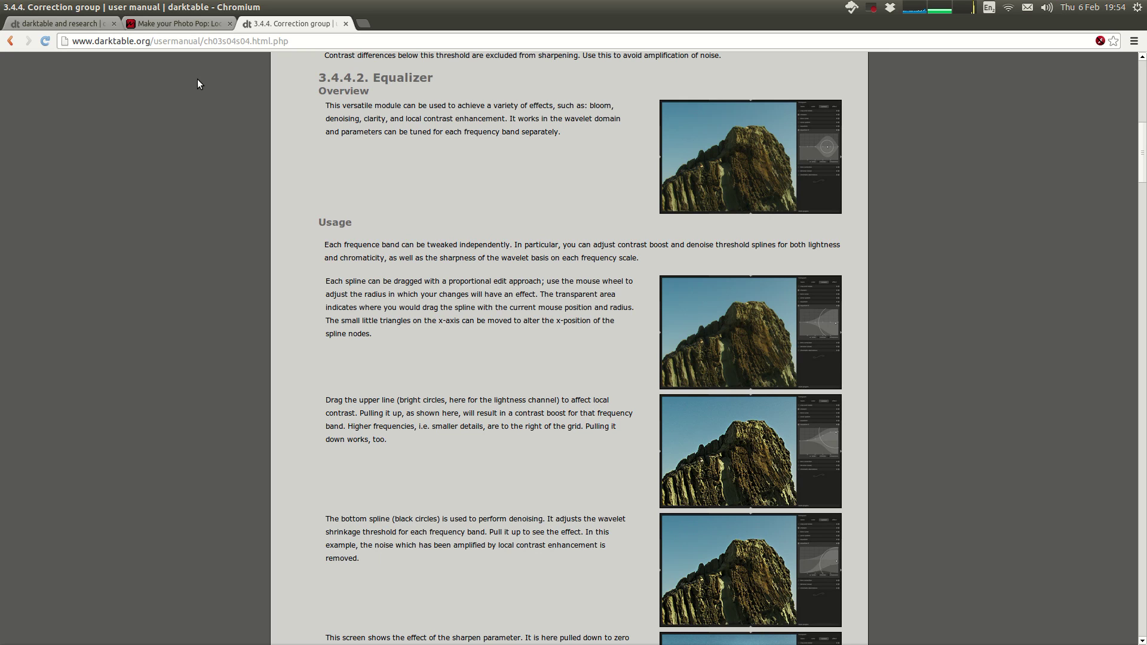
pyautogui.hotkey('ctrl', 'shift', 'Tab')
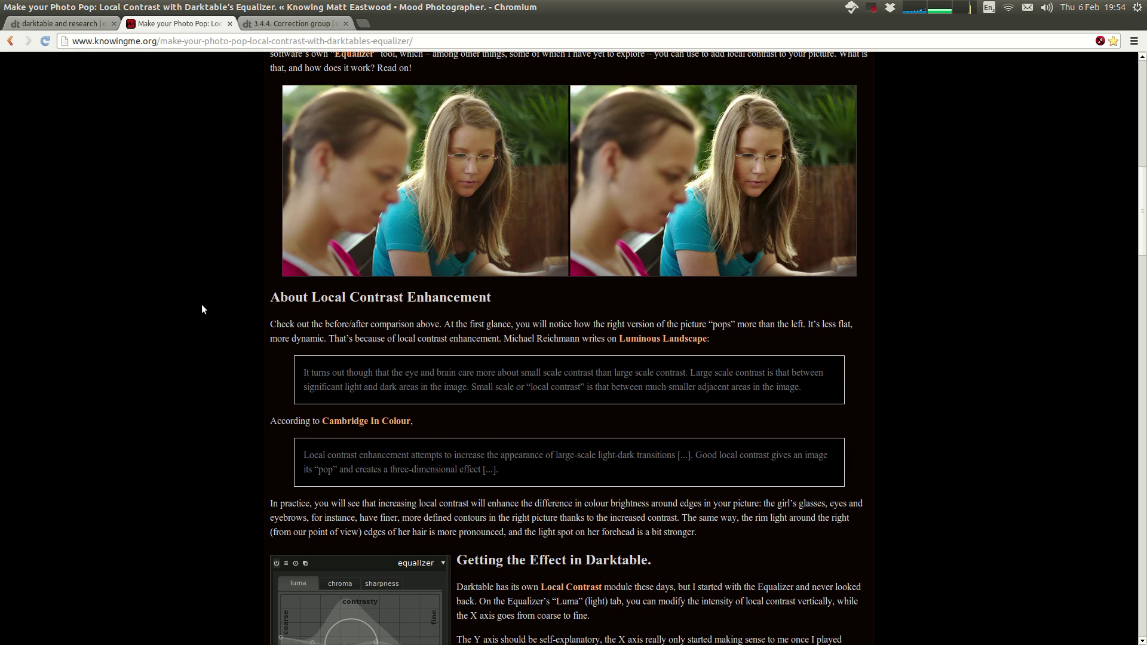
# Scroll through the 'darktable and research' post in the first Chromium tab
pyautogui.hotkey('ctrl', 'pageup')
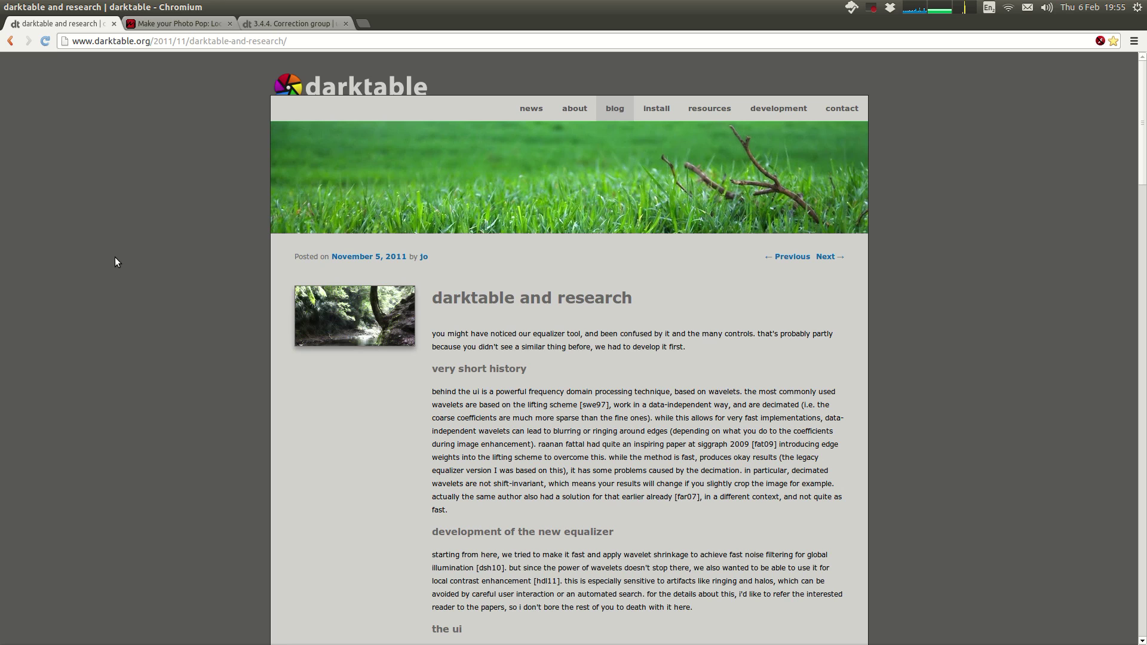
pyautogui.scroll(-15, 482, 478)
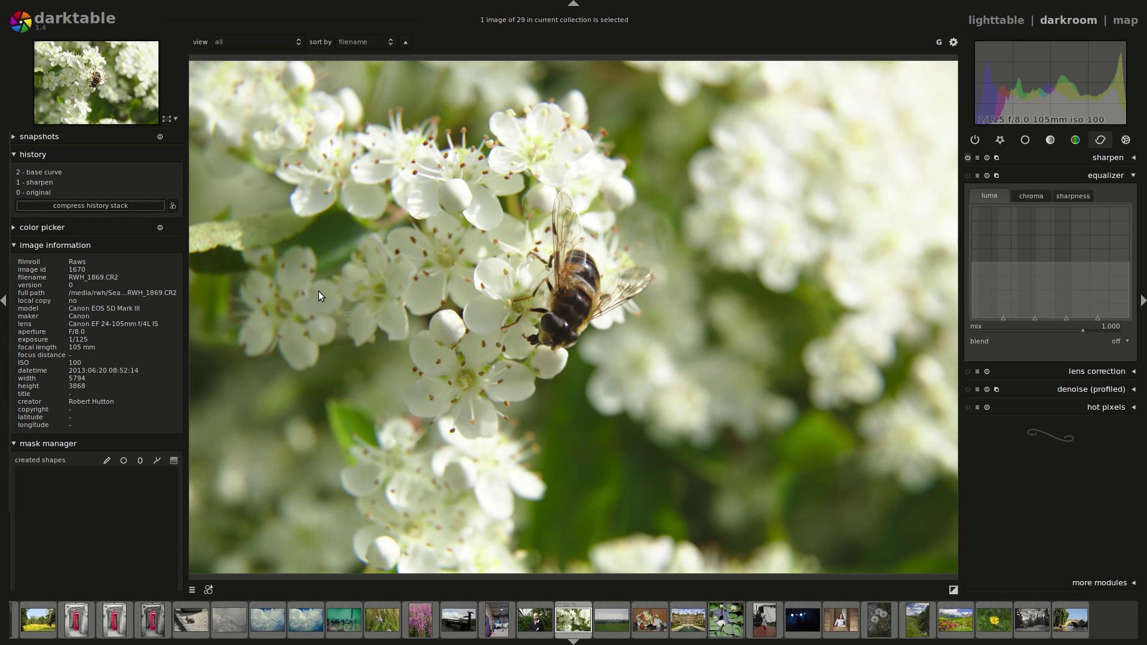
pyautogui.hotkey('ctrl', 'alt', 'Right')
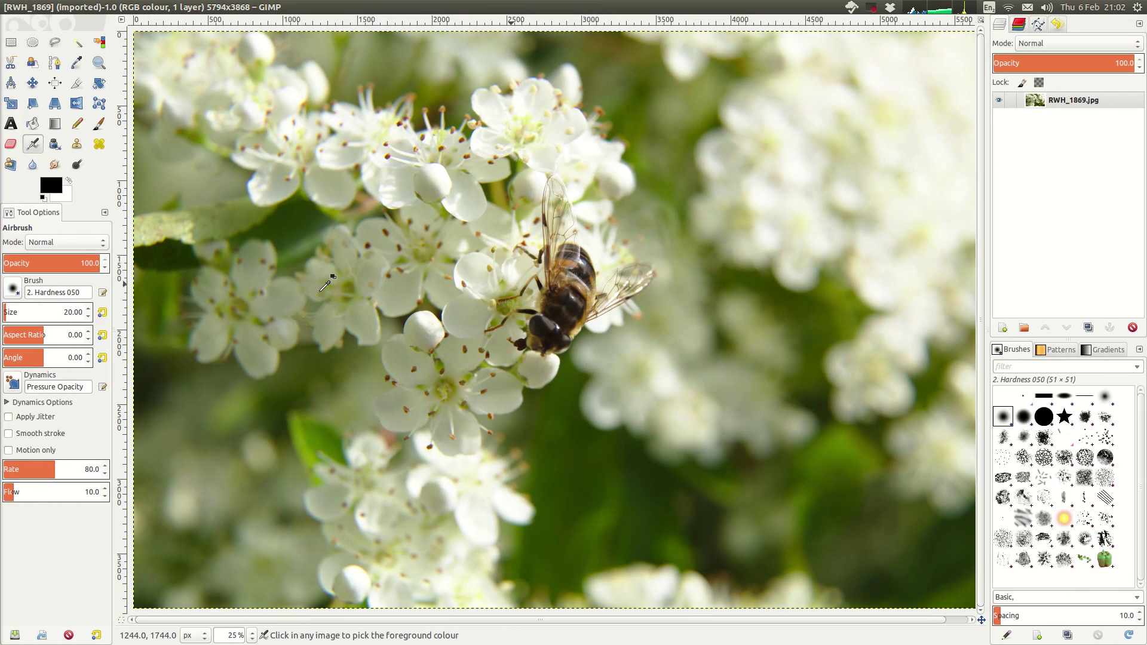
pyautogui.hotkey('ctrl', 'alt', 'Left')
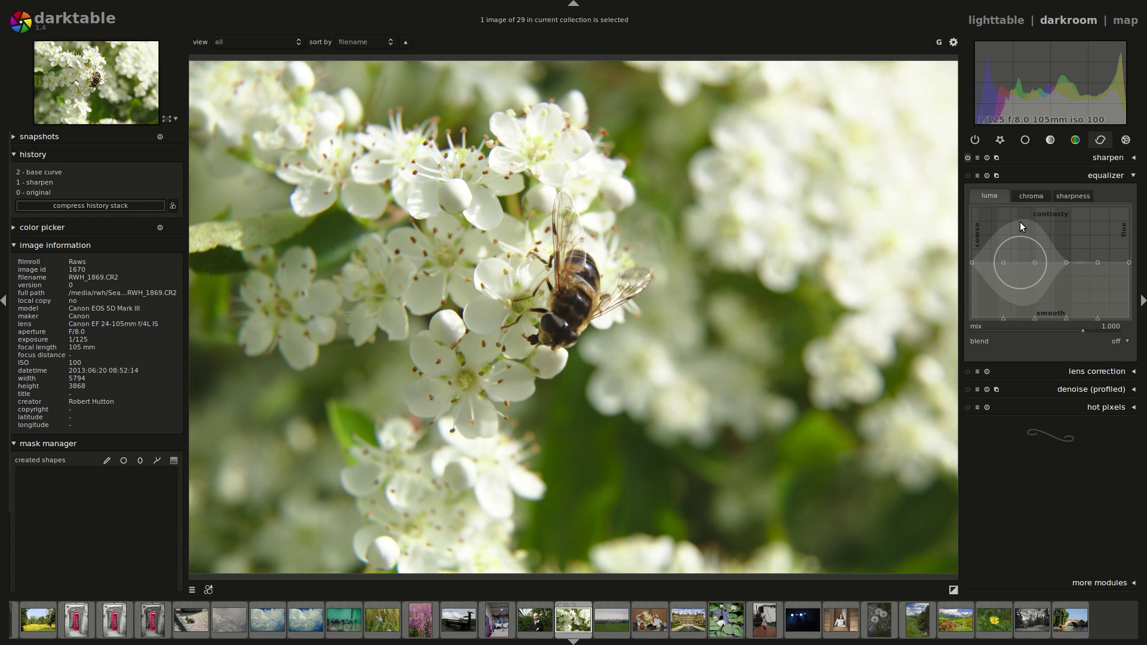
# Reset the luma curve to flat and compare the luma, chroma and sharpness curves, ending on luma
pyautogui.doubleClick(1020, 221)
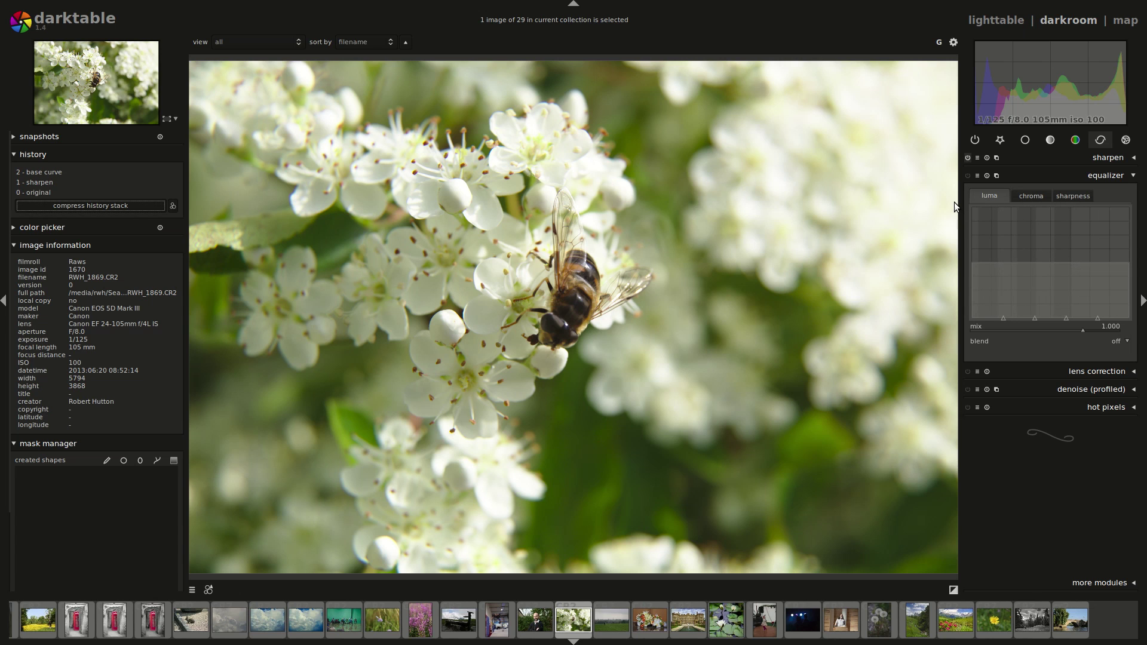
pyautogui.click(985, 195)
pyautogui.click(1037, 199)
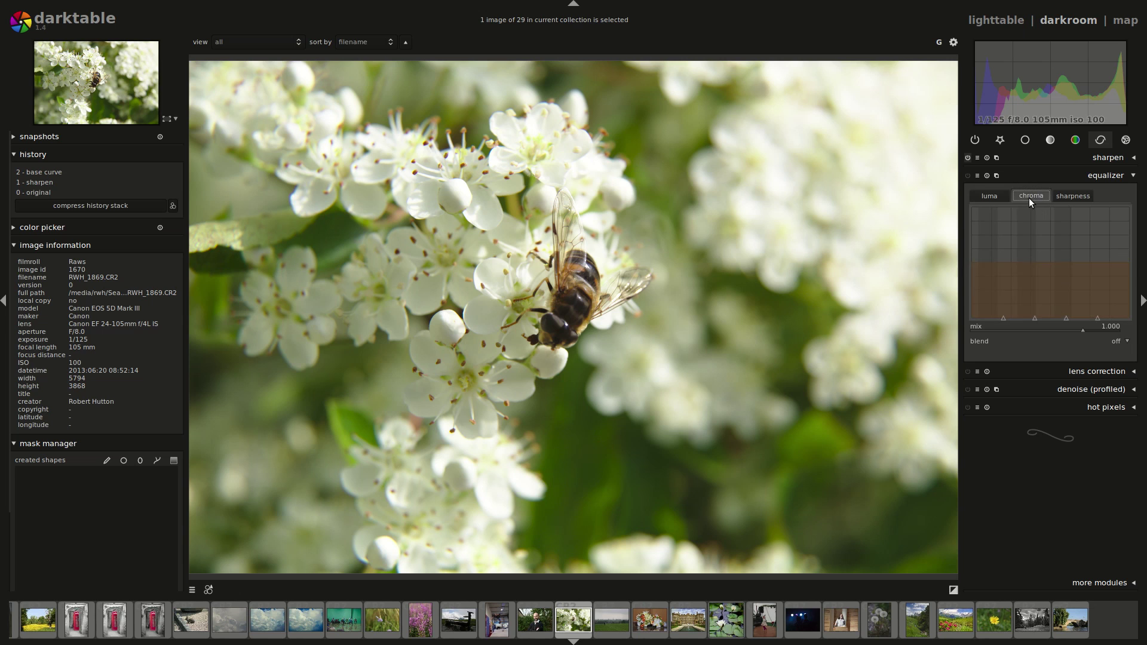
pyautogui.click(1074, 197)
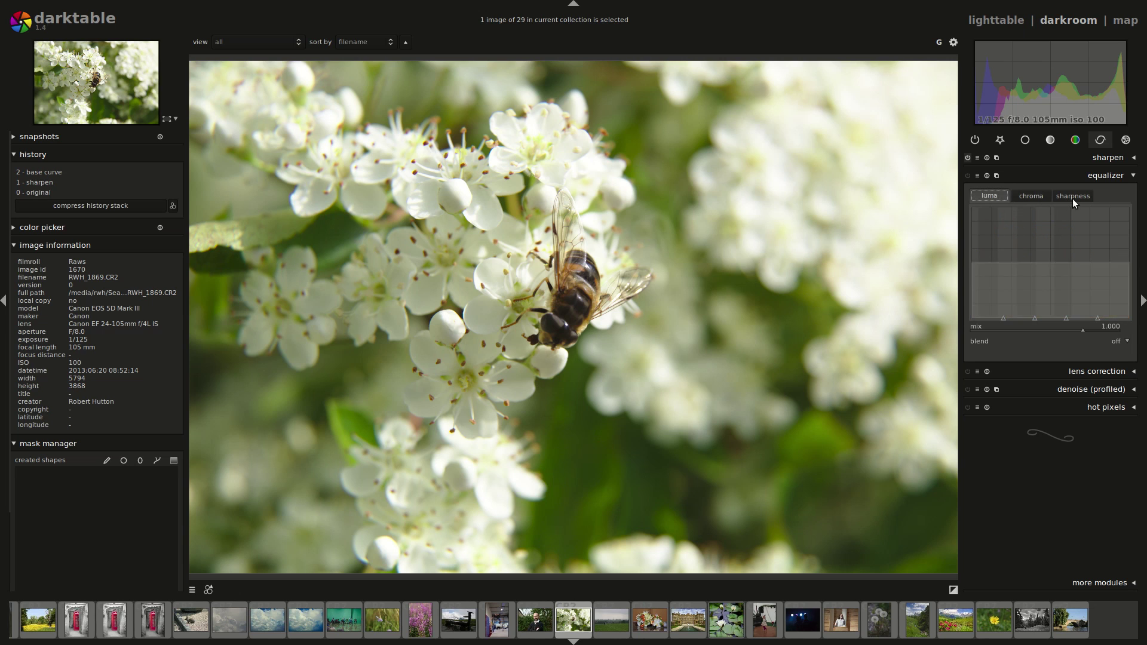
pyautogui.click(990, 196)
pyautogui.click(1025, 196)
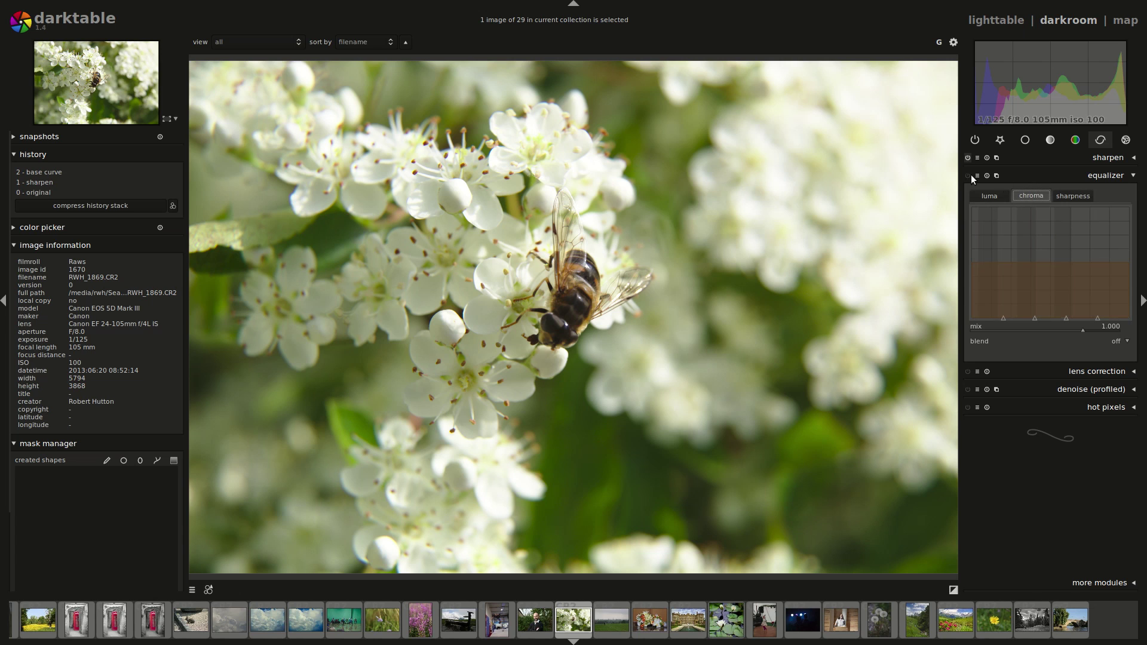
pyautogui.click(980, 195)
pyautogui.click(1031, 196)
pyautogui.click(987, 196)
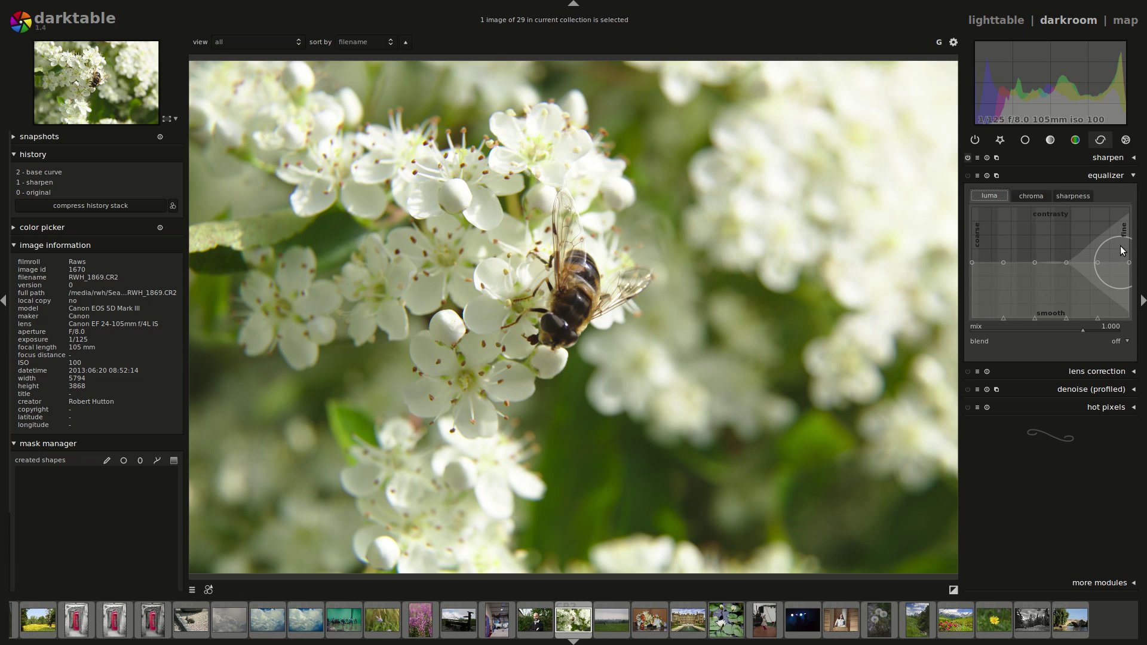
# Raise the luma curve's fine end, duplicate the photo with Ctrl+D, then reset luma to flat
pyautogui.moveTo(1088, 265)
pyautogui.mouseDown()
pyautogui.moveTo(1098, 227)
pyautogui.moveTo(1072, 211)
pyautogui.mouseUp()
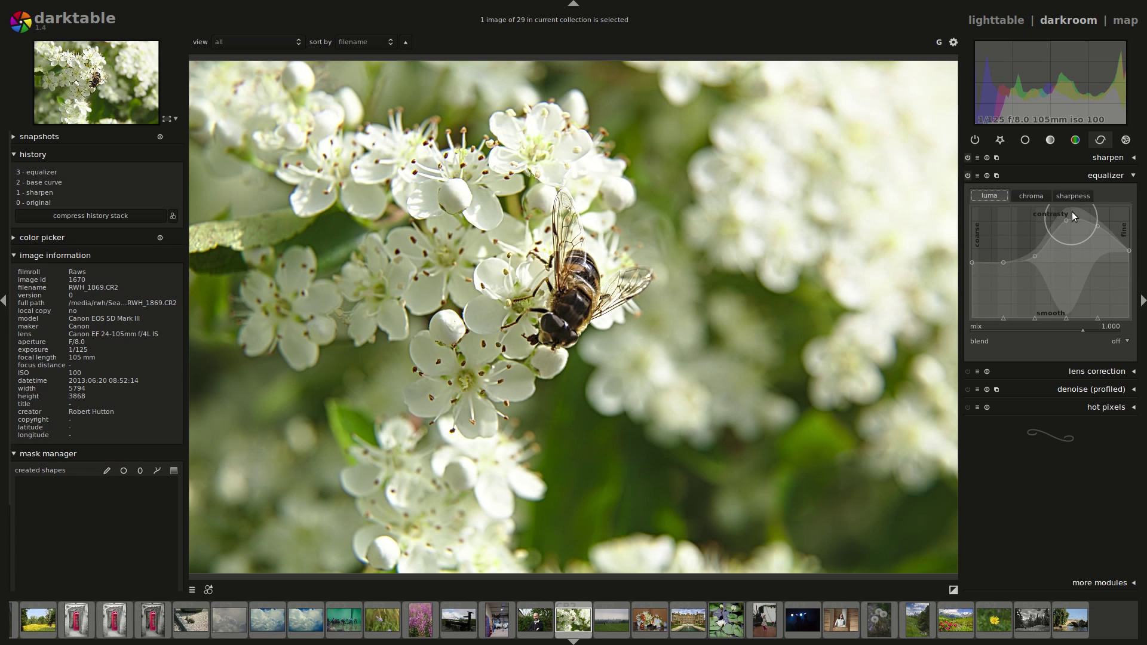
pyautogui.hotkey('ctrl', 'd')
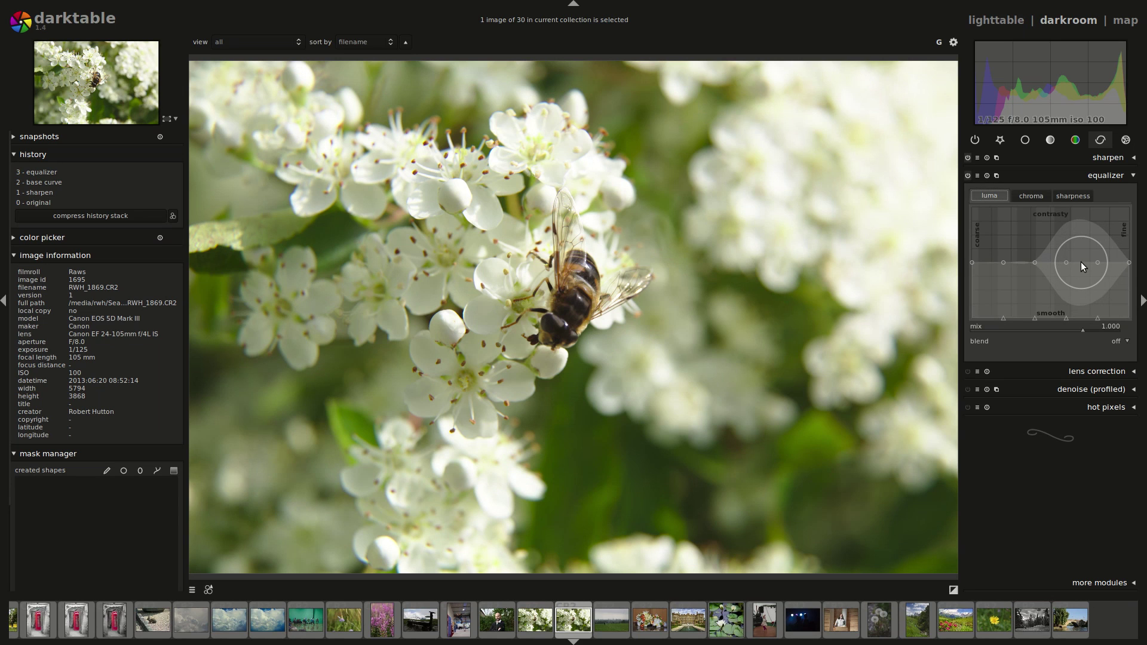
pyautogui.moveTo(1083, 262); pyautogui.dragTo(1085, 230)
pyautogui.doubleClick(1058, 285)
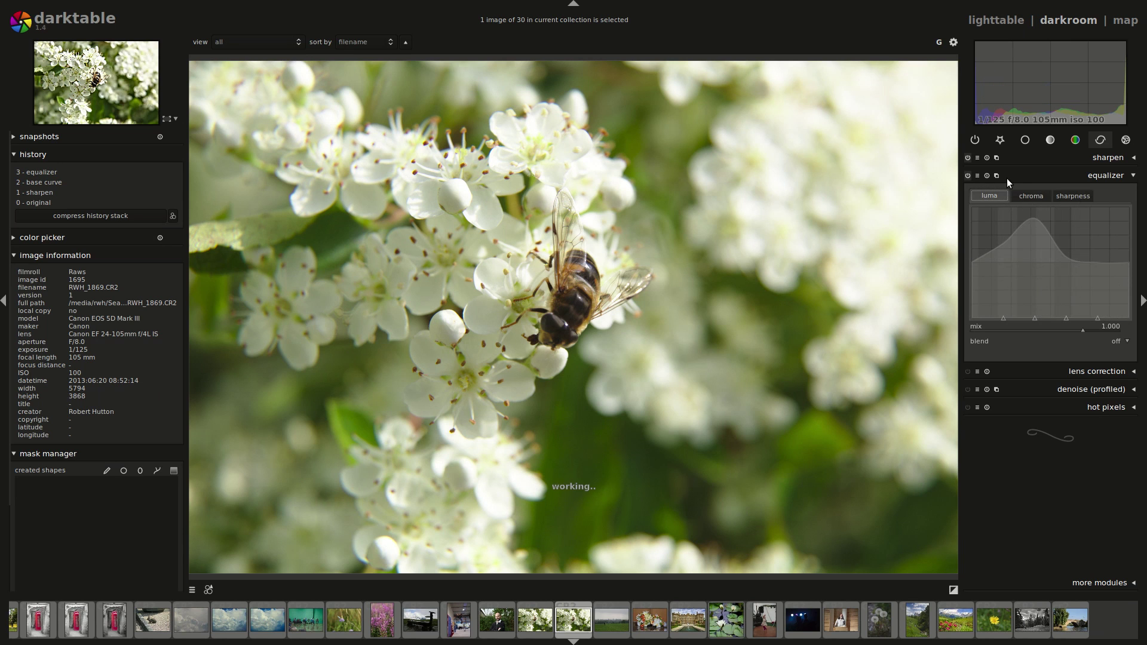
# Raise the chroma curve's fine half, compare it against luma, then reset the equalizer to defaults
pyautogui.click(1031, 196)
pyautogui.moveTo(1067, 245); pyautogui.dragTo(1081, 226)
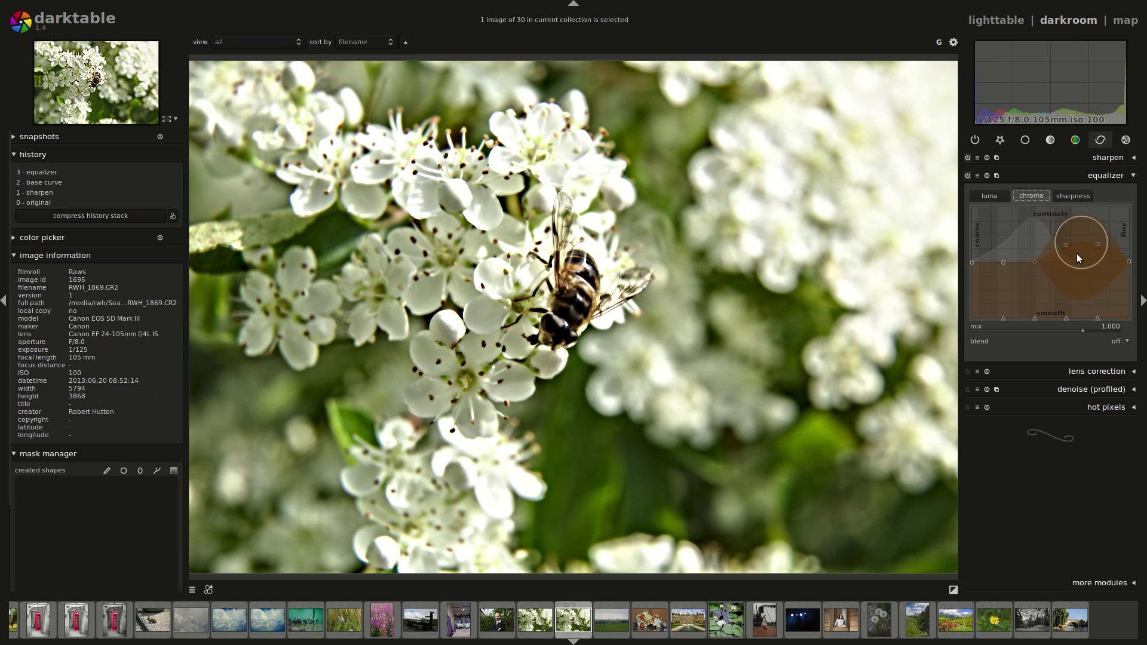
pyautogui.click(988, 195)
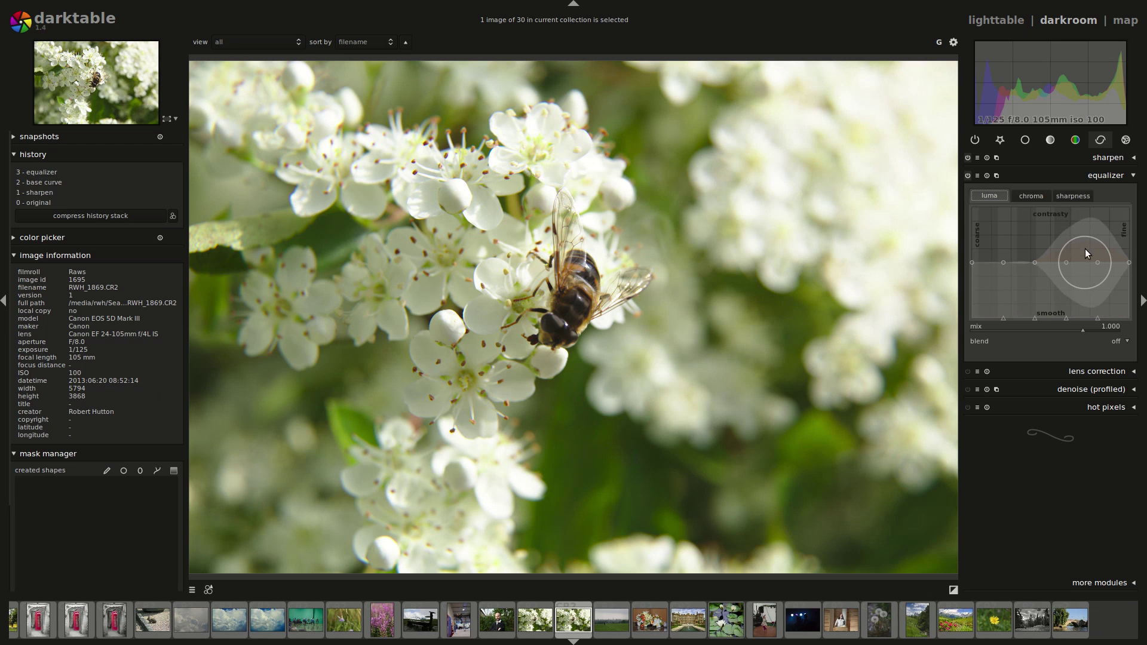
pyautogui.click(1030, 195)
pyautogui.click(991, 194)
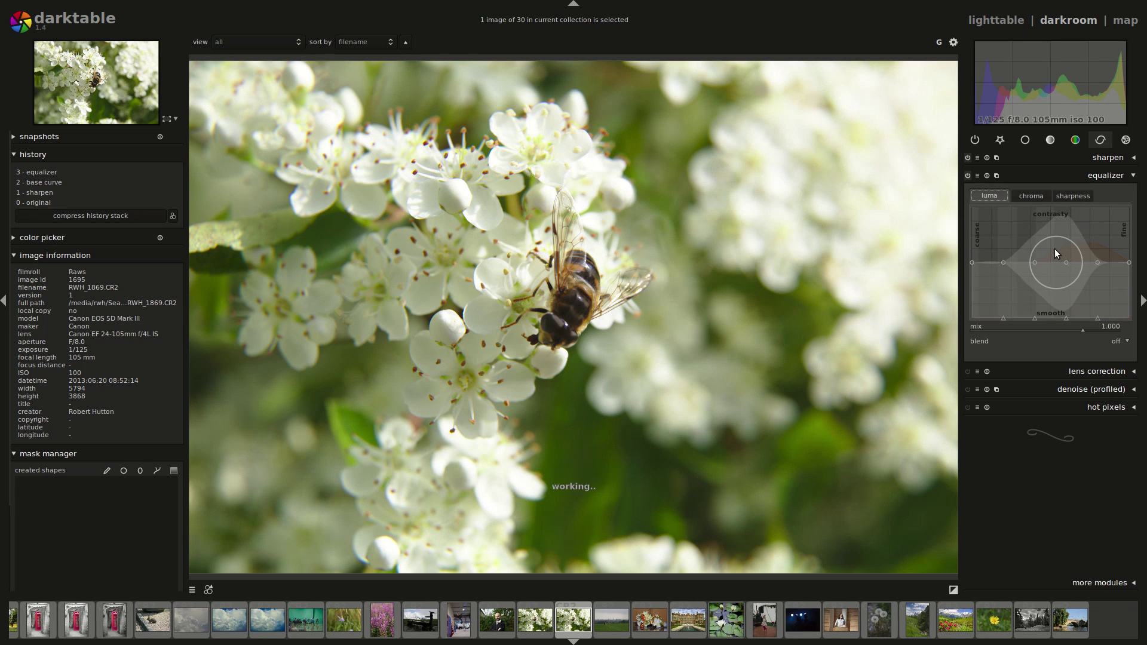
pyautogui.click(985, 175)
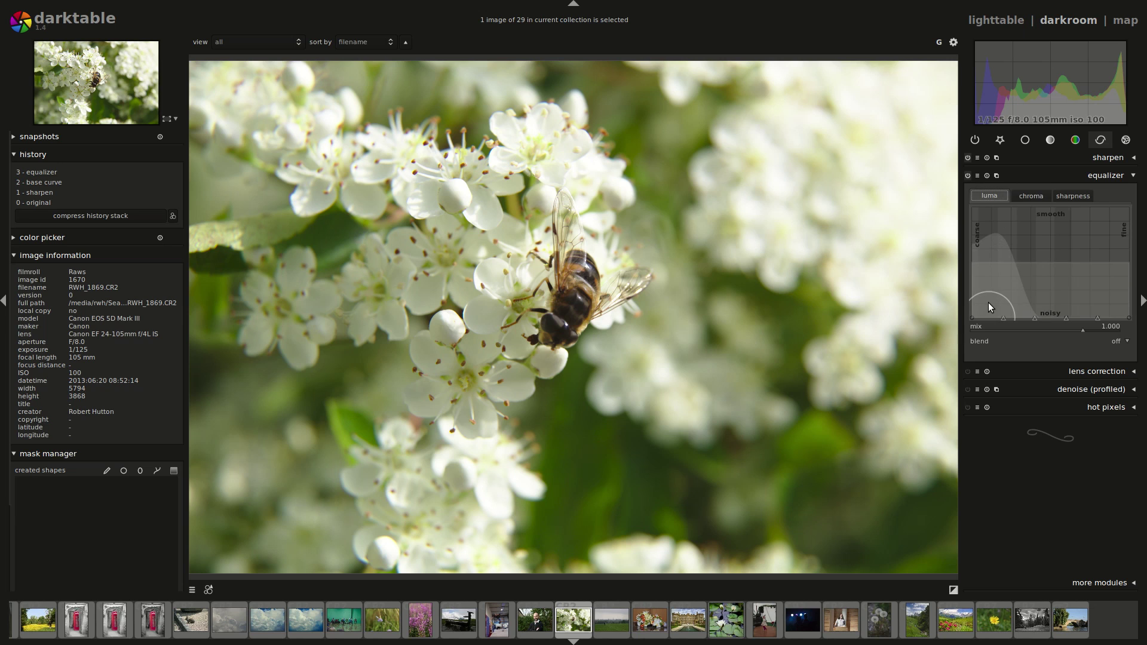
# Raise chroma contrast in the fine and coarse bands and boost mid-band colour denoising
pyautogui.click(1031, 196)
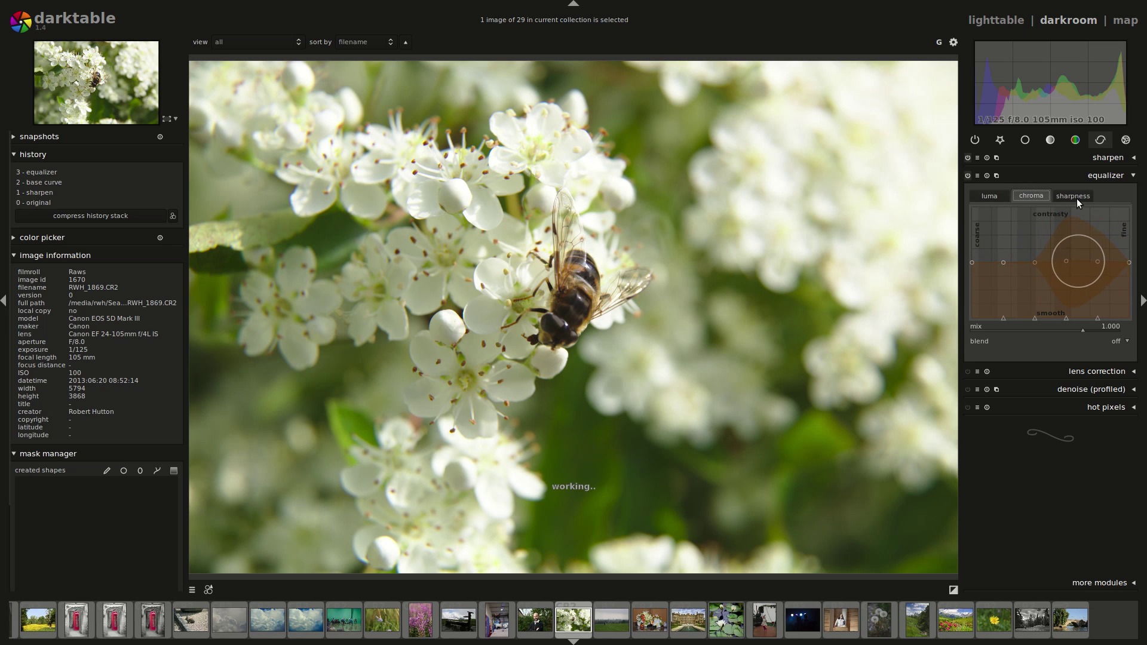
pyautogui.moveTo(1077, 198); pyautogui.dragTo(1080, 188)
pyautogui.moveTo(1023, 251); pyautogui.dragTo(1015, 200)
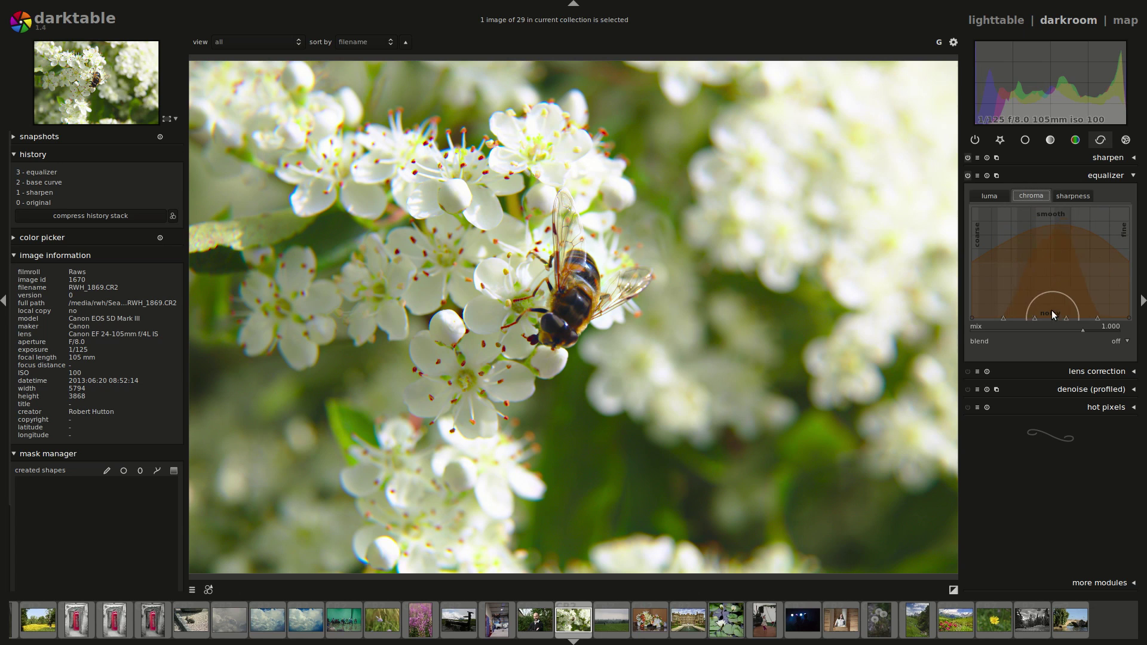
pyautogui.moveTo(1064, 314)
pyautogui.mouseDown()
pyautogui.moveTo(1067, 259)
pyautogui.moveTo(1073, 307)
pyautogui.mouseUp()
# Reshape the chroma noise-smoothing curve, adjusting the influence radius, into a fine-detail peak
pyautogui.moveTo(1059, 238); pyautogui.dragTo(982, 230)
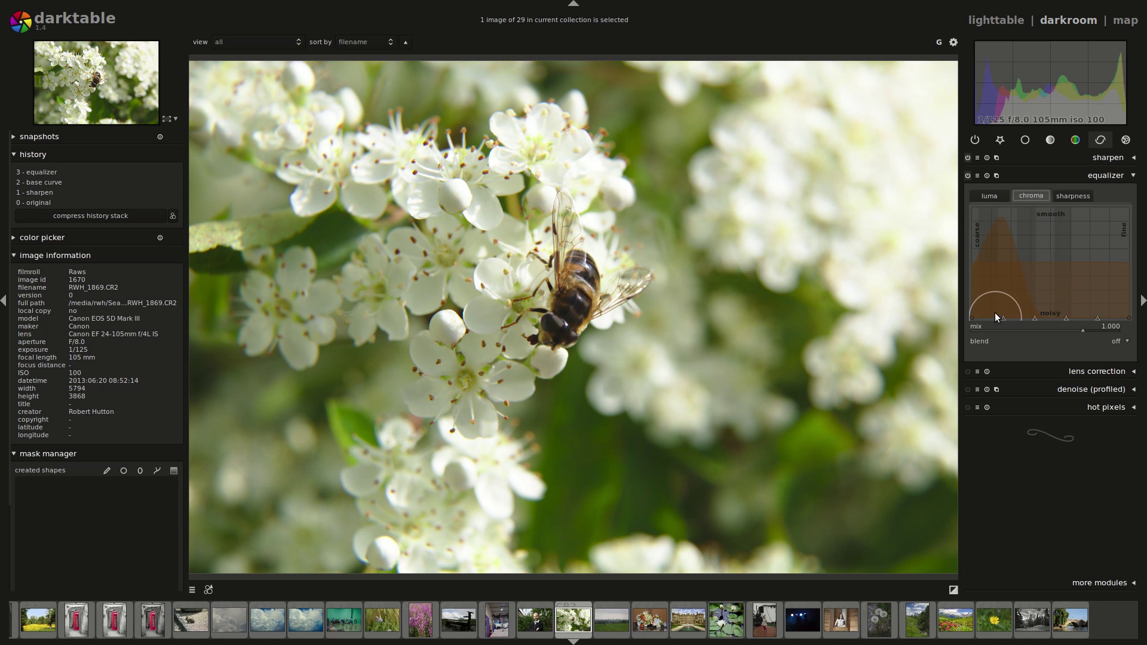
pyautogui.moveTo(1115, 310)
pyautogui.mouseDown()
pyautogui.moveTo(1115, 285)
pyautogui.moveTo(1068, 288)
pyautogui.mouseUp()
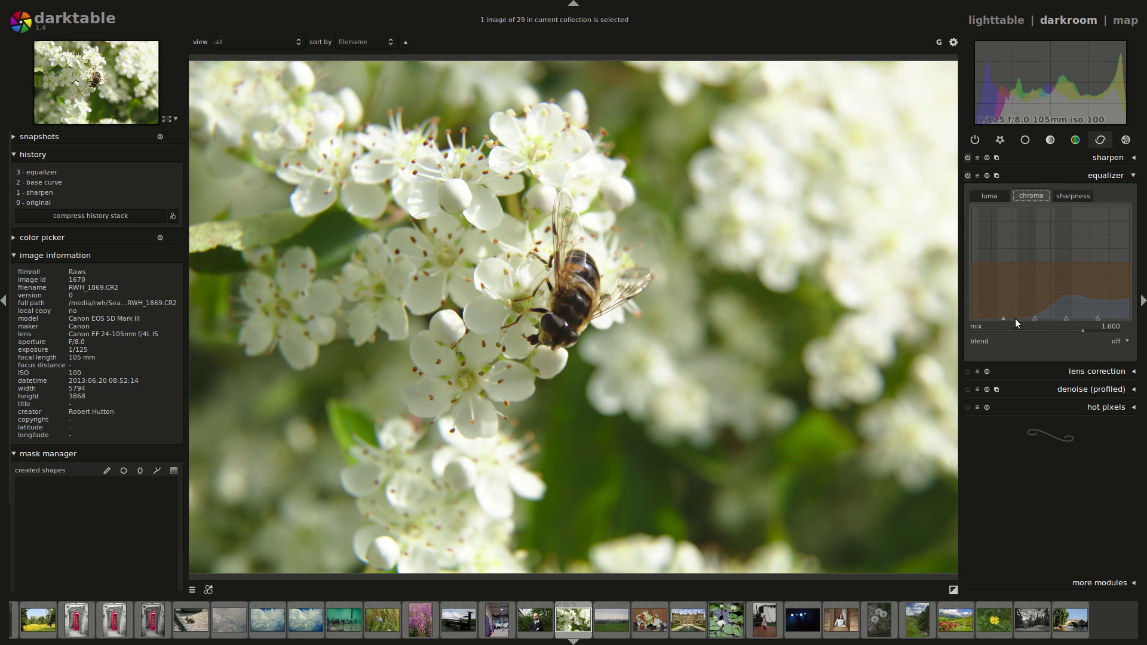
pyautogui.scroll(3, 1061, 315)
pyautogui.scroll(-2, 1077, 317)
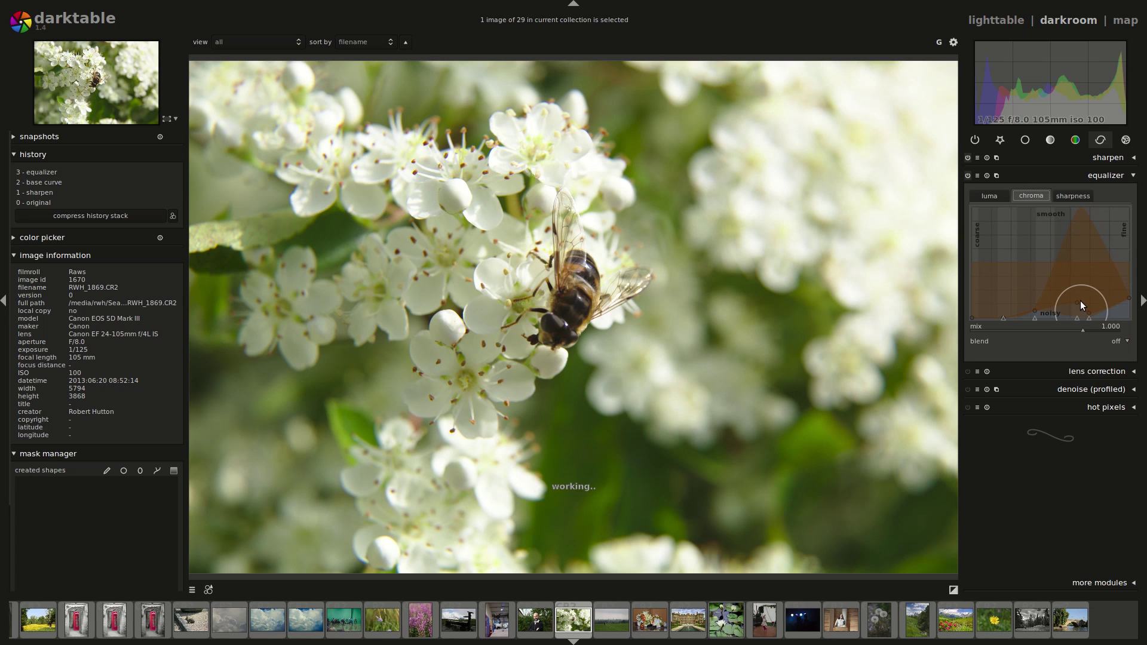
pyautogui.moveTo(1088, 314); pyautogui.dragTo(1076, 250)
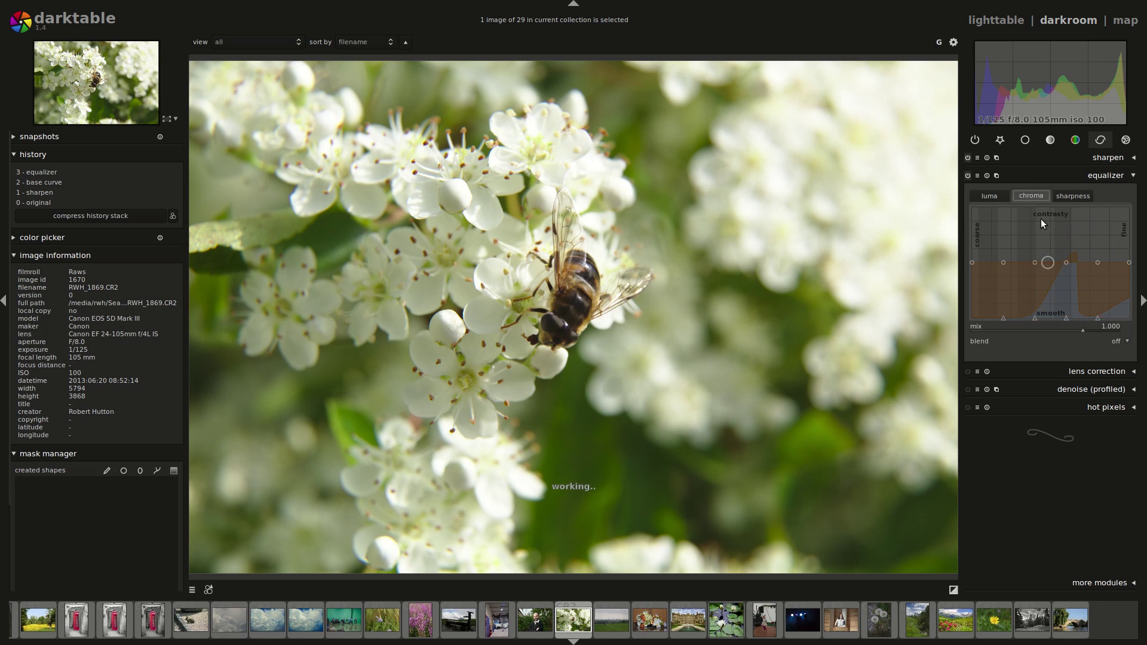
# Try lowering and raising the sharpness curve, reset it to flat, and show the luma curve
pyautogui.click(1073, 196)
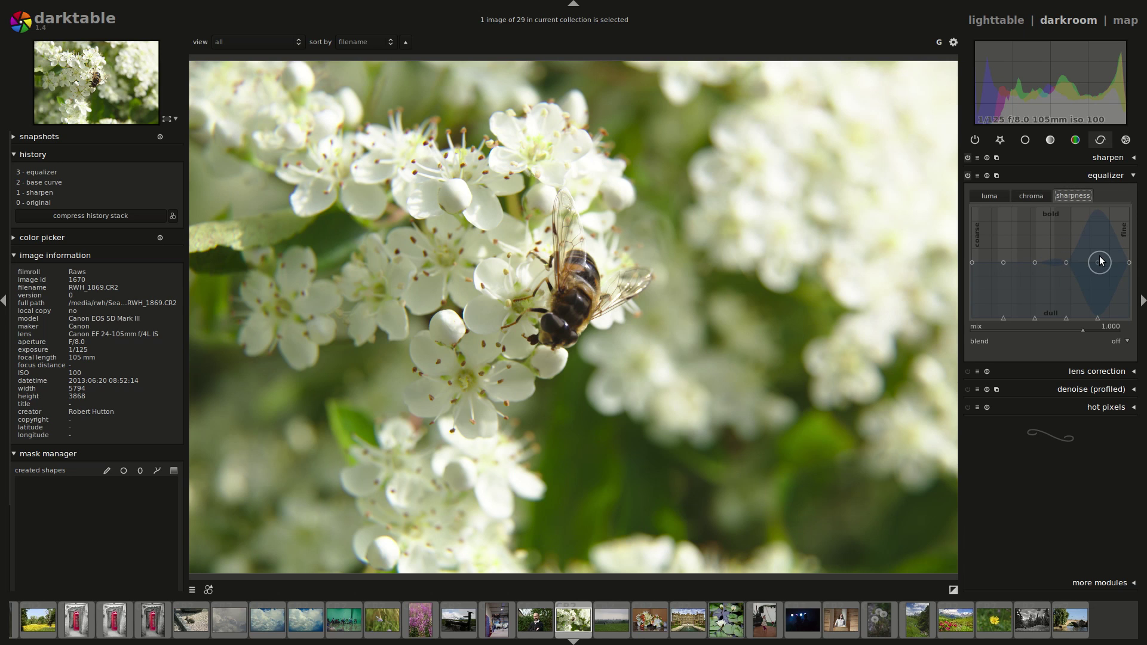
pyautogui.moveTo(1101, 261); pyautogui.dragTo(1099, 317)
pyautogui.moveTo(1052, 382)
pyautogui.mouseDown()
pyautogui.moveTo(1075, 148)
pyautogui.moveTo(1013, 233)
pyautogui.moveTo(1003, 136)
pyautogui.mouseUp()
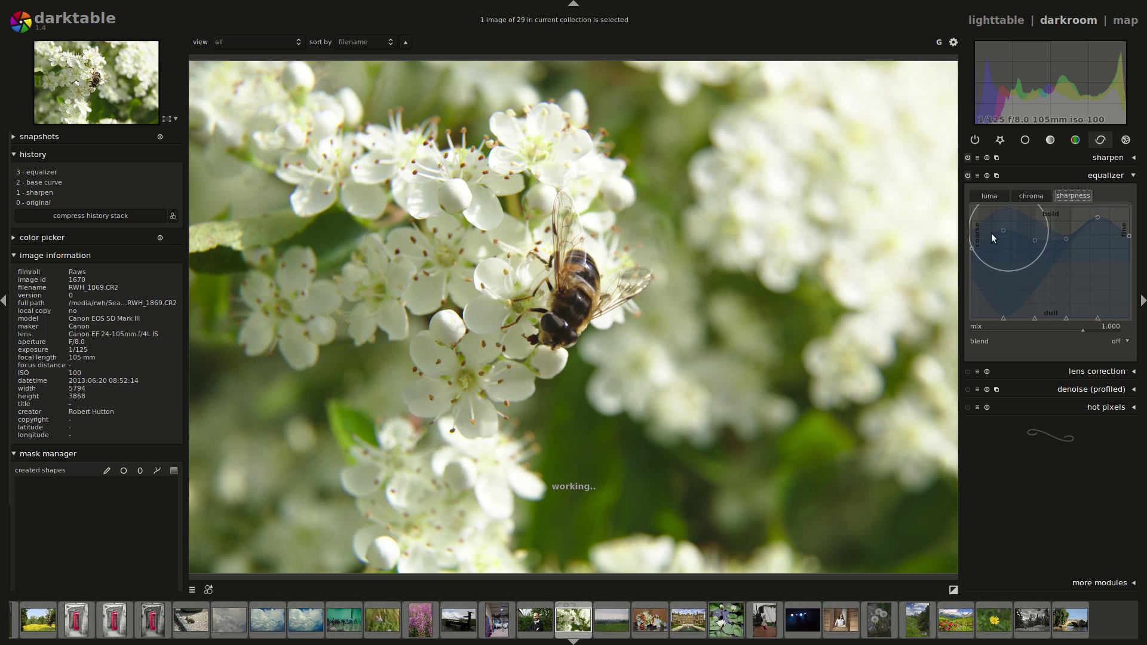
pyautogui.doubleClick(1039, 261)
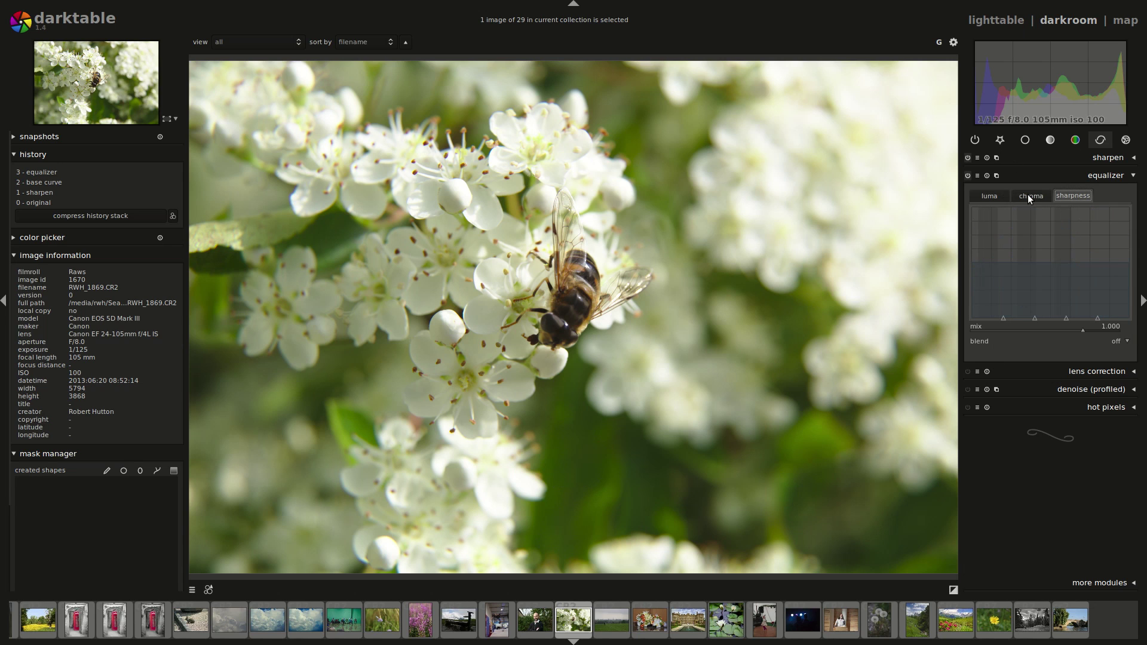
pyautogui.click(1004, 195)
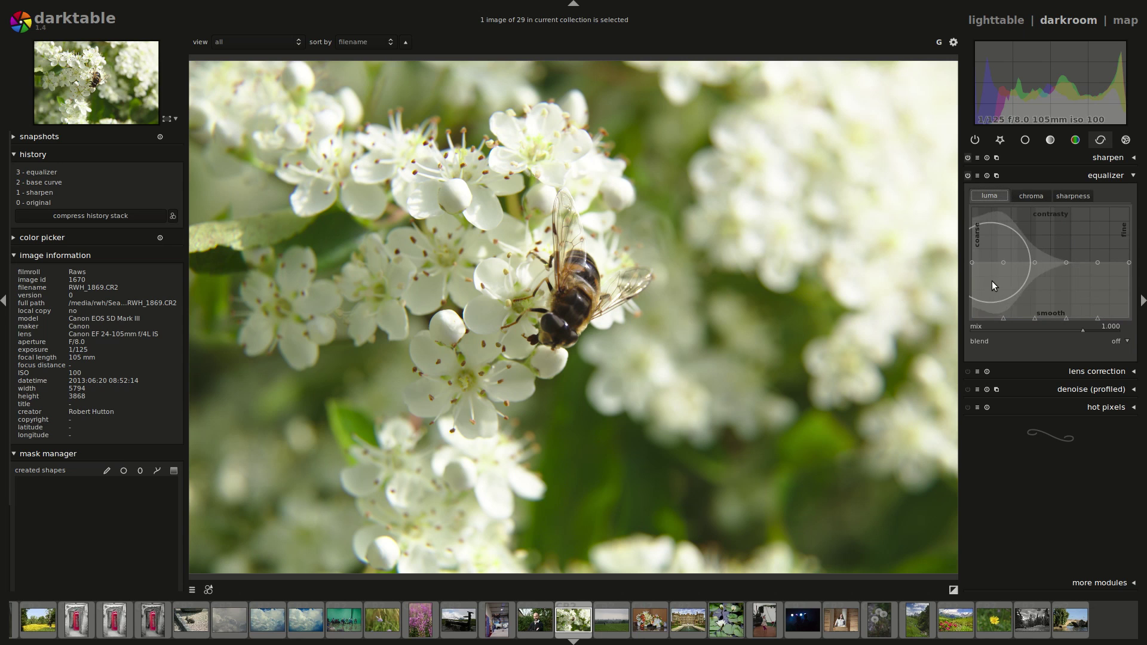
# Reset the luma curve and try the sharpen, sharpen and denoise (strong), enhance coarse and chroma denoise presets
pyautogui.doubleClick(1086, 250)
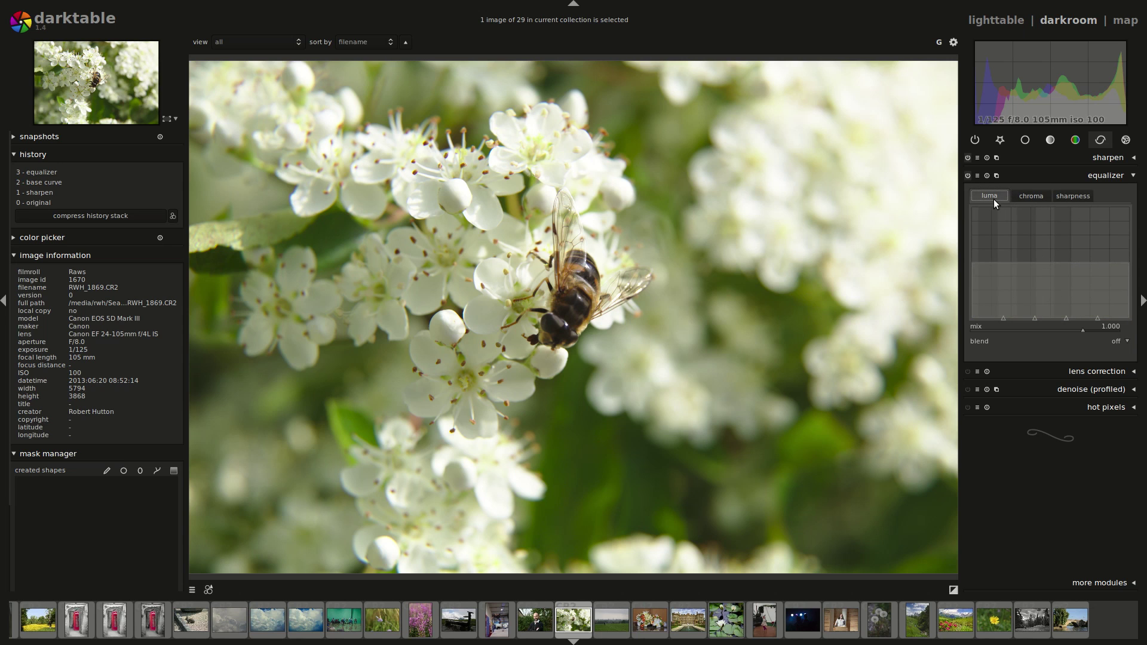
pyautogui.click(978, 177)
pyautogui.click(984, 188)
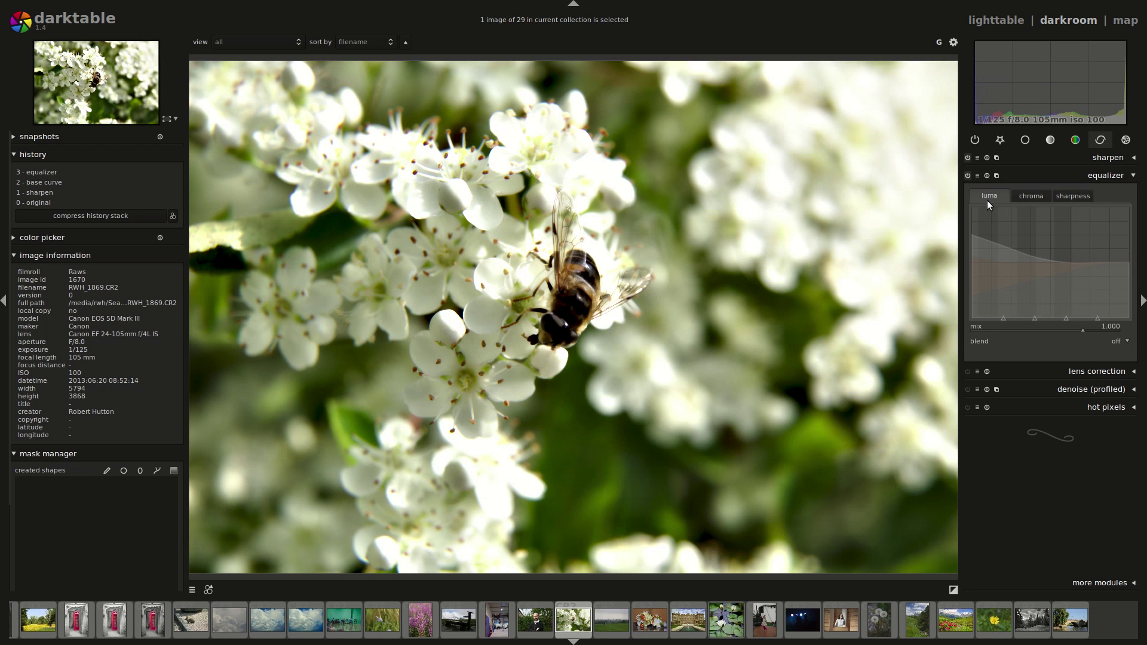
pyautogui.click(978, 177)
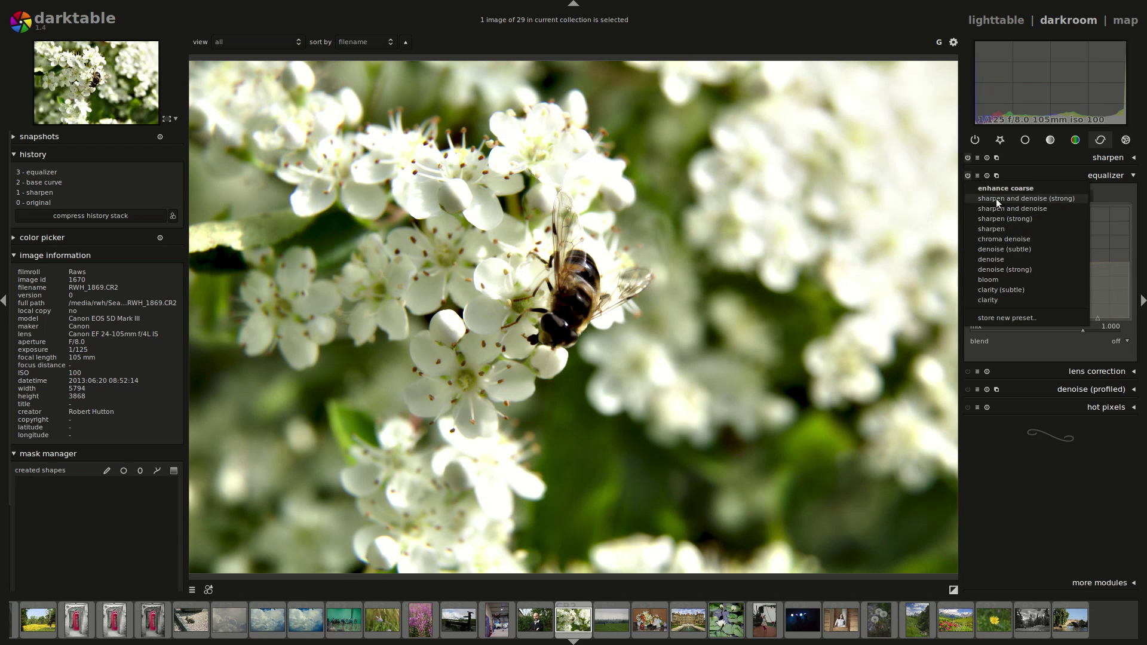
pyautogui.click(994, 198)
pyautogui.click(977, 176)
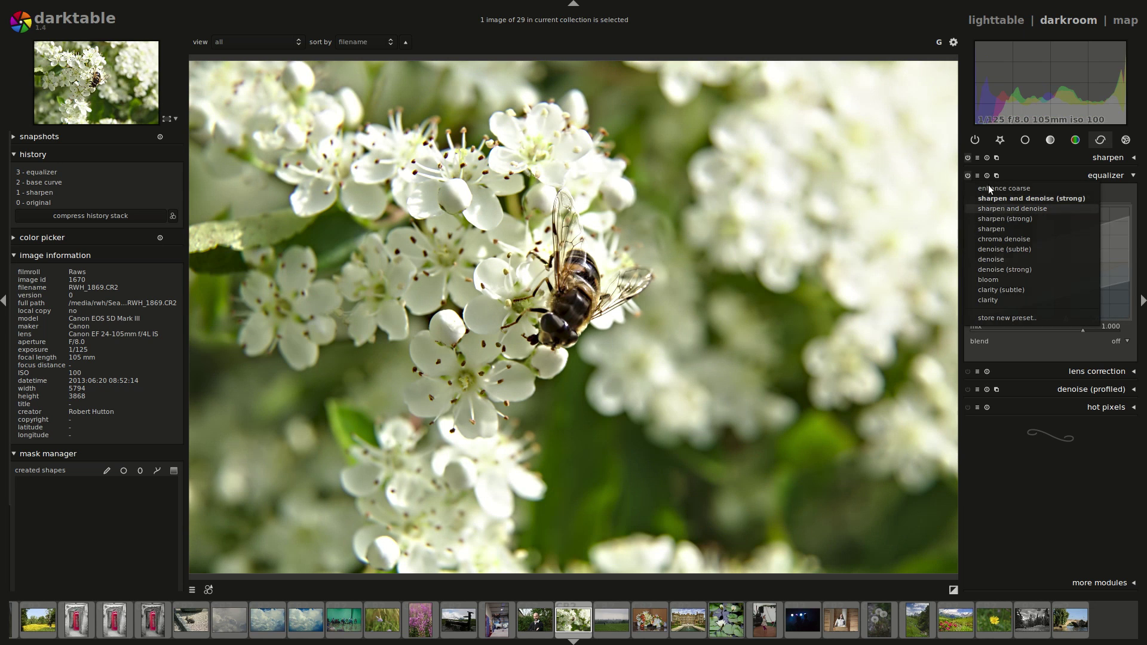
pyautogui.click(989, 188)
pyautogui.click(977, 176)
pyautogui.click(1004, 239)
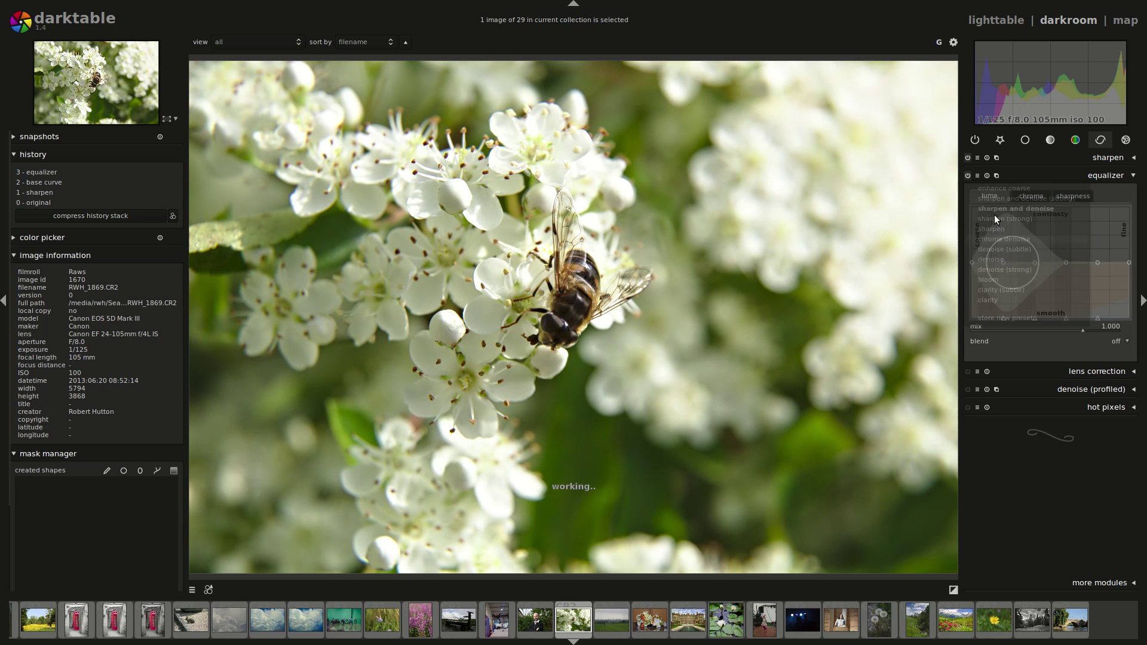
pyautogui.click(978, 176)
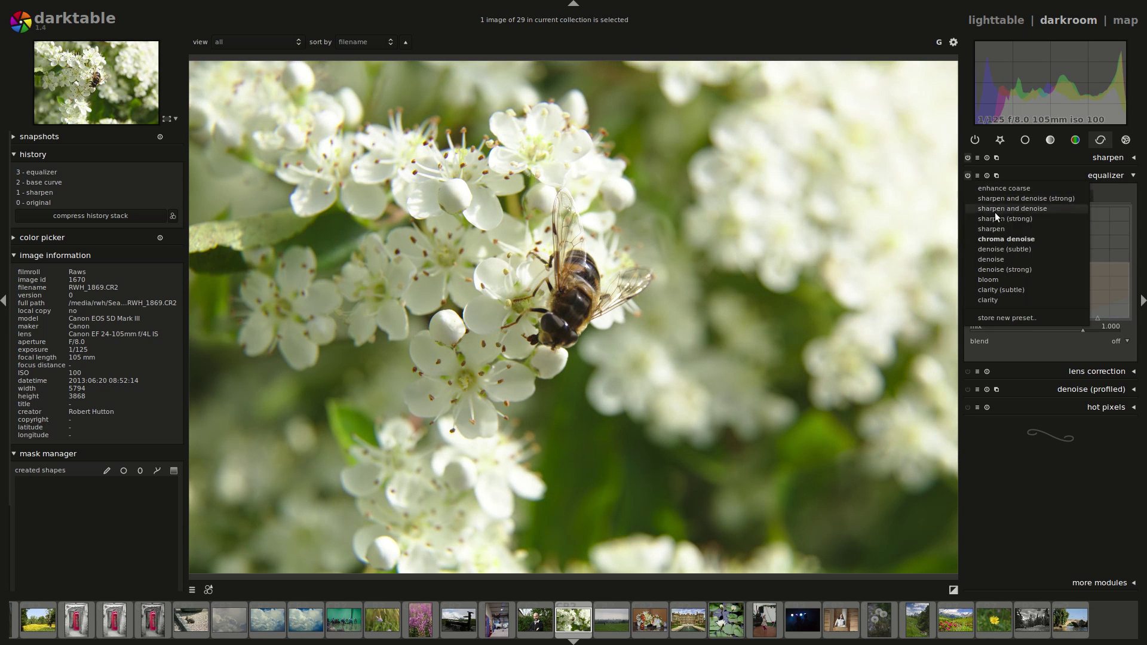
pyautogui.click(1129, 199)
# Flatten the chroma peak while raising its fine end, apply another preset, and compare luma and chroma
pyautogui.click(1030, 195)
pyautogui.moveTo(1089, 311); pyautogui.dragTo(1114, 299)
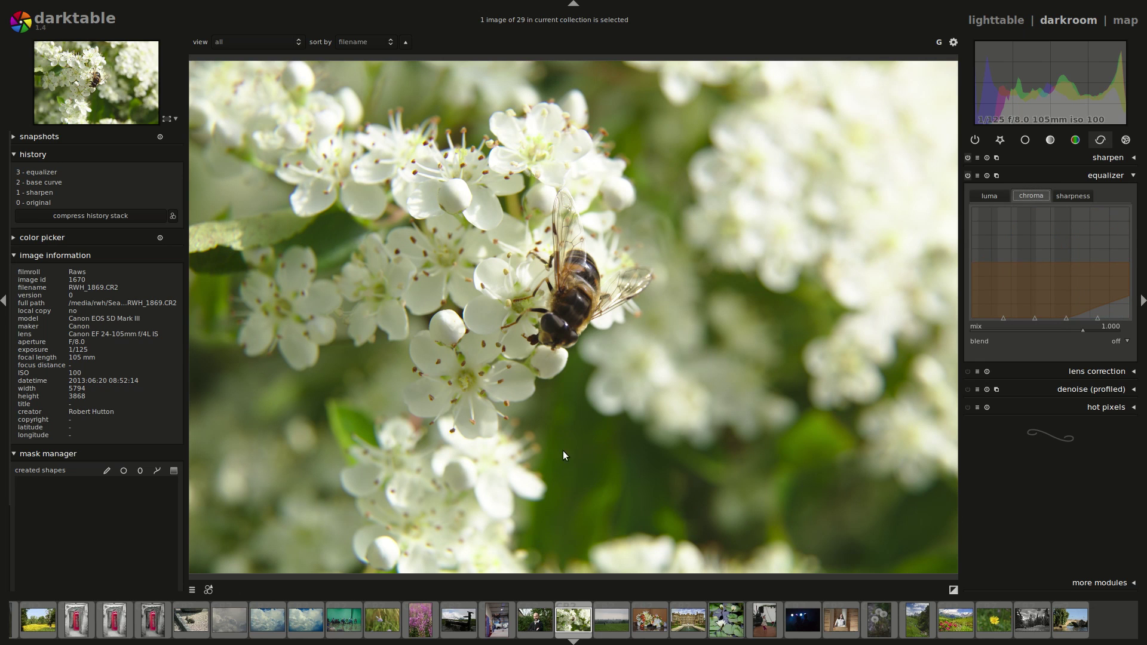
pyautogui.click(975, 176)
pyautogui.click(1001, 250)
pyautogui.click(991, 194)
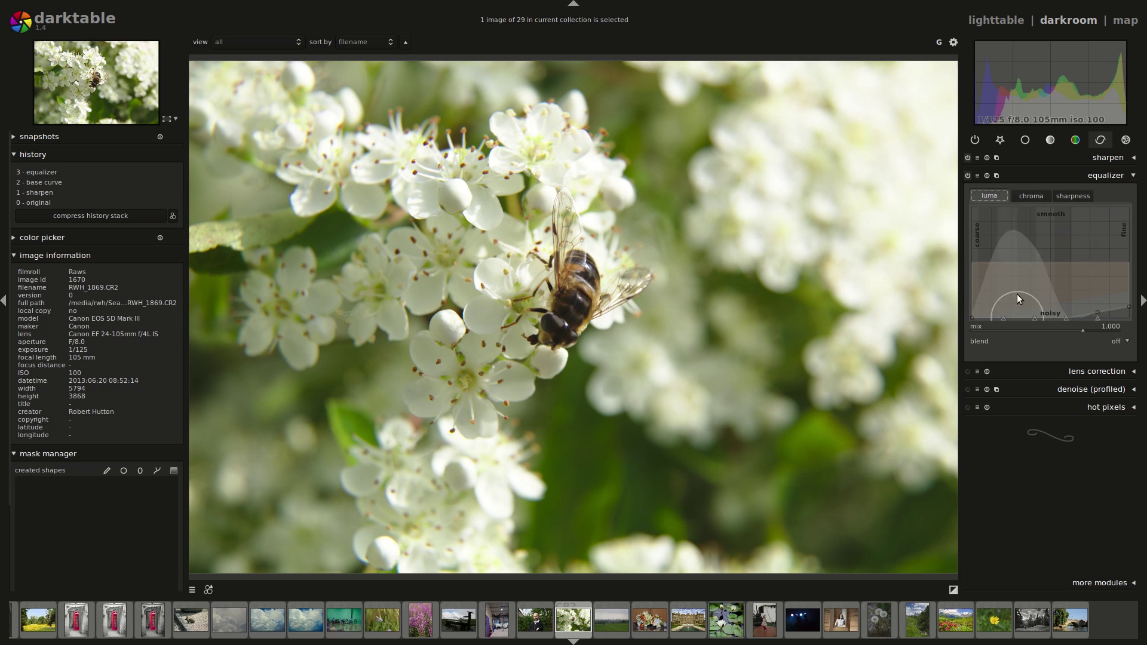
pyautogui.click(1037, 197)
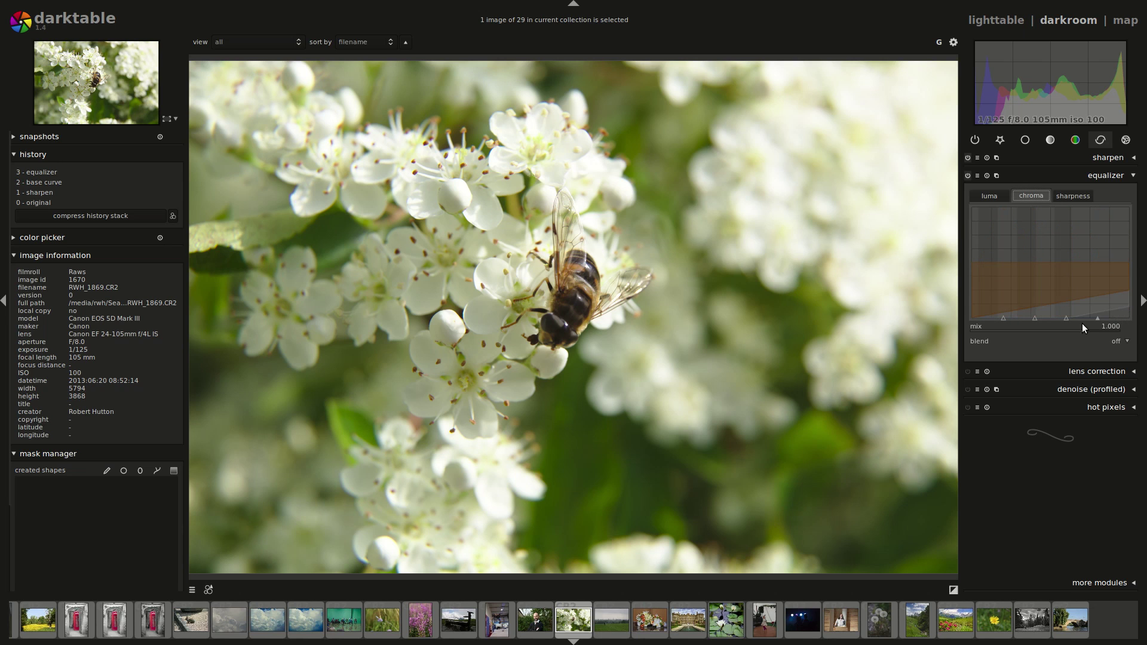
pyautogui.click(997, 200)
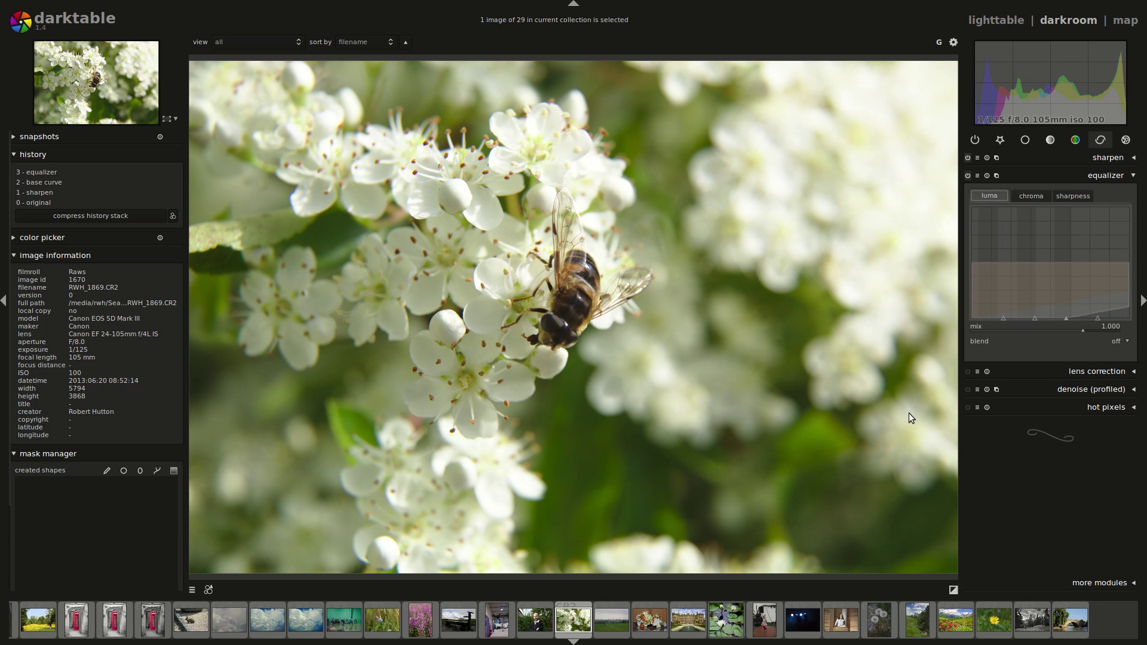
# Apply the bloom preset and nudge its luma curve, then try clarity (subtle) before clarity
pyautogui.click(978, 175)
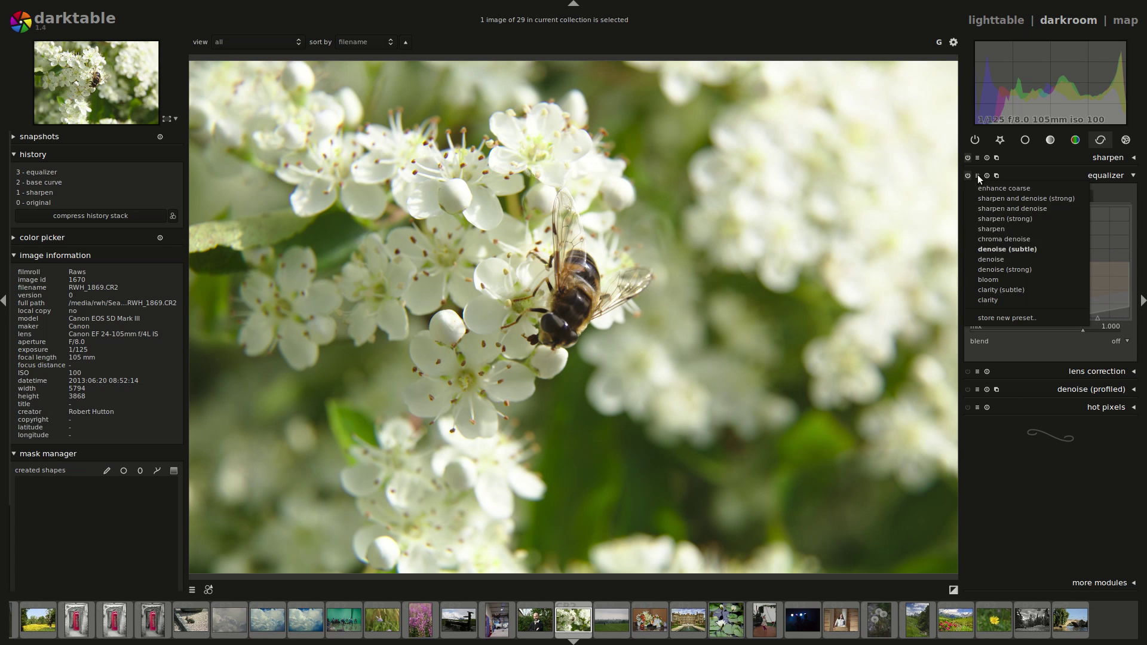
pyautogui.click(999, 277)
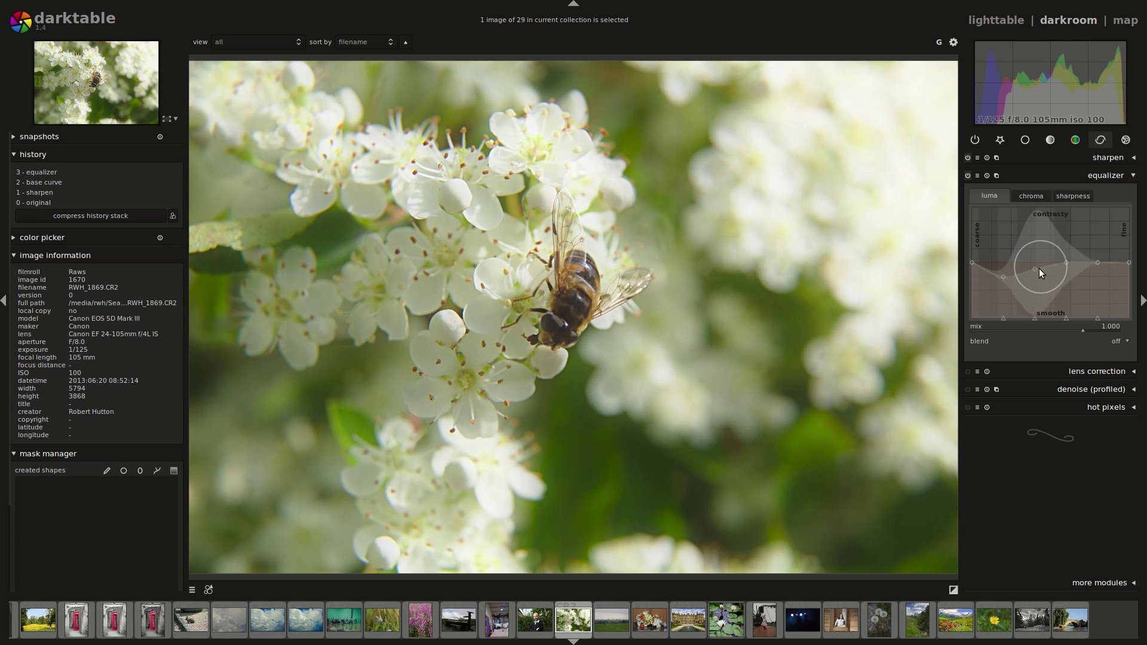
pyautogui.moveTo(1022, 277)
pyautogui.mouseDown()
pyautogui.moveTo(1006, 260)
pyautogui.moveTo(1009, 300)
pyautogui.mouseUp()
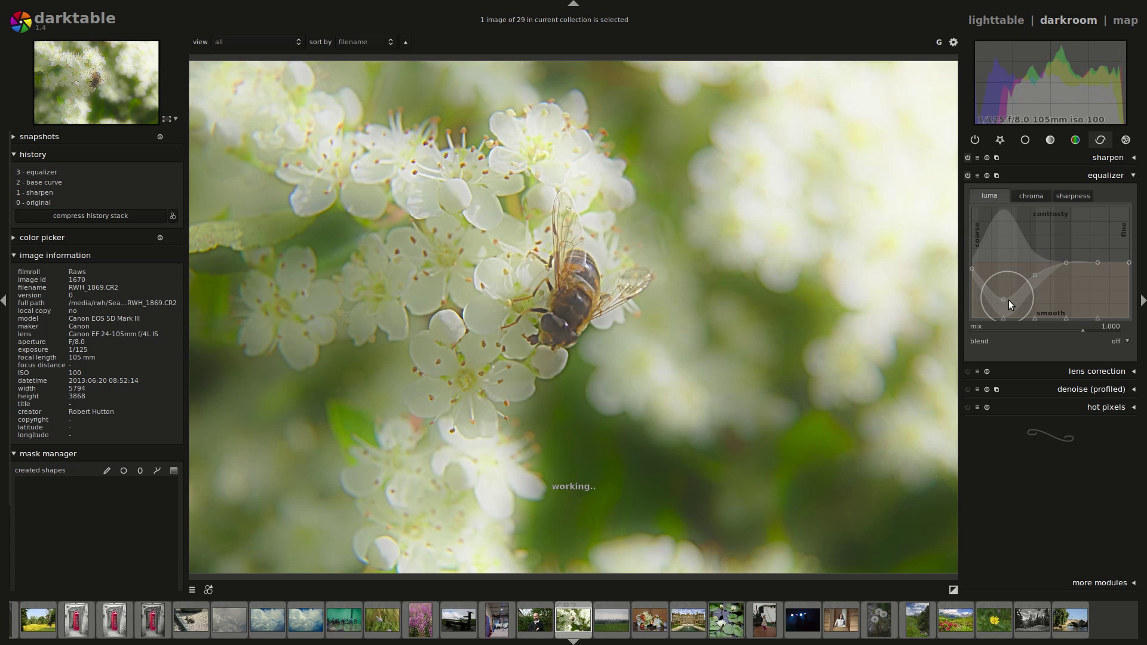
pyautogui.rightClick(998, 282)
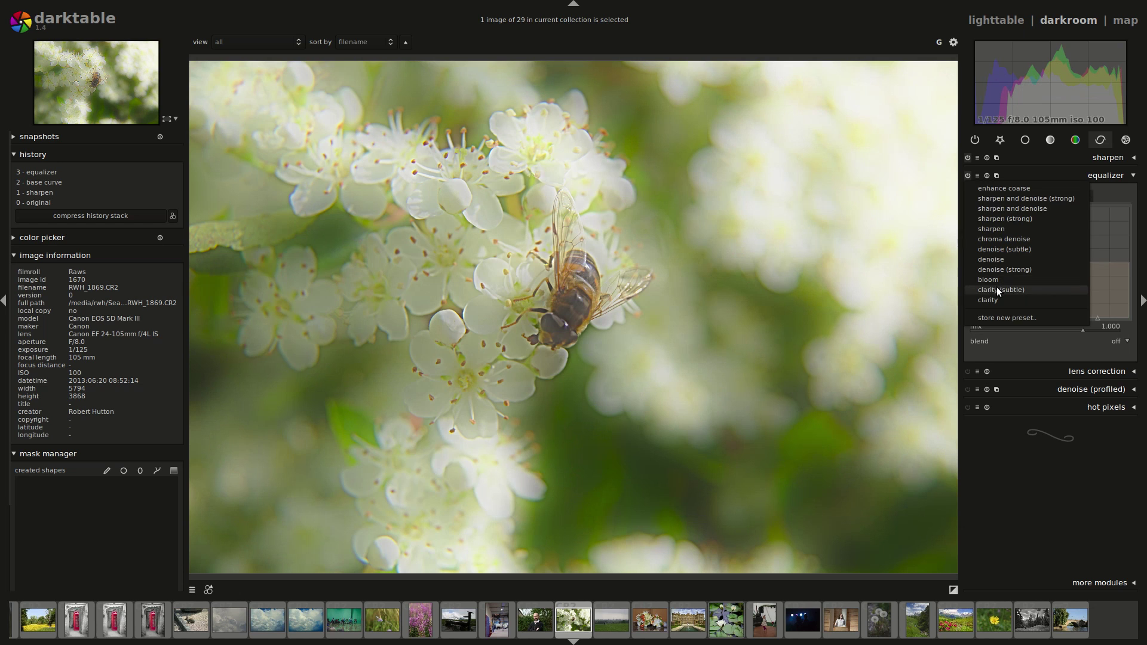
pyautogui.click(997, 287)
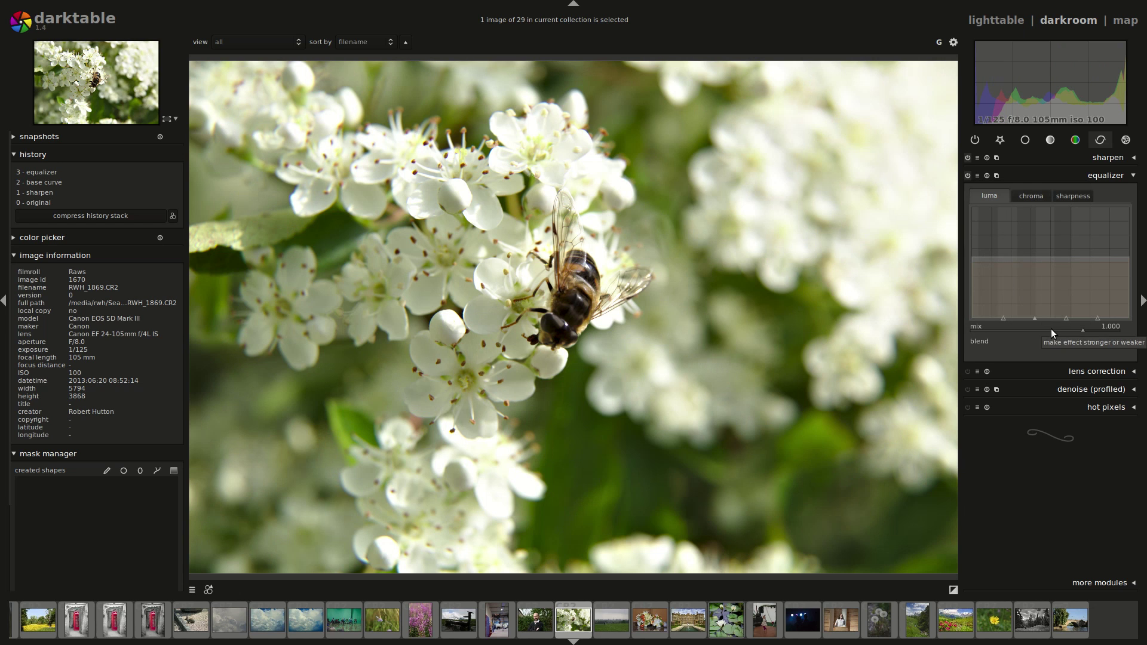
pyautogui.click(978, 176)
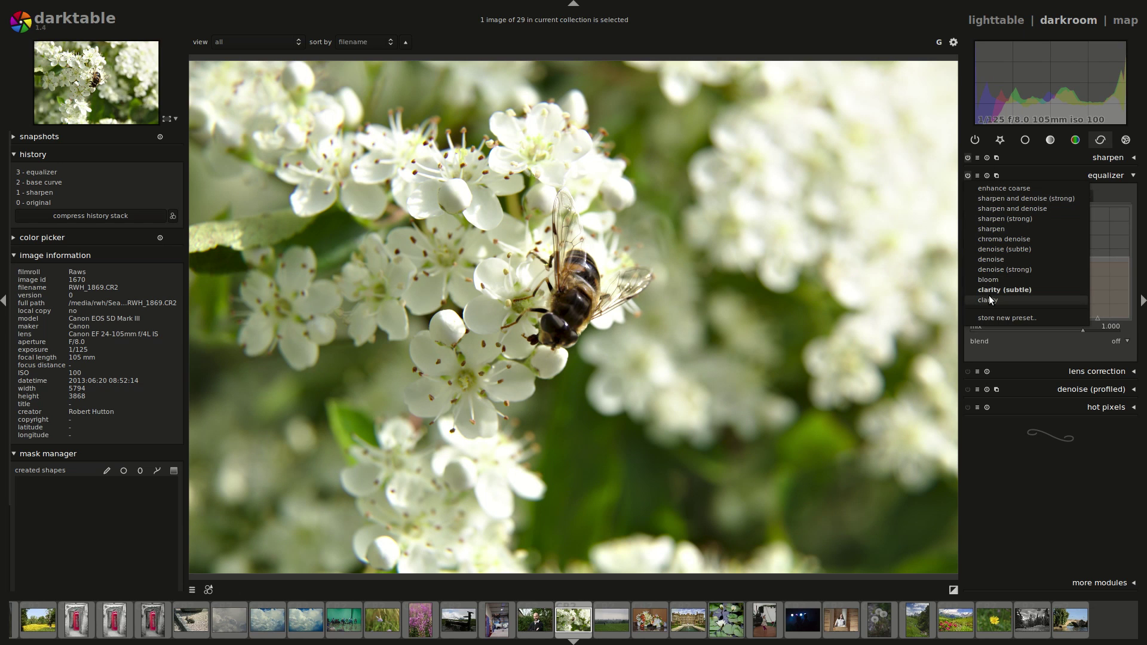
pyautogui.click(989, 299)
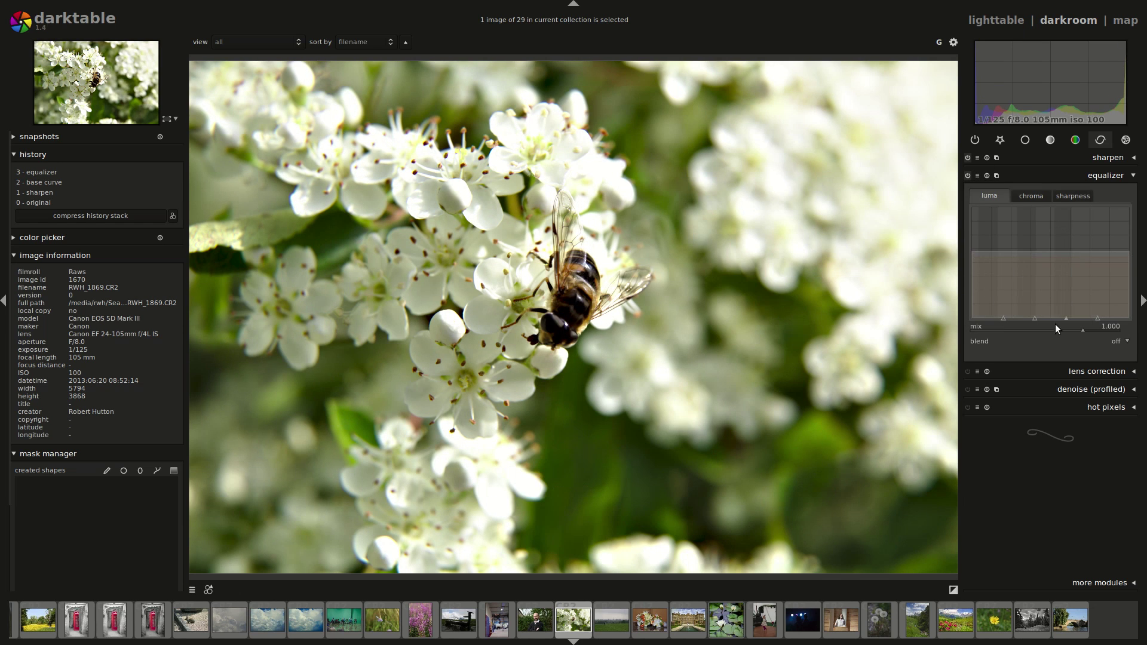
# Compare mix strengths, reset the mix to 1.000, and raise the luma curve's coarse side
pyautogui.scroll(-1, 1049, 328)
pyautogui.scroll(-4, 1047, 329)
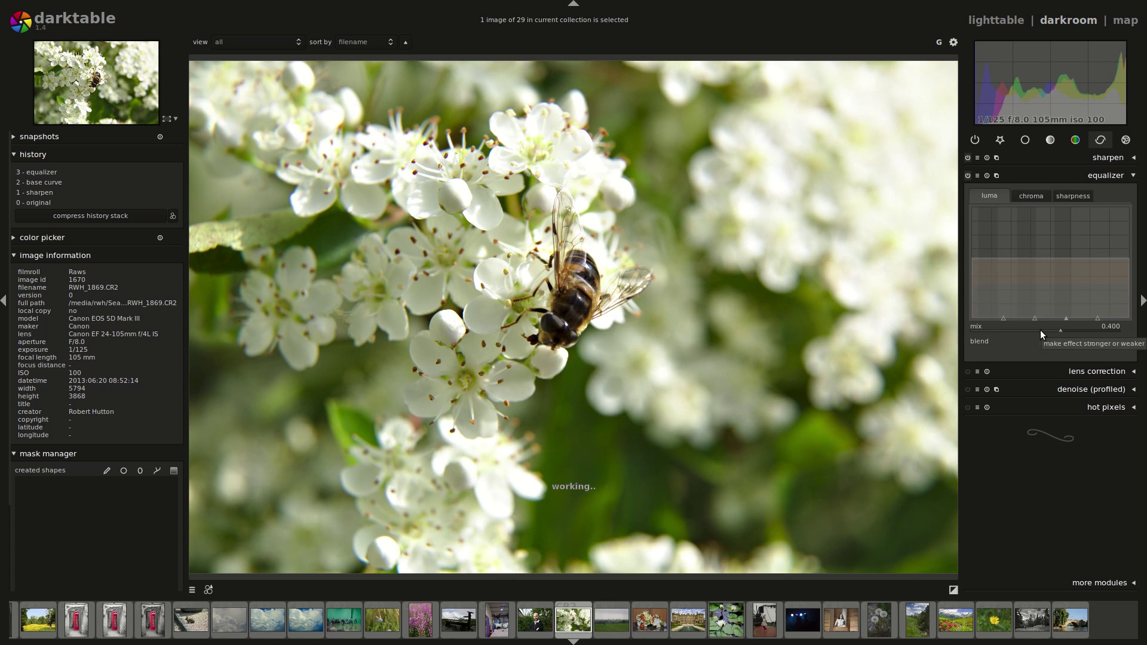
pyautogui.scroll(7, 1041, 330)
pyautogui.scroll(8, 1041, 331)
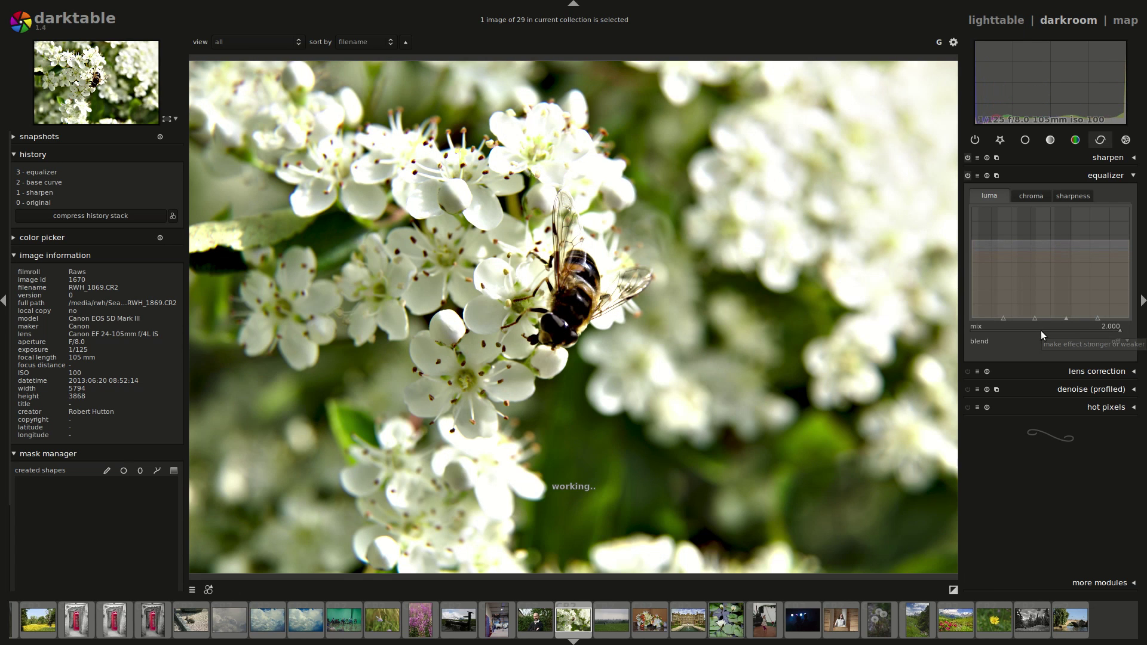
pyautogui.doubleClick(1041, 331)
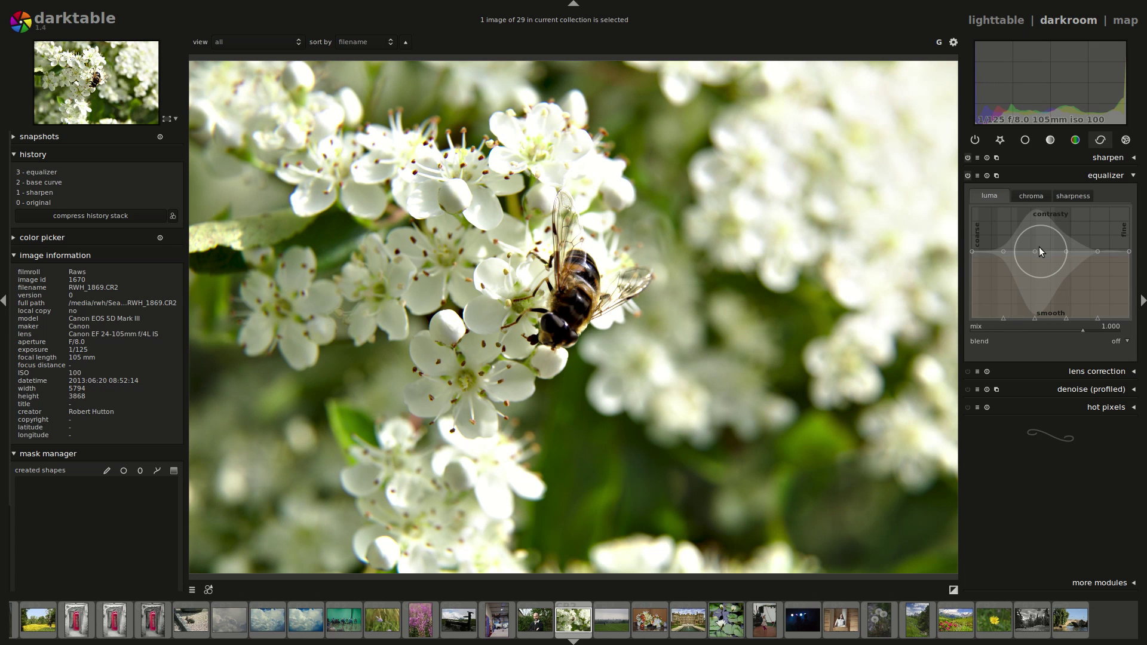
pyautogui.moveTo(1033, 259)
pyautogui.mouseDown()
pyautogui.moveTo(1007, 228)
pyautogui.moveTo(1015, 253)
pyautogui.mouseUp()
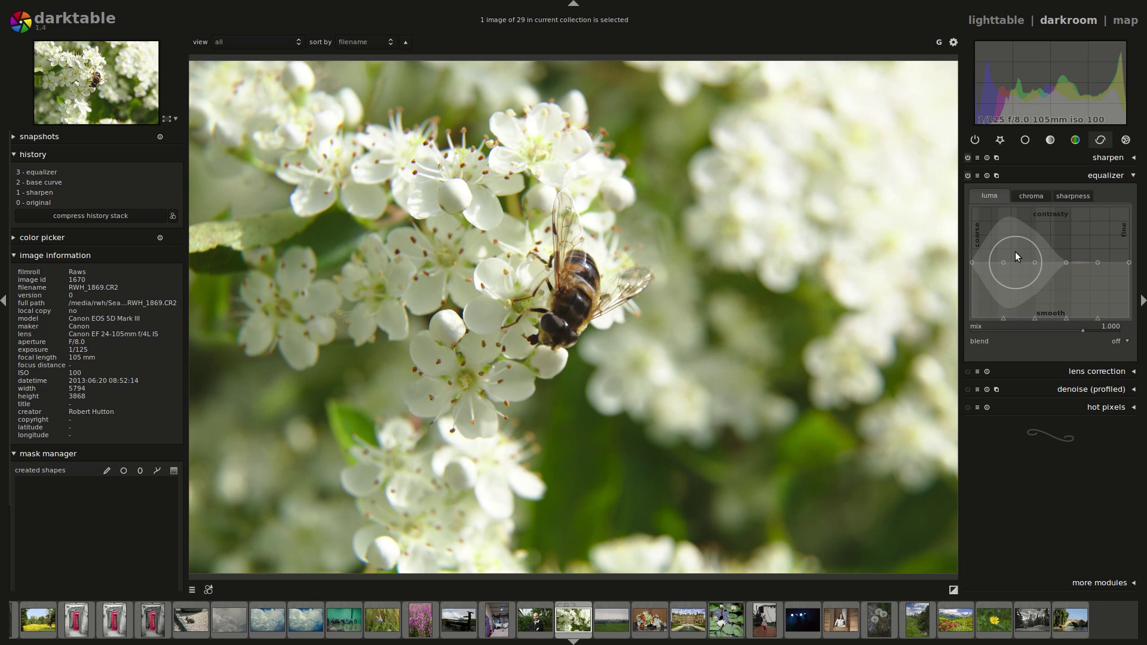
# Switch to GIMP and run Wavelet decompose through the 'wavele' menu search
pyautogui.hotkey('alt', 'Tab')
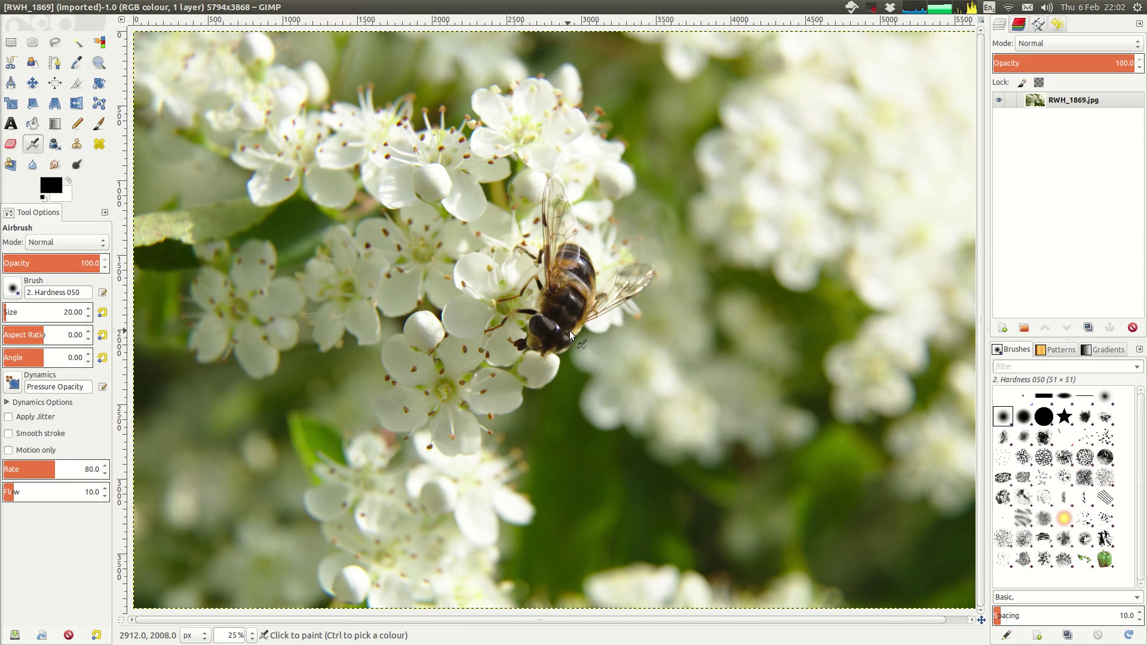
pyautogui.hotkey('alt', 'Tab')
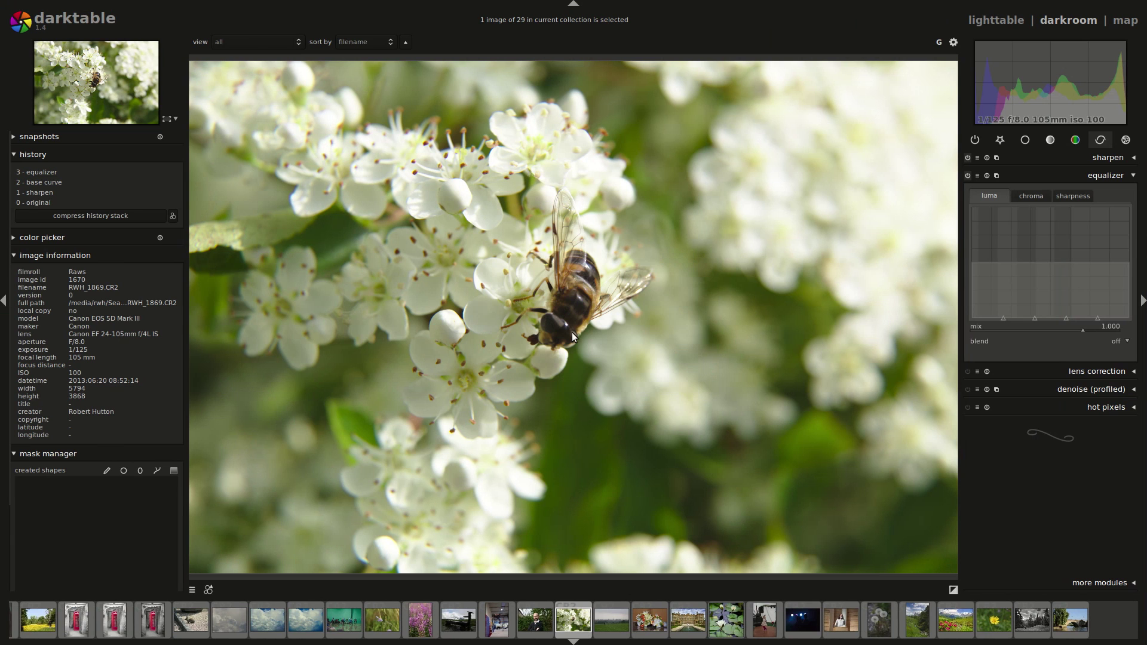
pyautogui.hotkey('alt', 'Tab')
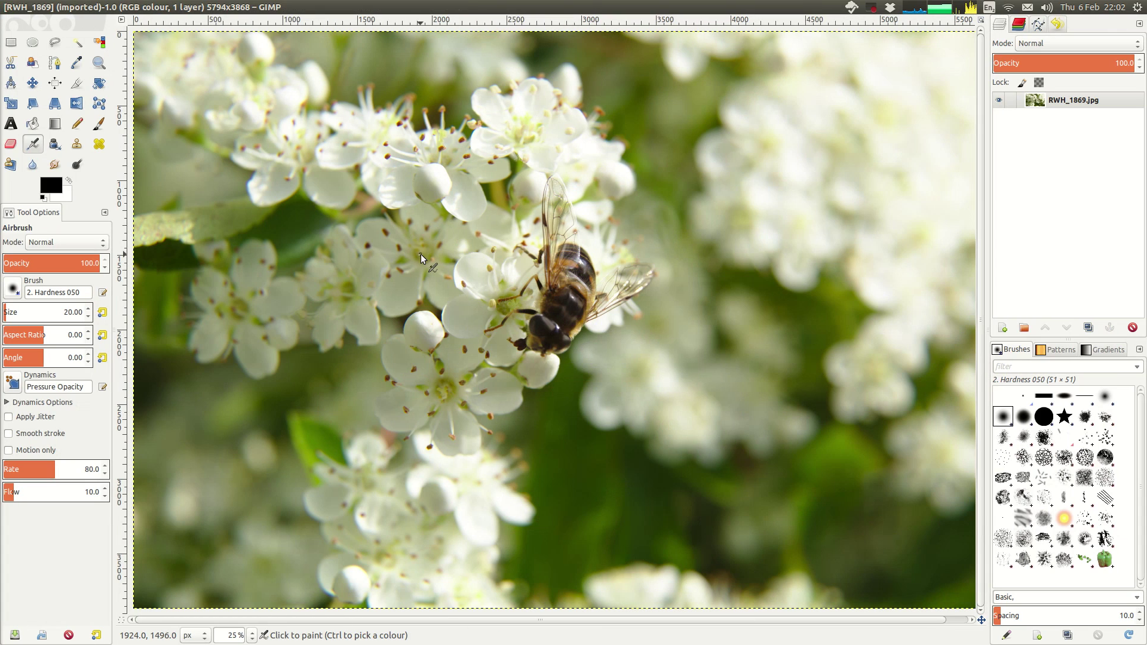
pyautogui.press('alt')
pyautogui.write('wavele')
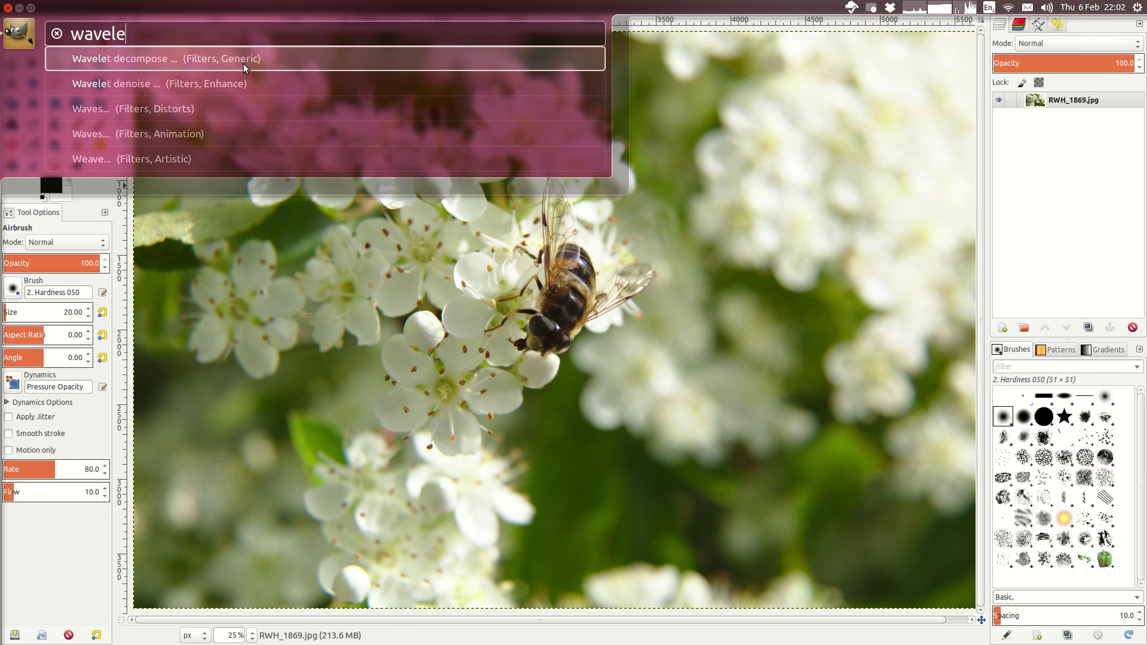
pyautogui.press('Return')
# Confirm the decomposition, move the original layer to the top, and show only Wavelet scale 1
pyautogui.click(661, 395)
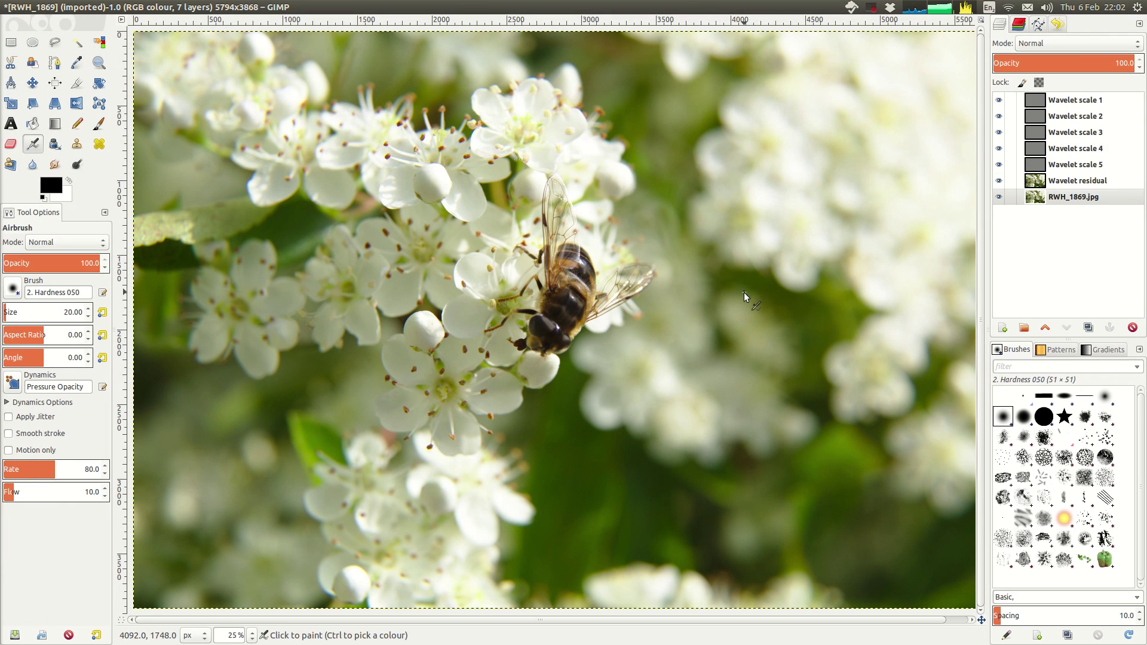
pyautogui.moveTo(1052, 197); pyautogui.dragTo(1061, 101)
pyautogui.click(1085, 120)
pyautogui.keyDown('shift'); pyautogui.click(999, 116); pyautogui.keyUp('shift')
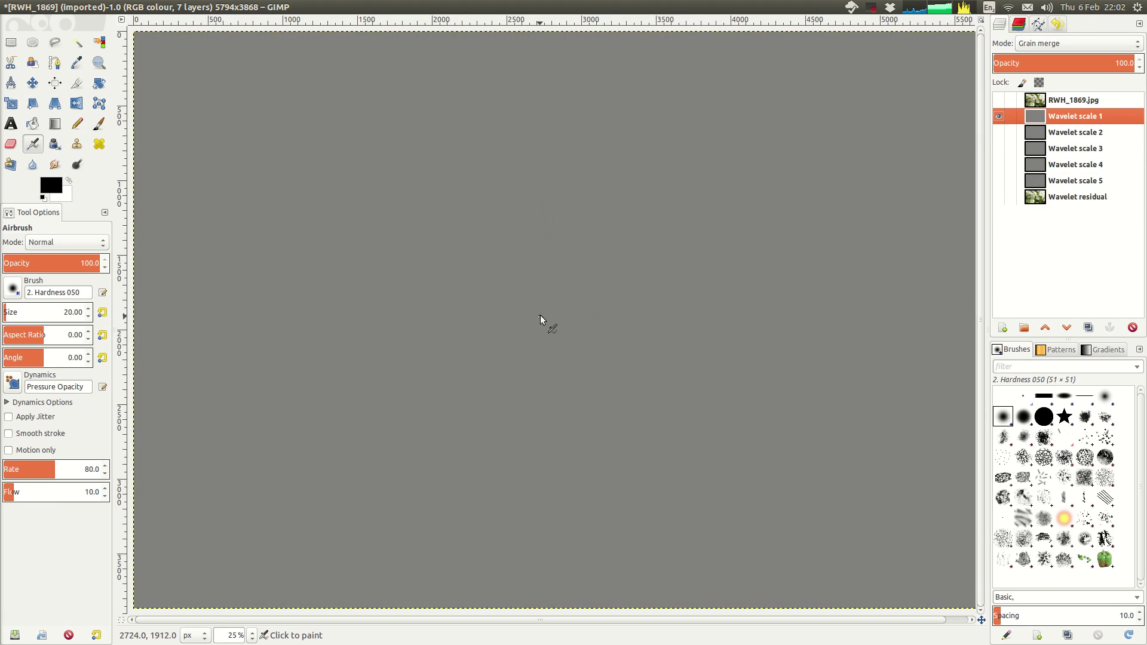
pyautogui.scroll(5, 598, 293)
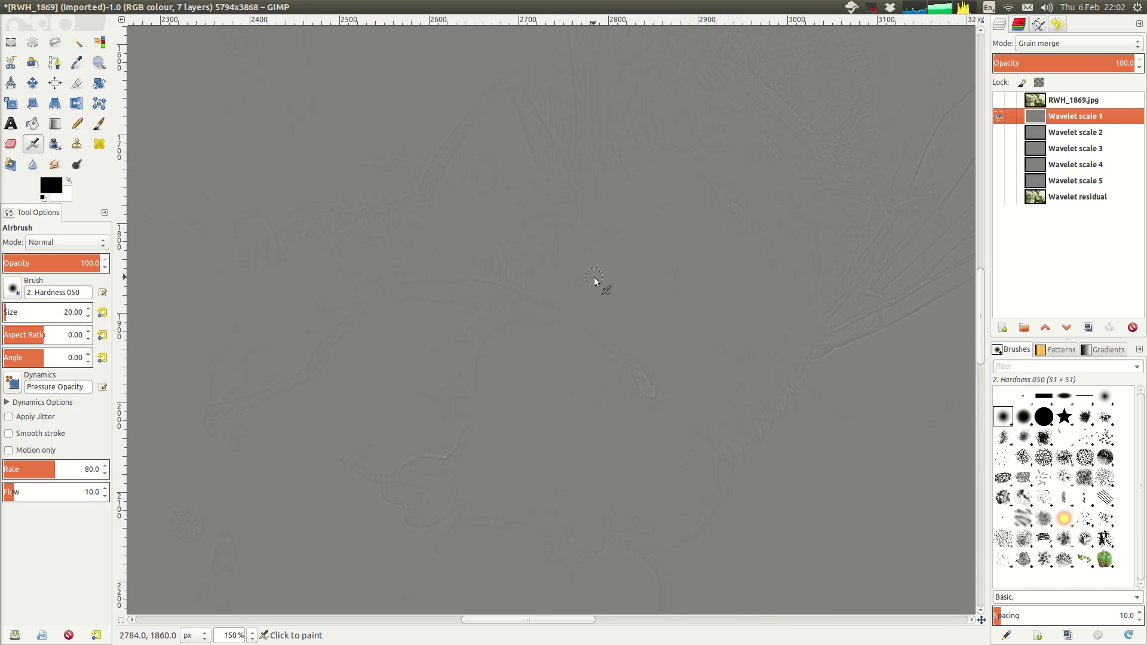
pyautogui.hscroll(-1, 597, 282)
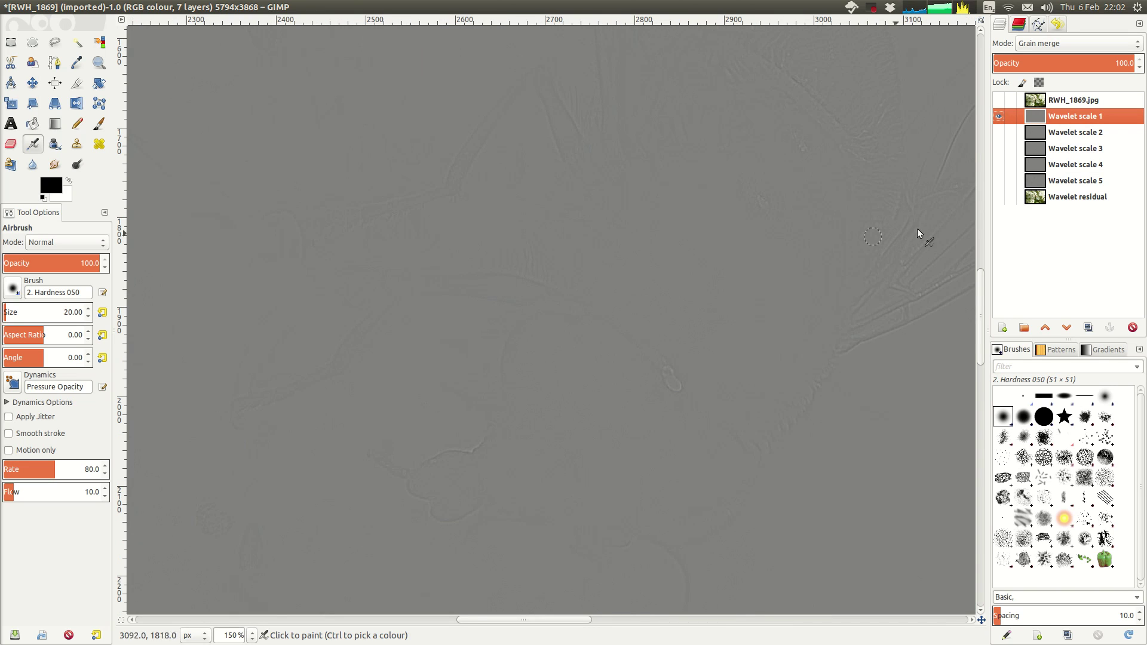
# Step through Wavelet scales 2 to 5, compare with scale 1, then go back from 5 to 2
pyautogui.click(1000, 133)
pyautogui.click(999, 148)
pyautogui.keyDown('shift'); pyautogui.click(999, 164); pyautogui.keyUp('shift')
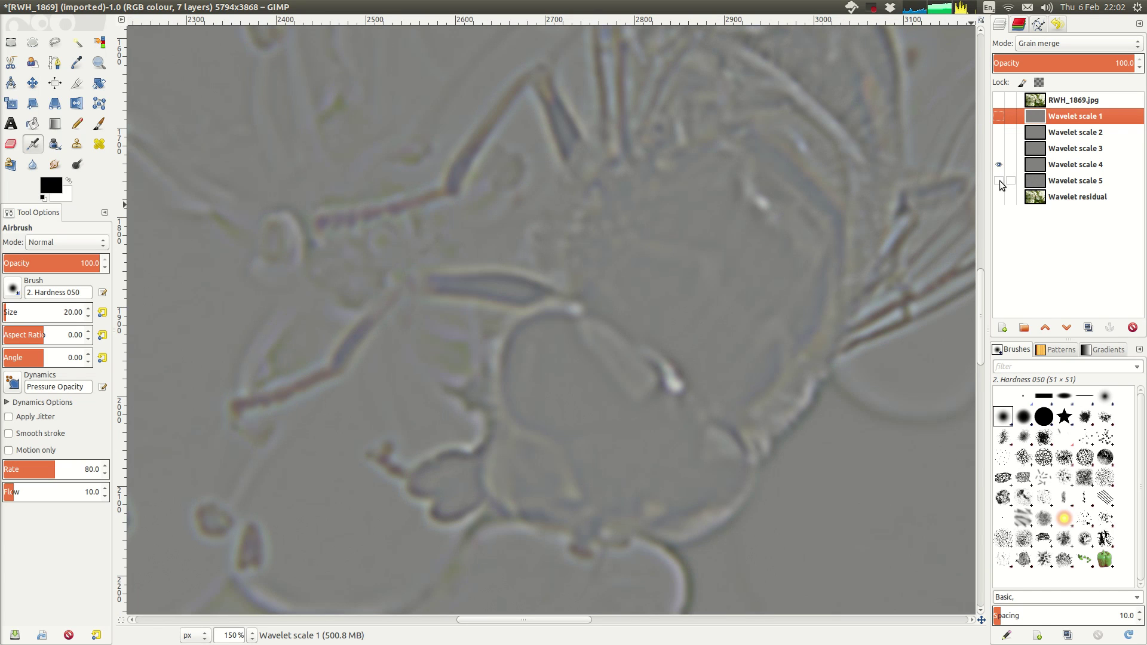
pyautogui.keyDown('shift'); pyautogui.click(1000, 181); pyautogui.keyUp('shift')
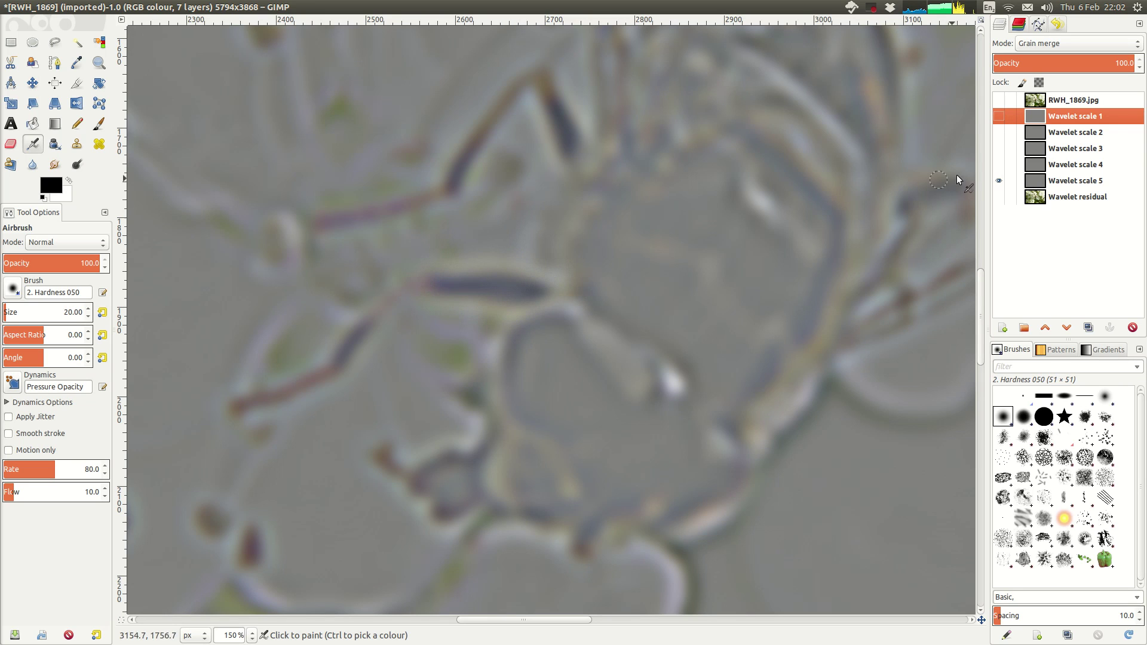
pyautogui.keyDown('shift'); pyautogui.click(999, 116); pyautogui.keyUp('shift')
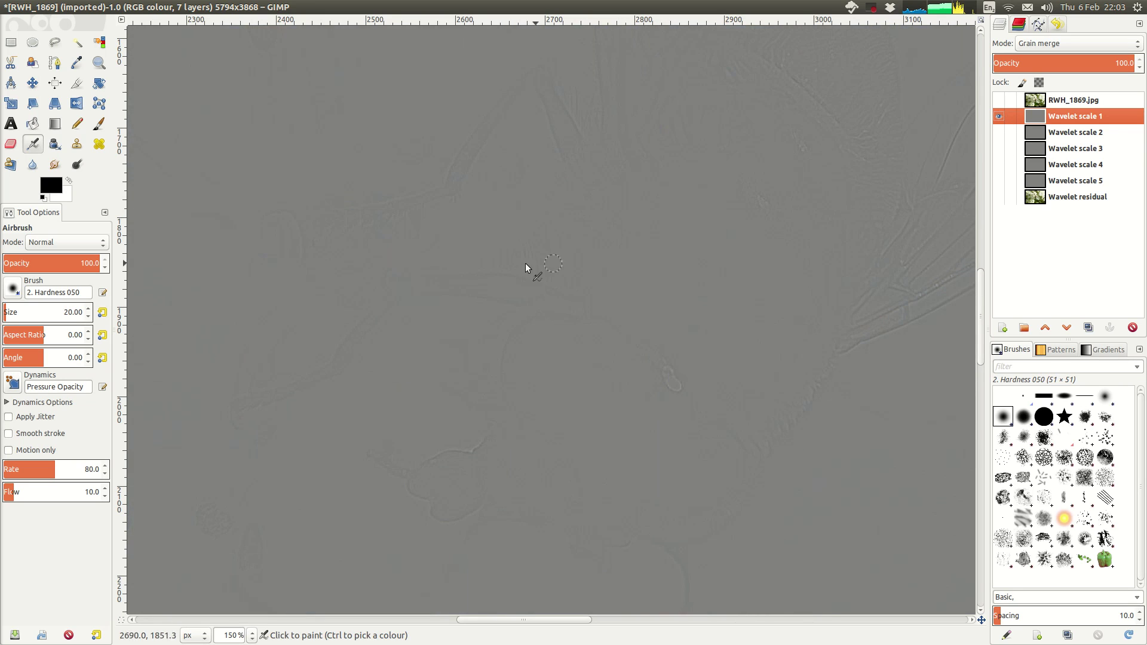
pyautogui.keyDown('shift'); pyautogui.click(998, 181); pyautogui.keyUp('shift')
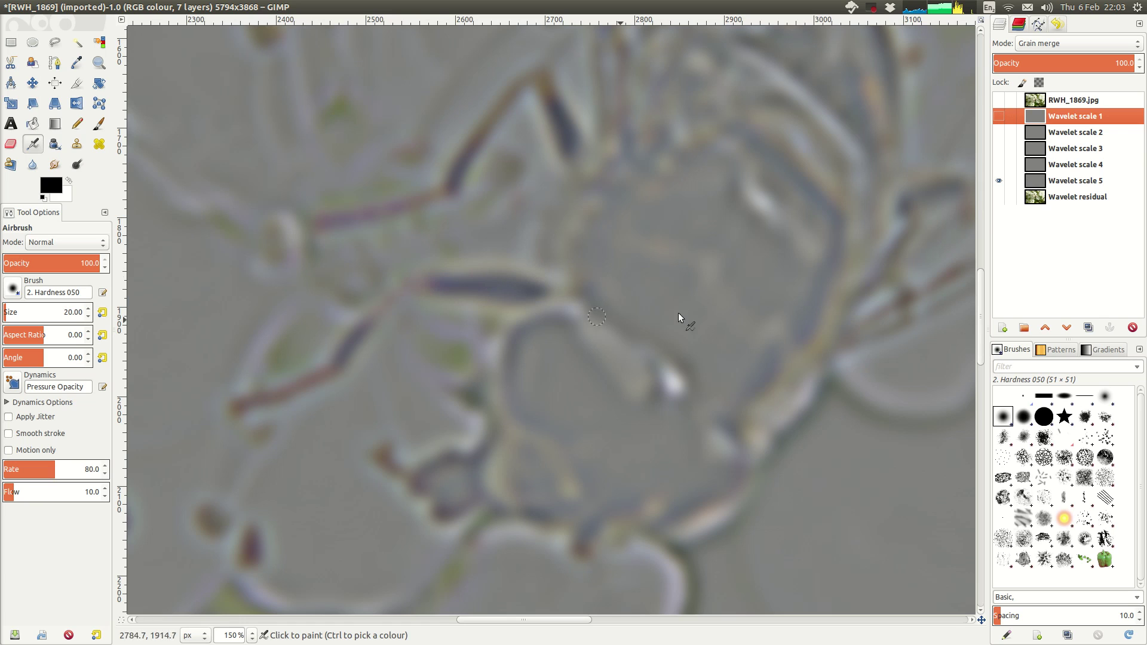
pyautogui.keyDown('shift'); pyautogui.click(998, 165); pyautogui.keyUp('shift')
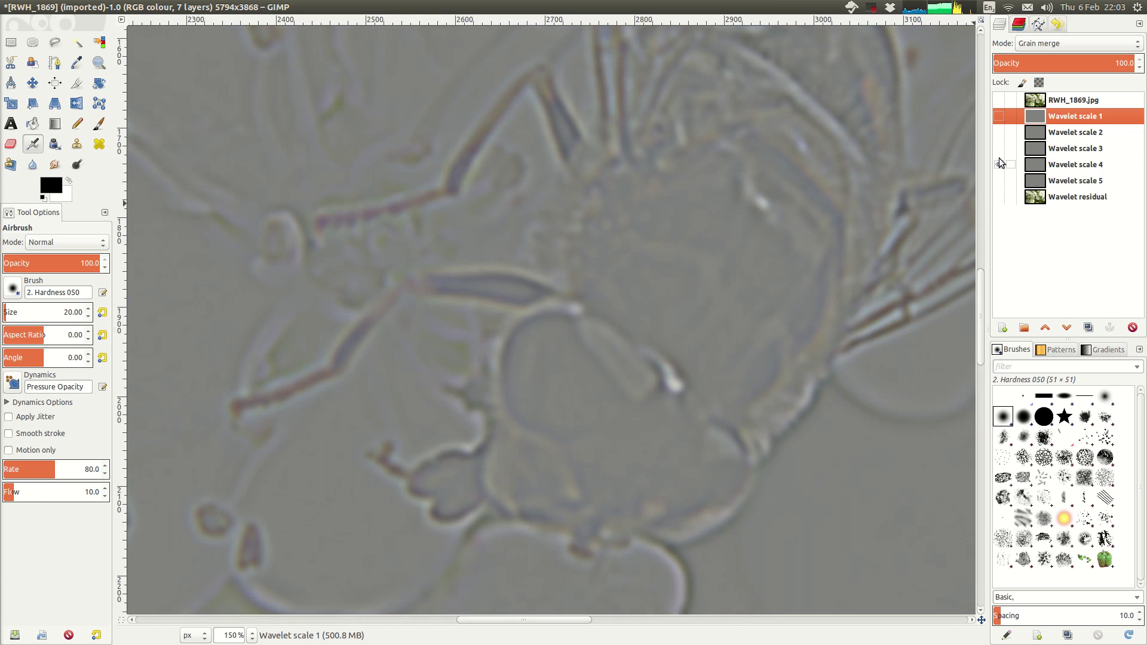
pyautogui.keyDown('shift'); pyautogui.click(998, 149); pyautogui.keyUp('shift')
pyautogui.keyDown('shift'); pyautogui.click(998, 132); pyautogui.keyUp('shift')
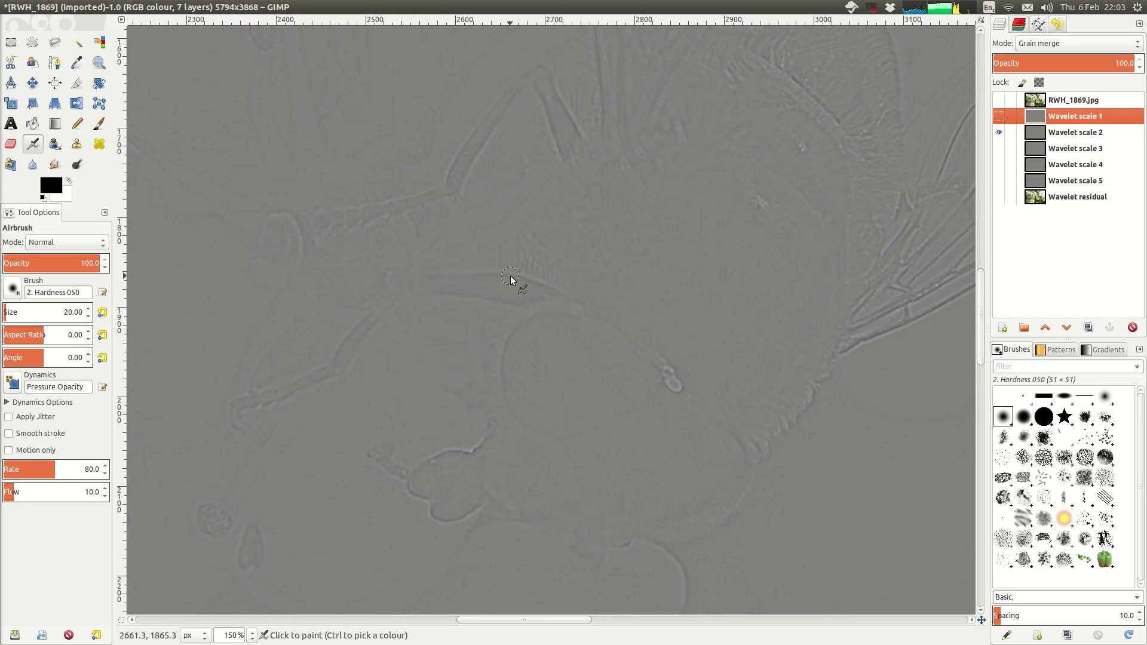
# Select Wavelet scale 2, toggle the original RWH_1869.jpg on and off, then show scale 1 instead
pyautogui.click(1052, 134)
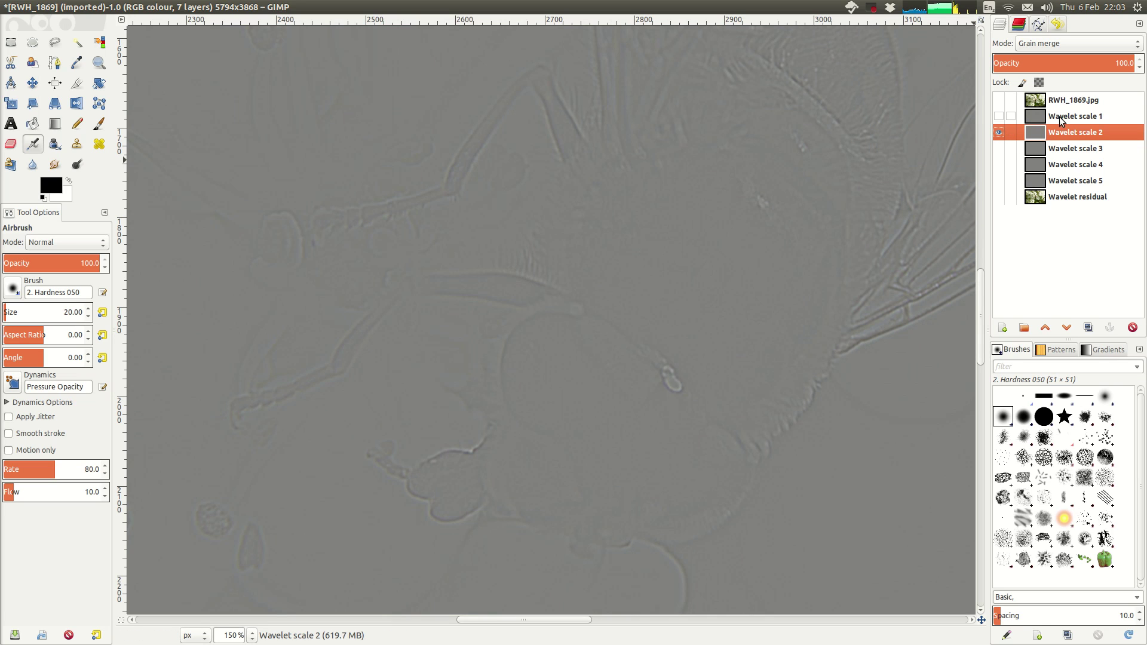
pyautogui.click(999, 100)
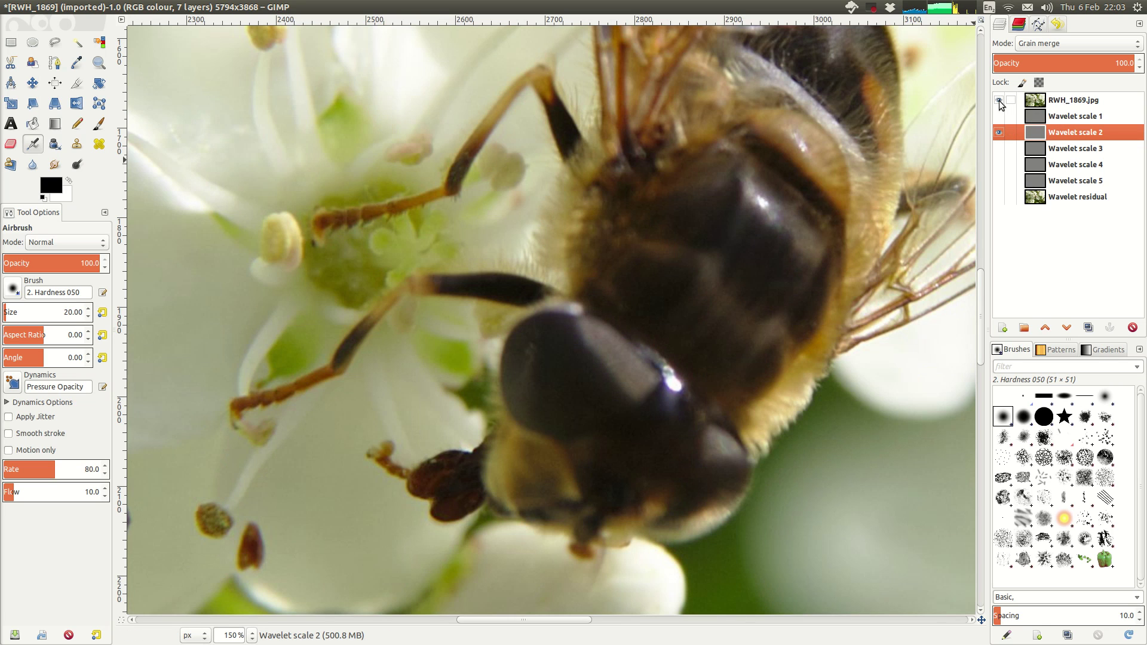
pyautogui.click(999, 100)
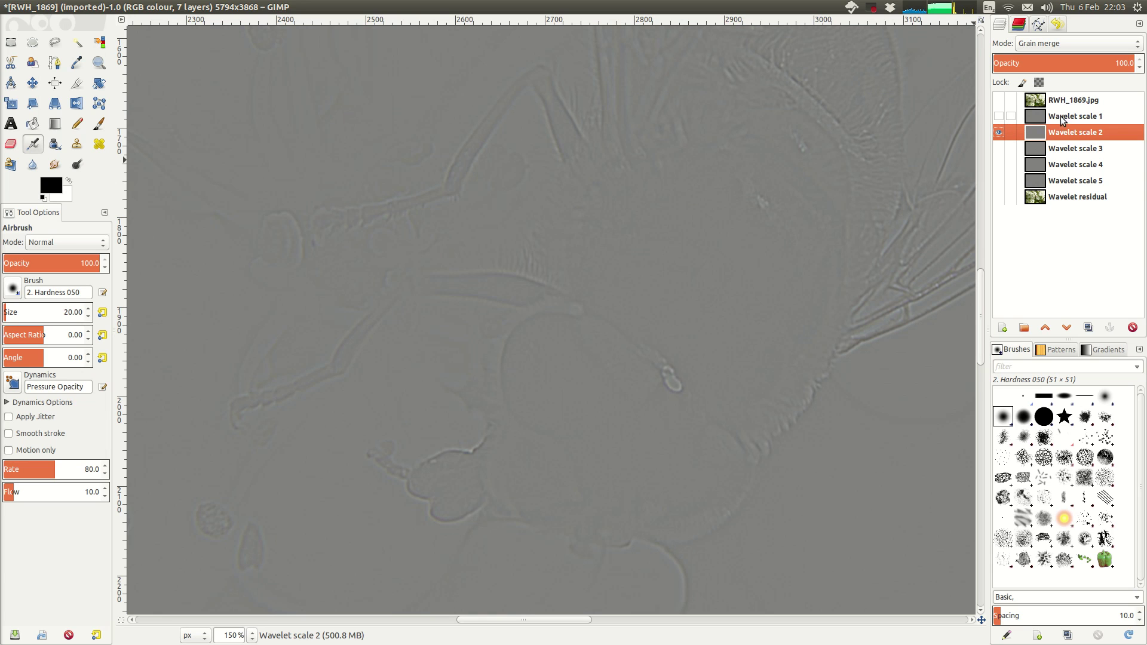
pyautogui.click(999, 116)
pyautogui.click(999, 132)
# Show Wavelet scale 2 and flip the equalizer between its luma and chroma curves
pyautogui.click(998, 132)
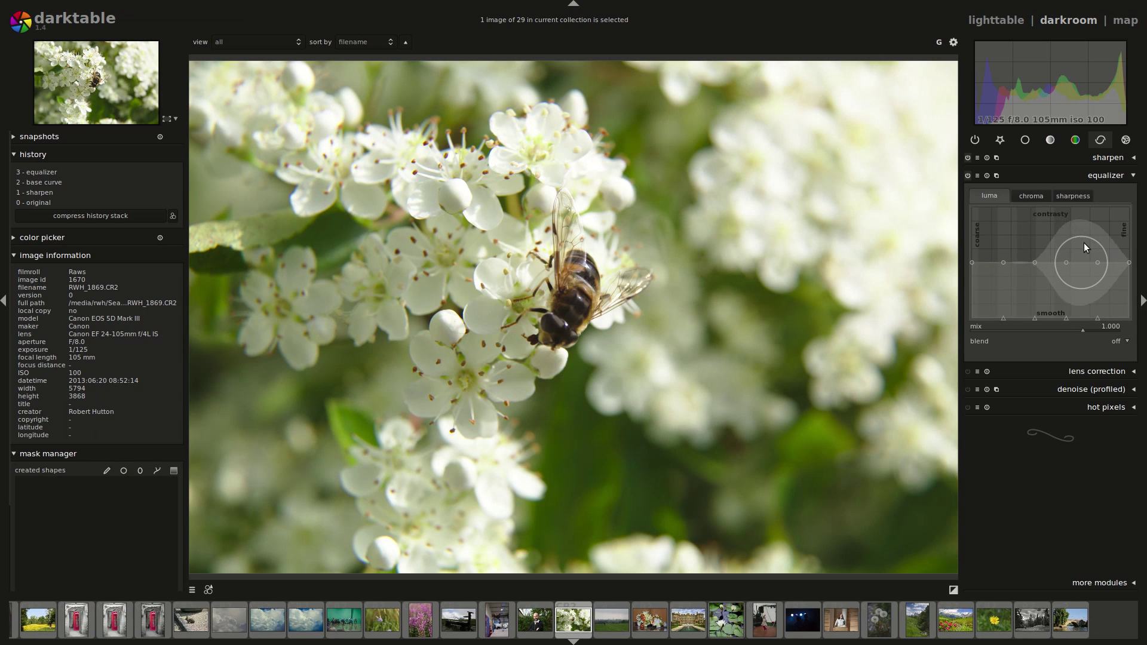
pyautogui.click(1030, 197)
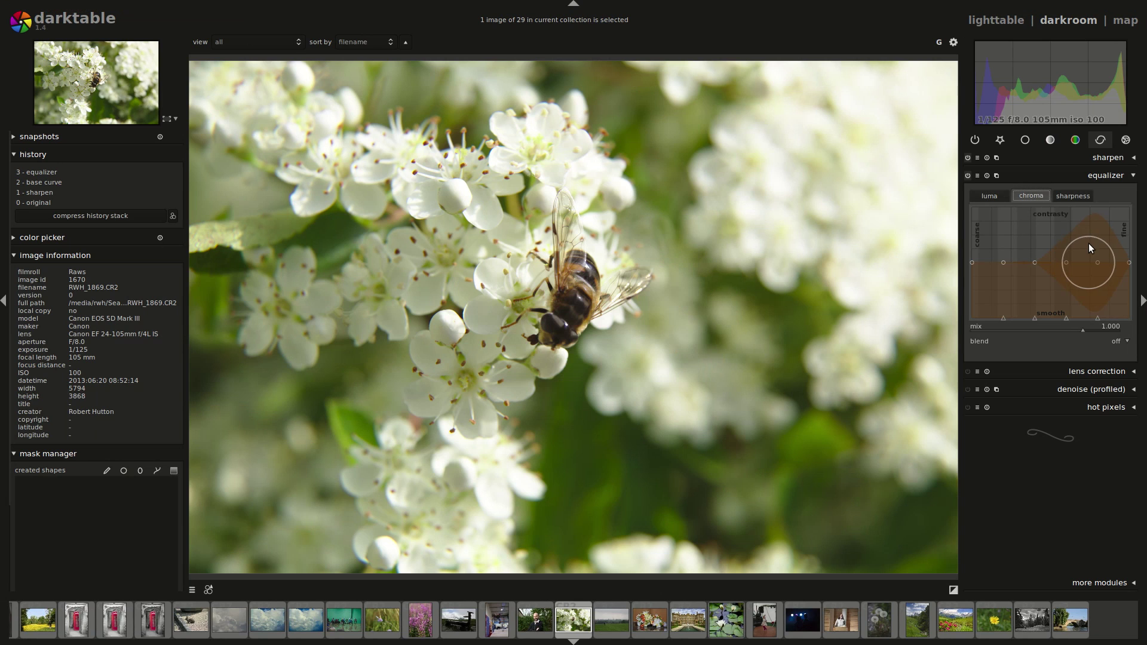
pyautogui.click(997, 196)
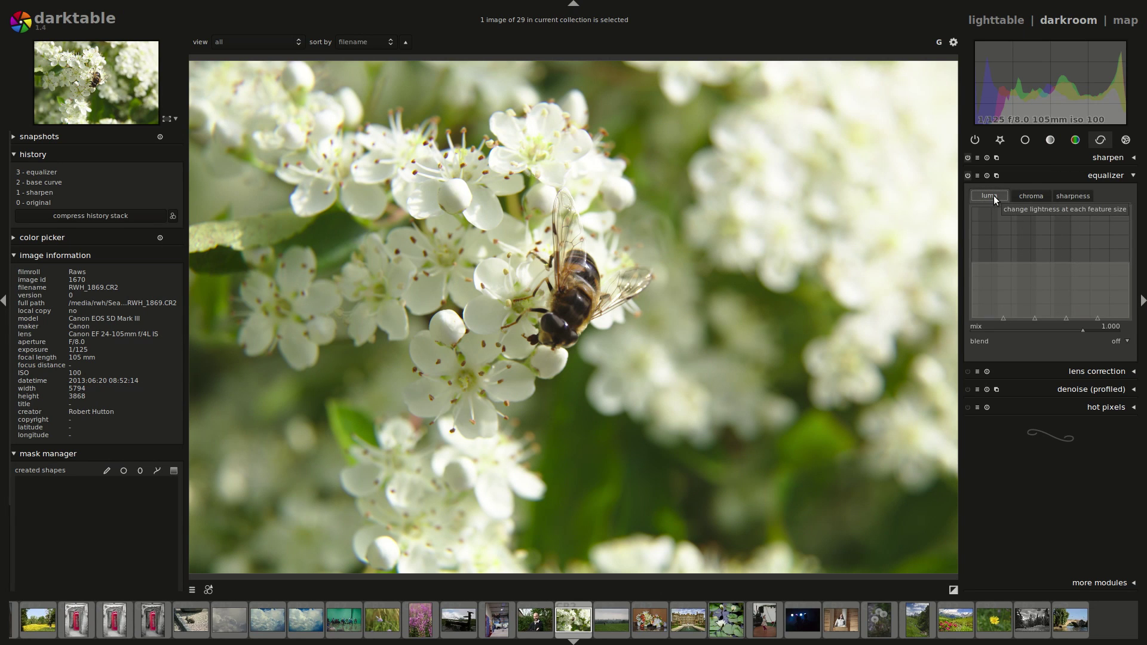
pyautogui.click(1030, 197)
# In GIMP, compare Wavelet scale 3 against scale 2, then return to darktable
pyautogui.hotkey('ctrl', 'alt', 'Right')
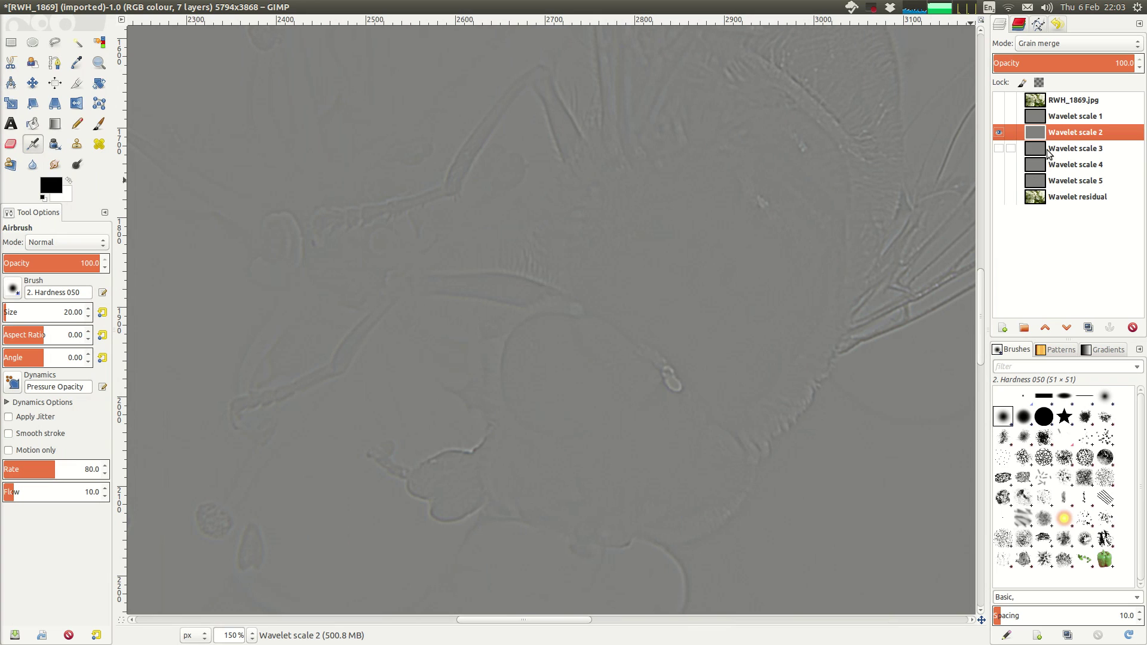
pyautogui.keyDown('shift'); pyautogui.click(999, 148); pyautogui.keyUp('shift')
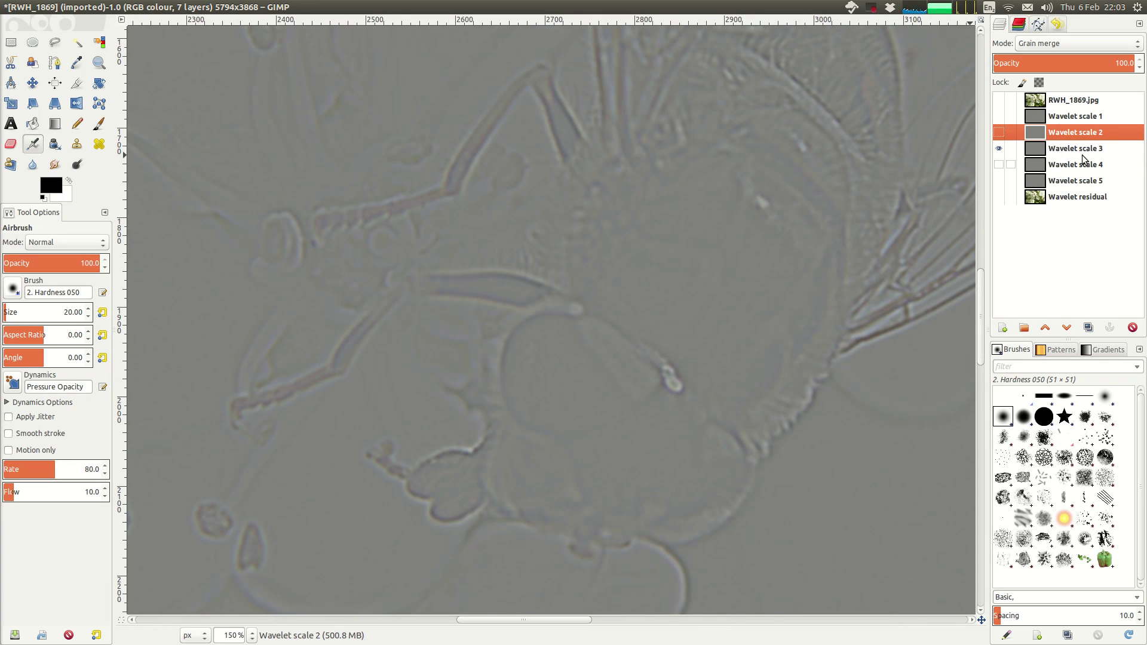
pyautogui.keyDown('shift'); pyautogui.click(999, 132); pyautogui.keyUp('shift')
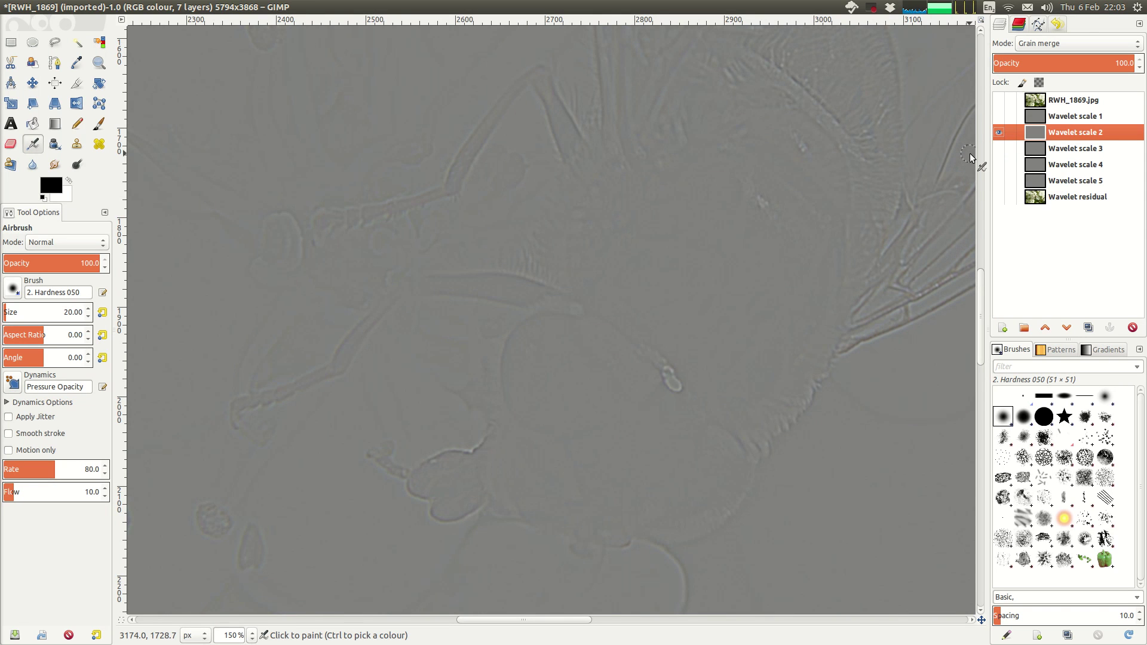
pyautogui.hotkey('alt', 'Tab')
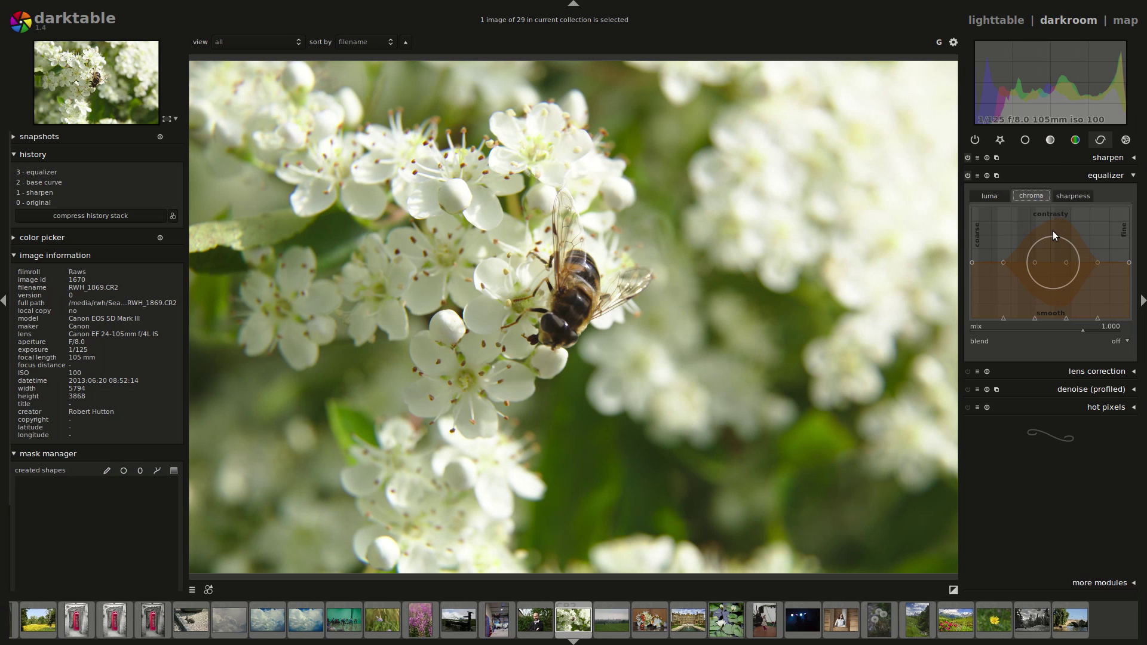
# Zoom into the bee and lift the luma curve's fine-end node, then switch to GIMP
pyautogui.click(993, 195)
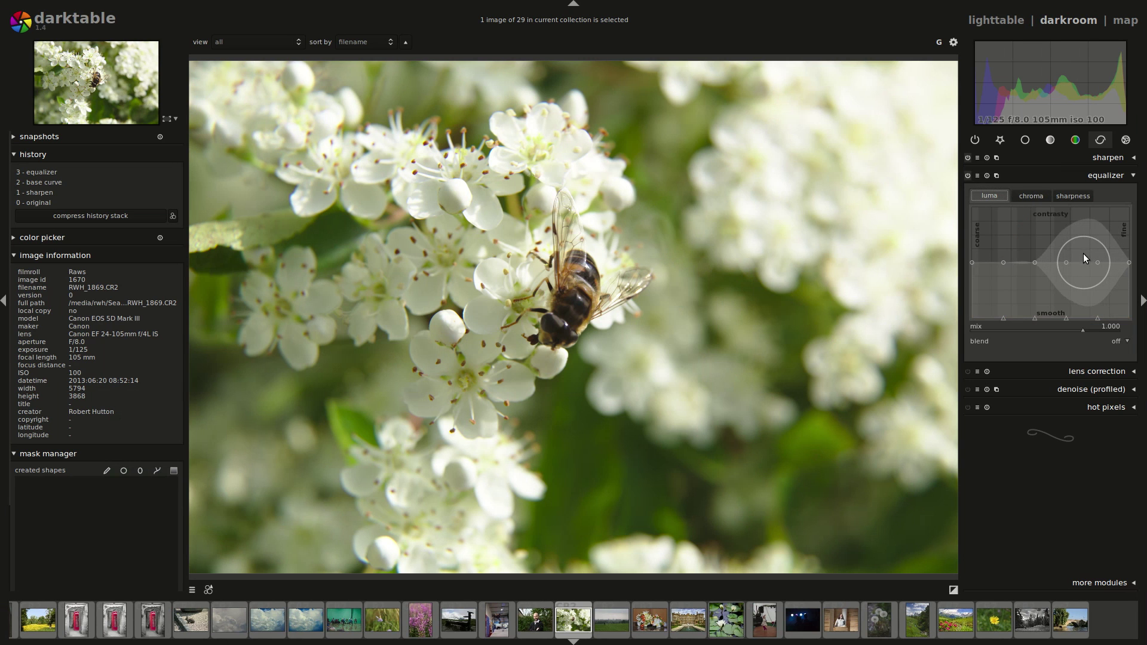
pyautogui.scroll(5, 554, 276)
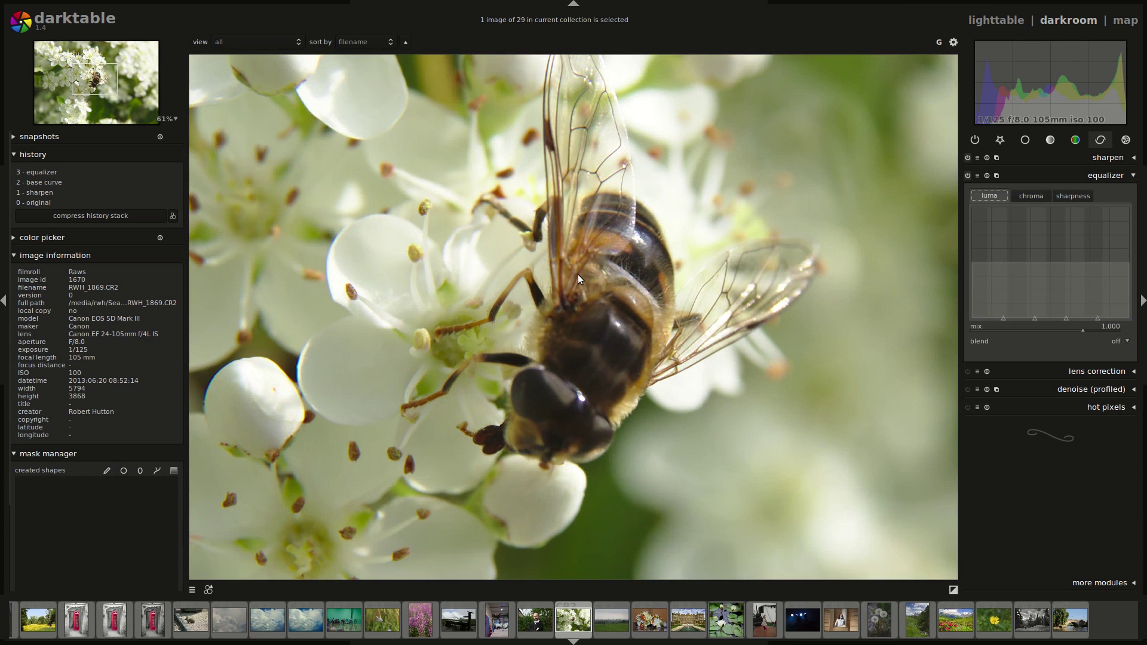
pyautogui.scroll(1, 522, 315)
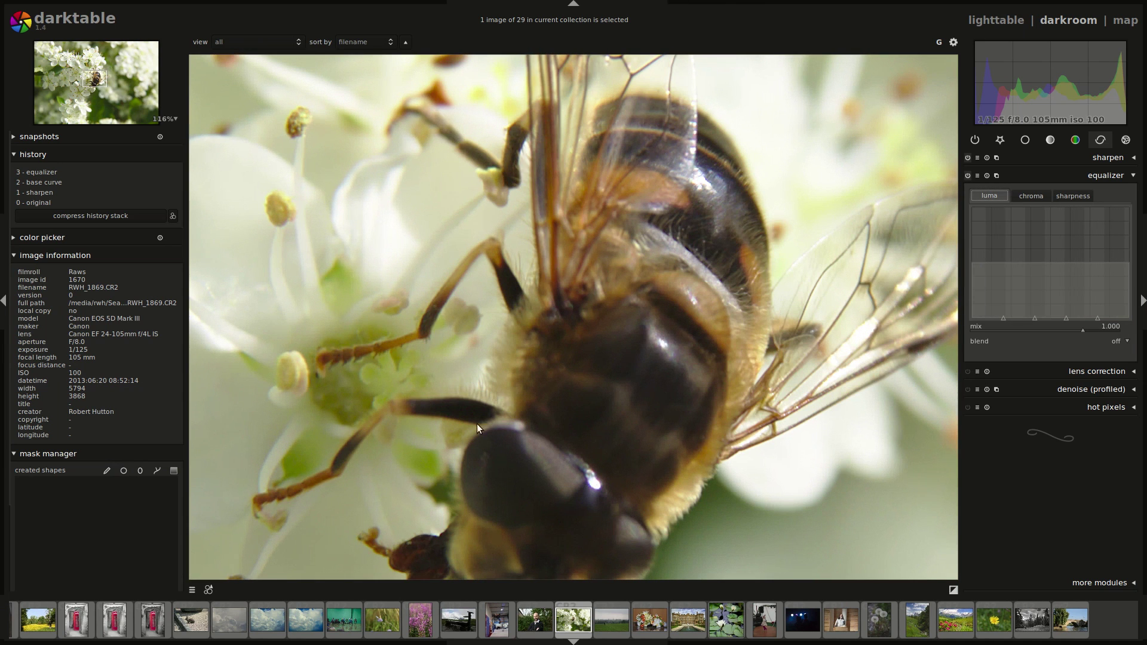
pyautogui.moveTo(1099, 250); pyautogui.dragTo(1102, 221)
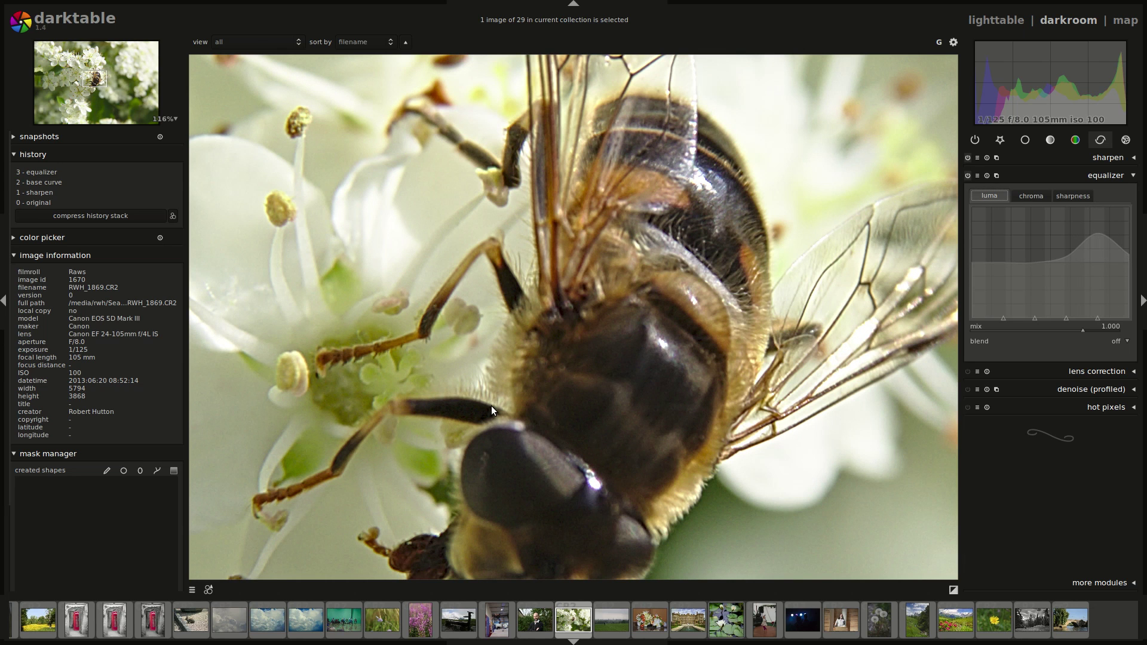
pyautogui.hotkey('alt', 'Tab')
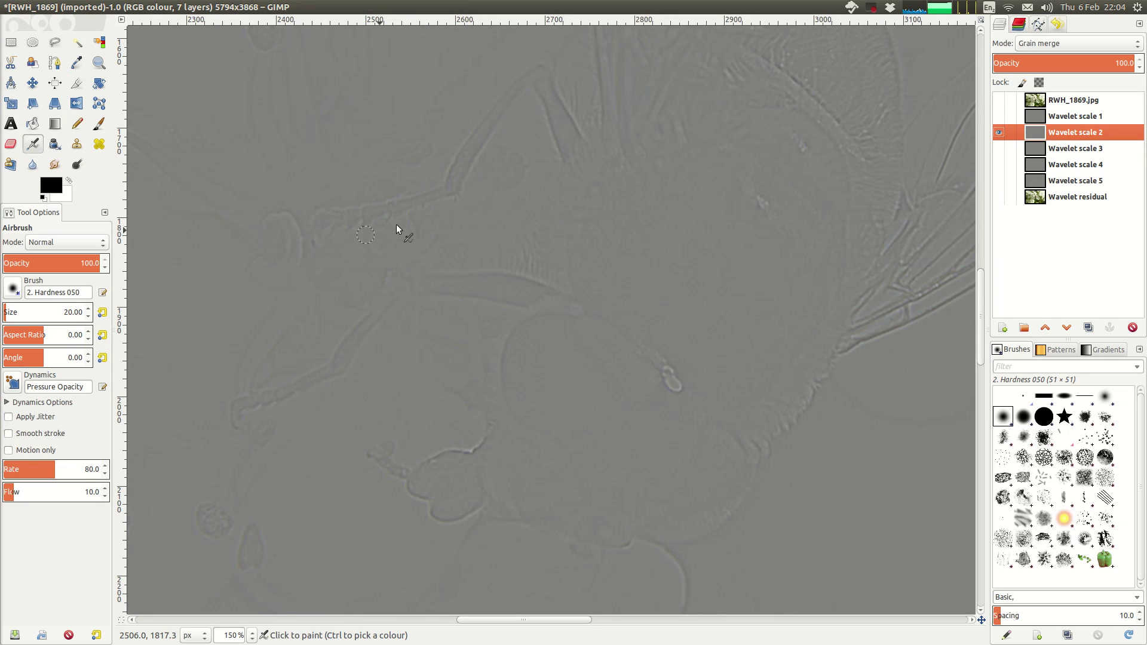
# Apply Unsharp Mask (radius 16.2, amount 3.23) to Wavelet scale 2, then make all layers visible
pyautogui.press('alt')
pyautogui.write('uns')
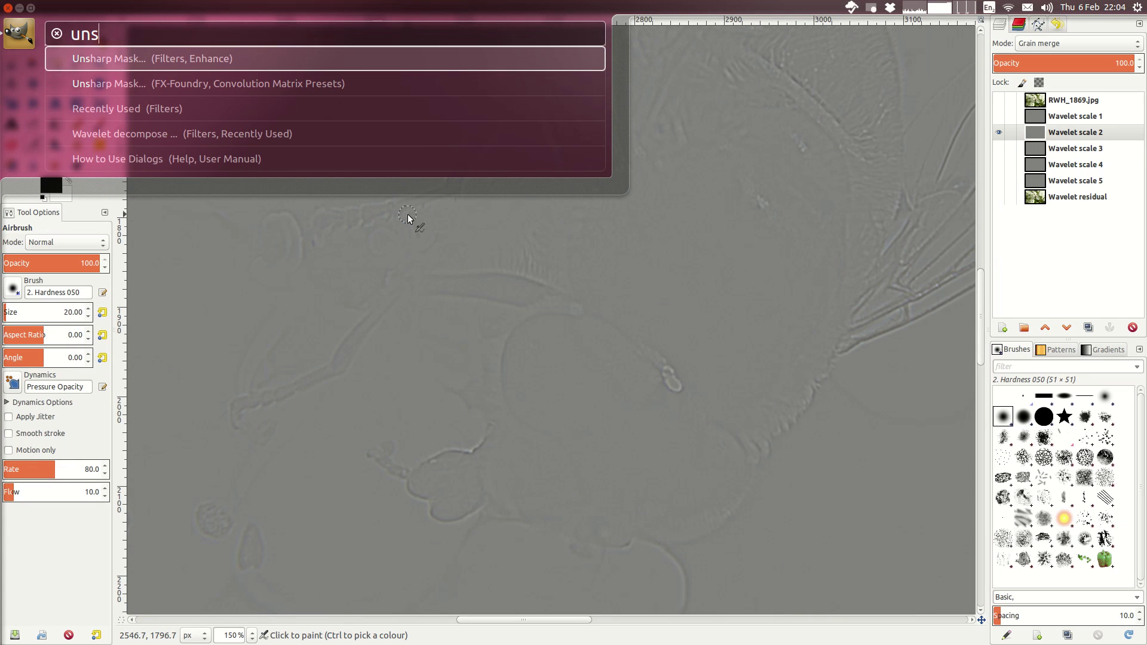
pyautogui.press('Up')
pyautogui.press('Up')
pyautogui.press('Up')
pyautogui.press('Up')
pyautogui.press('Up')
pyautogui.press('Return')
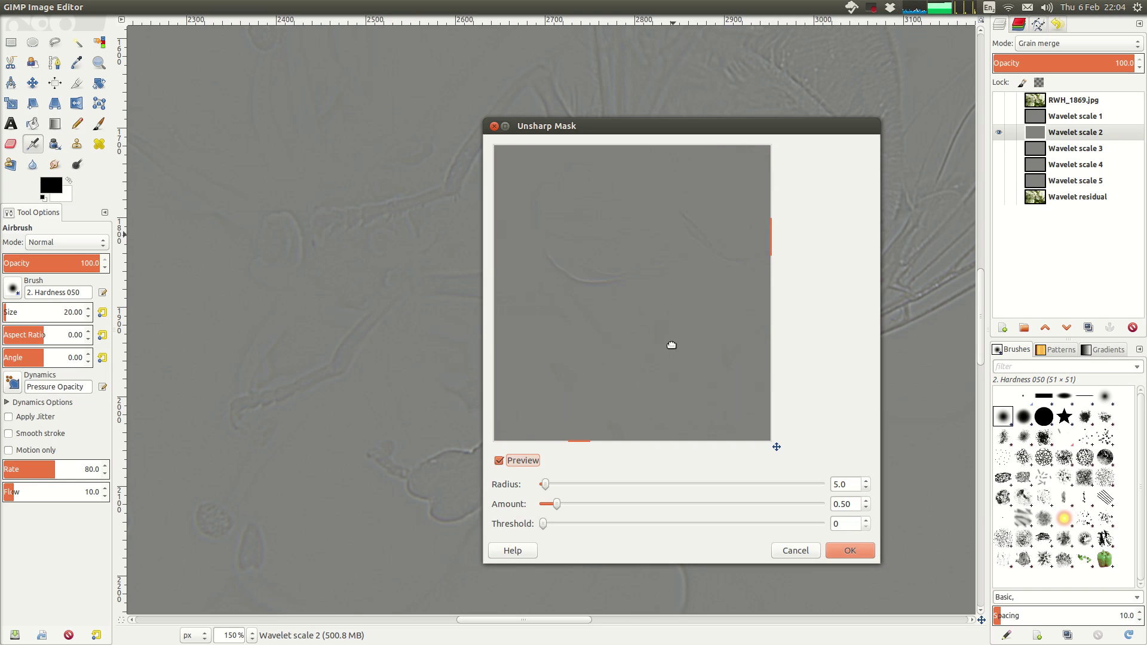
pyautogui.moveTo(660, 358); pyautogui.dragTo(668, 371)
pyautogui.moveTo(556, 505); pyautogui.dragTo(609, 507)
pyautogui.moveTo(544, 483); pyautogui.dragTo(636, 510)
pyautogui.click(850, 550)
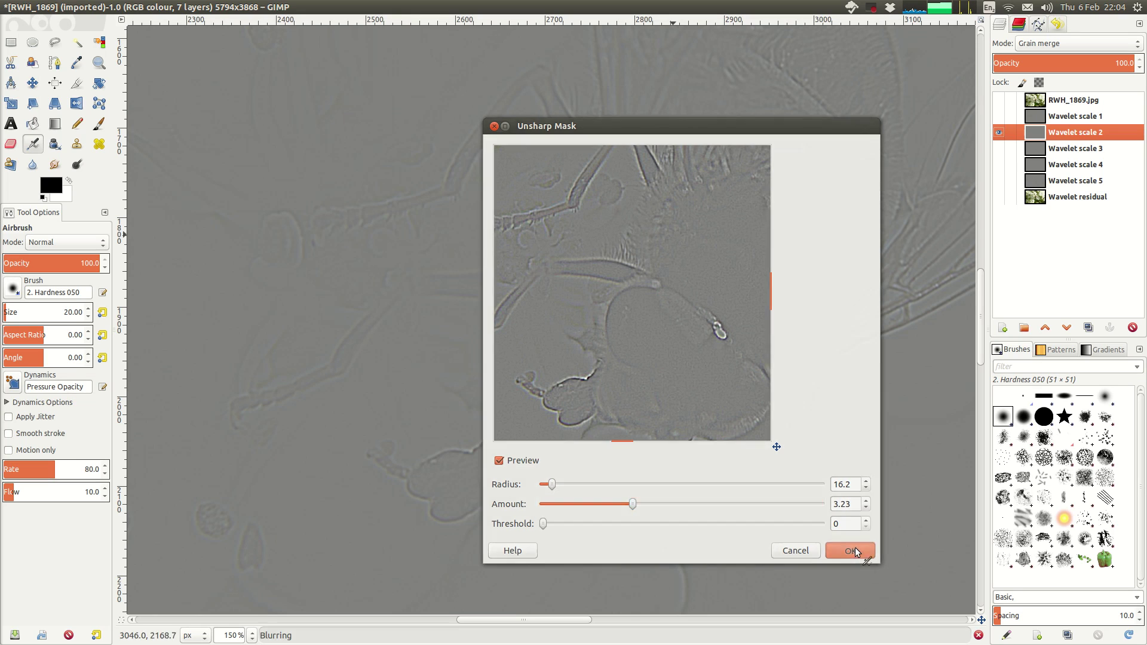
pyautogui.keyDown('shift'); pyautogui.click(999, 117); pyautogui.keyUp('shift')
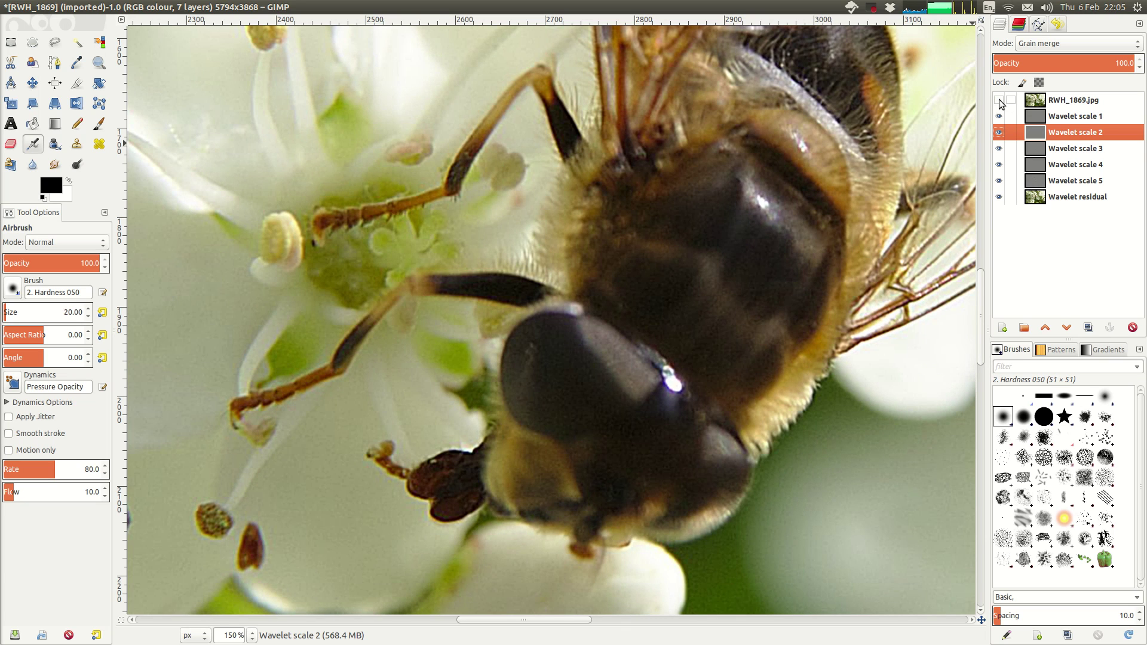
# Switch back and forth between GIMP's wavelet bee and darktable's version, ending in darktable
pyautogui.hotkey('alt', 'Tab')
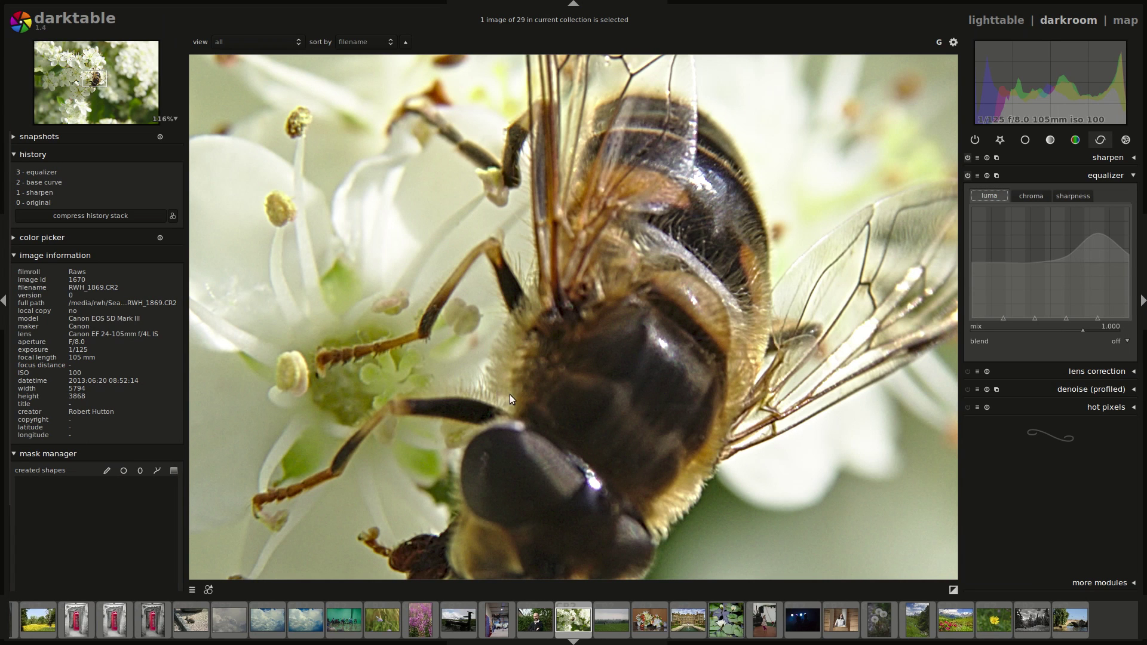
pyautogui.hotkey('alt', 'Tab')
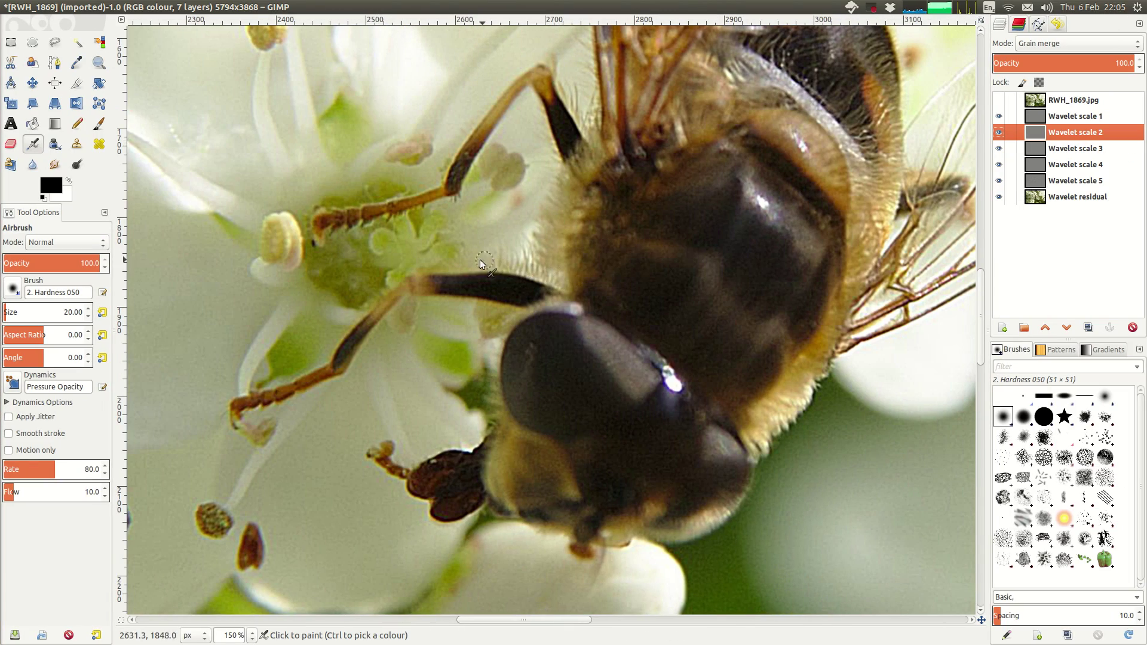
pyautogui.hotkey('alt', 'Tab')
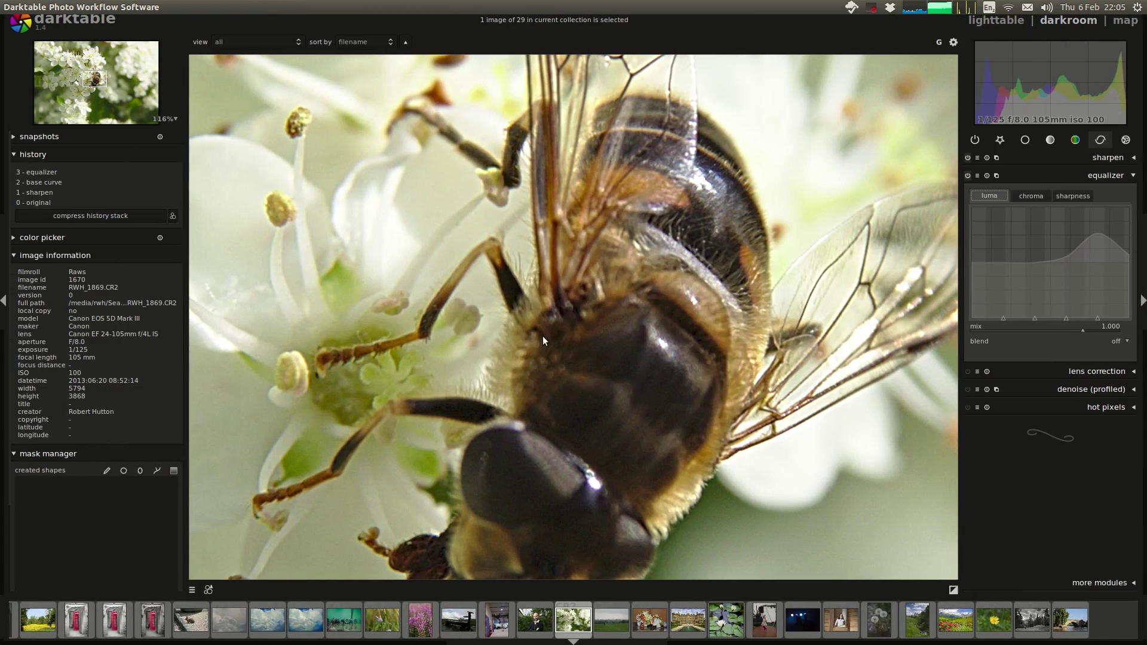
pyautogui.scroll(4, 478, 382)
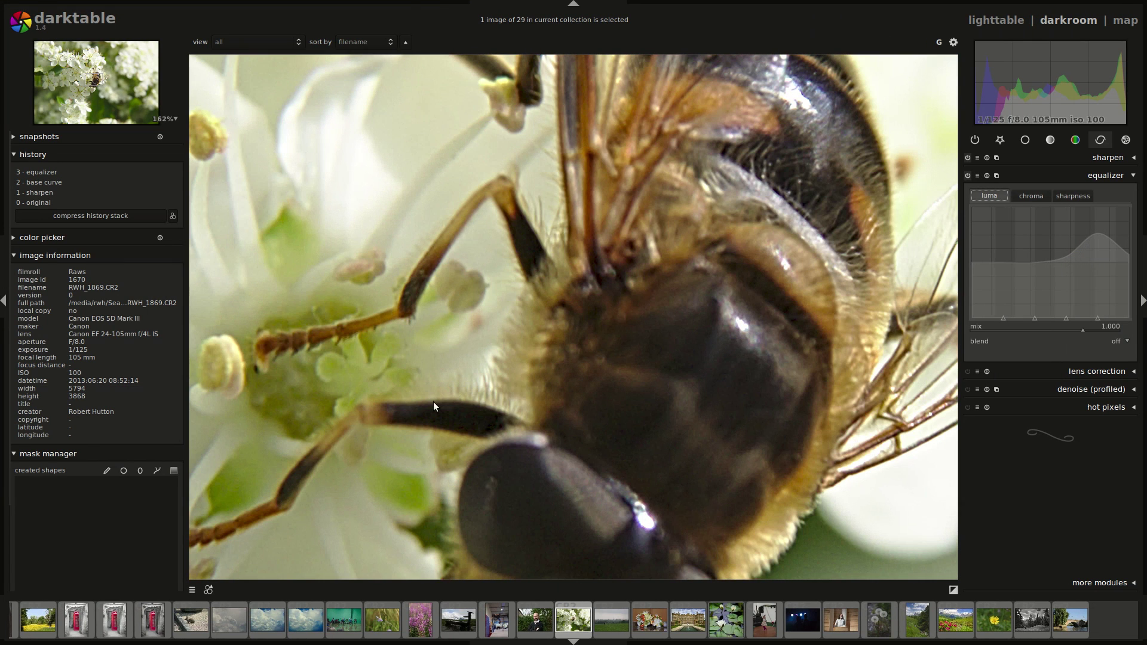
pyautogui.hotkey('alt', 'Tab')
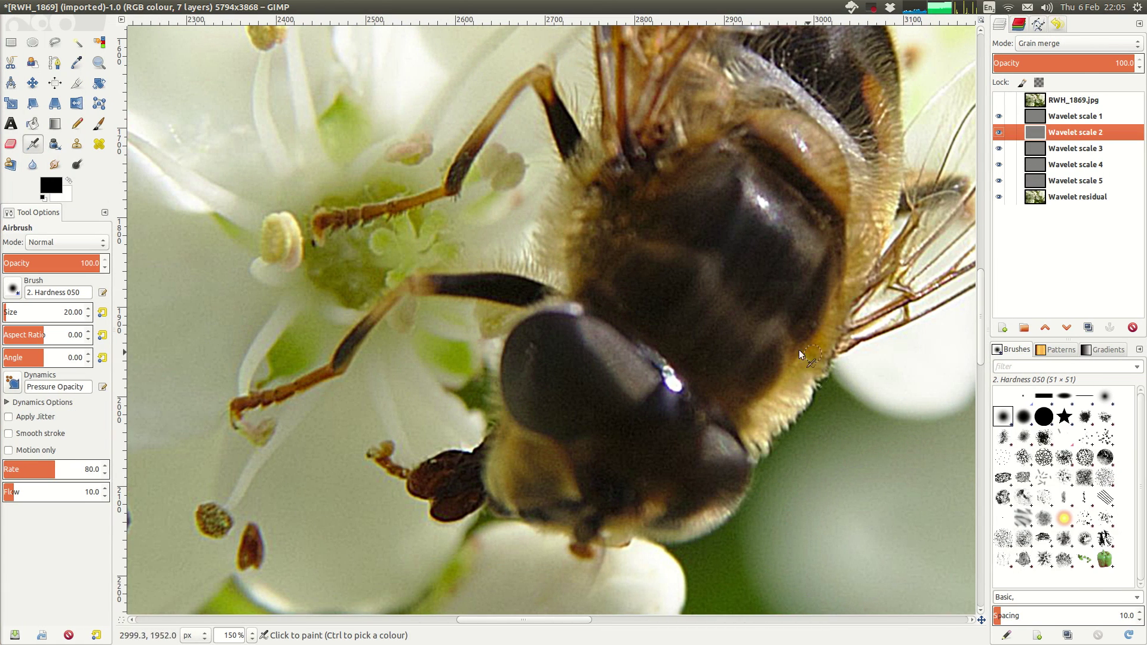
pyautogui.hotkey('alt', 'Tab')
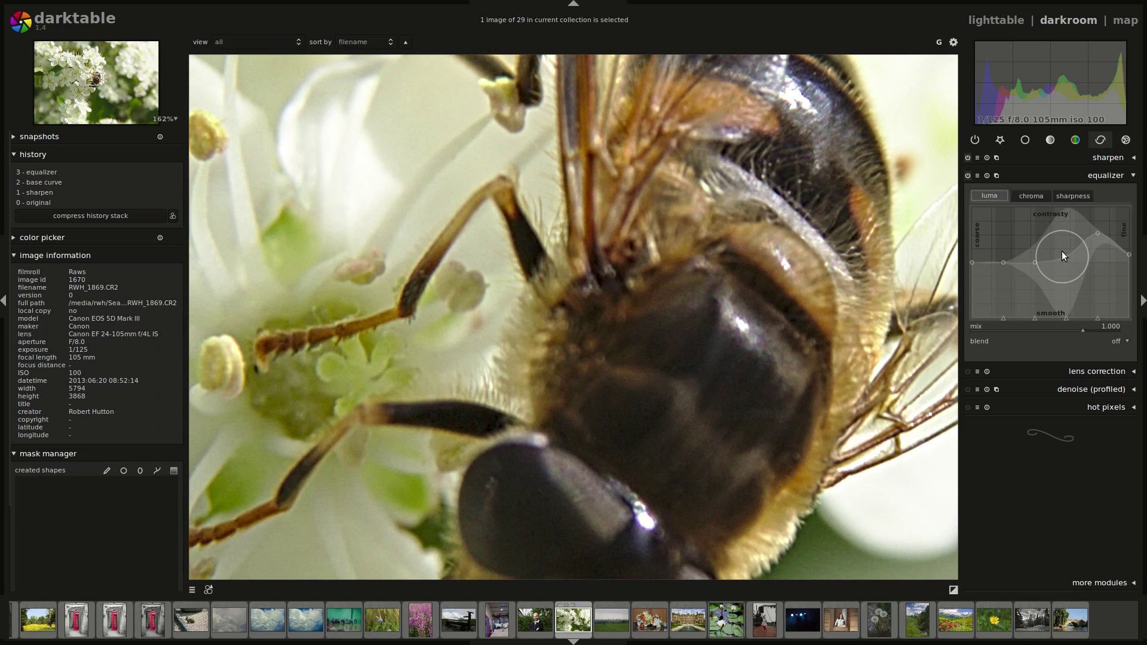
# Raise the equalizer chroma curve across the middle and fine detail scales, trimming the fine-end peak
pyautogui.click(1033, 197)
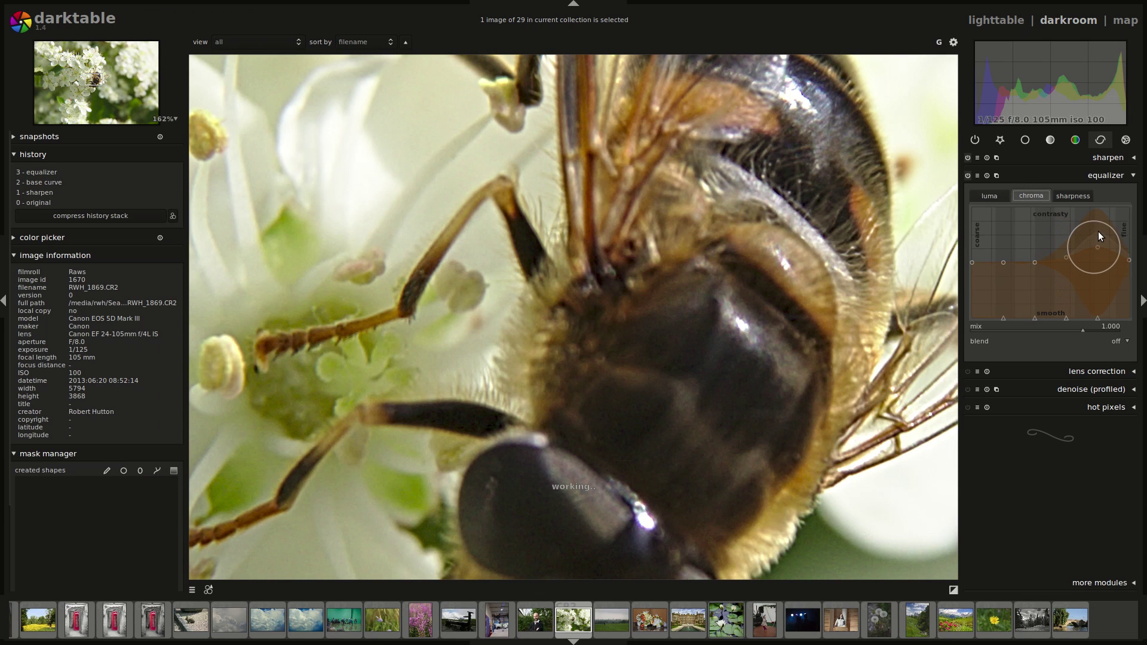
pyautogui.moveTo(1098, 231); pyautogui.dragTo(1099, 224)
pyautogui.moveTo(1060, 249)
pyautogui.mouseDown()
pyautogui.moveTo(1069, 194)
pyautogui.moveTo(1073, 272)
pyautogui.moveTo(1074, 236)
pyautogui.moveTo(1074, 252)
pyautogui.moveTo(1096, 246)
pyautogui.mouseUp()
pyautogui.scroll(2, 1096, 245)
pyautogui.moveTo(1098, 237); pyautogui.dragTo(1086, 246)
pyautogui.scroll(-5, 1069, 257)
pyautogui.moveTo(1053, 218)
pyautogui.mouseDown()
pyautogui.moveTo(1051, 197)
pyautogui.moveTo(1053, 250)
pyautogui.mouseUp()
pyautogui.scroll(5, 1090, 254)
# Raise the equalizer luma curve to boost the bee's local contrast
pyautogui.click(990, 195)
pyautogui.scroll(-5, 1060, 236)
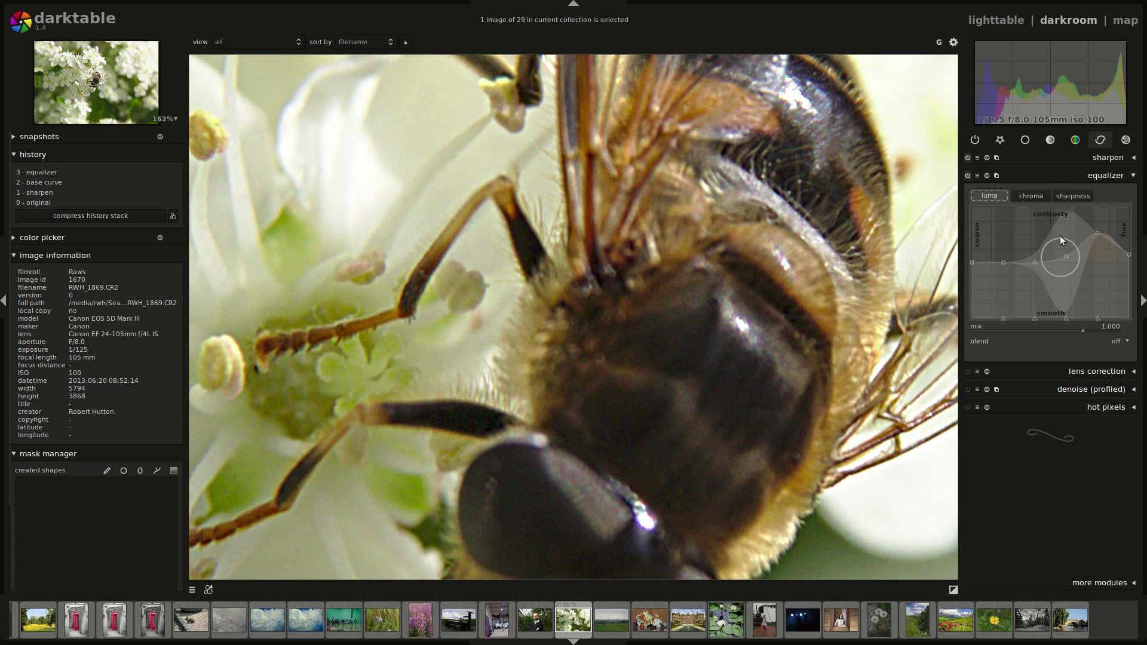
pyautogui.scroll(-2, 1066, 248)
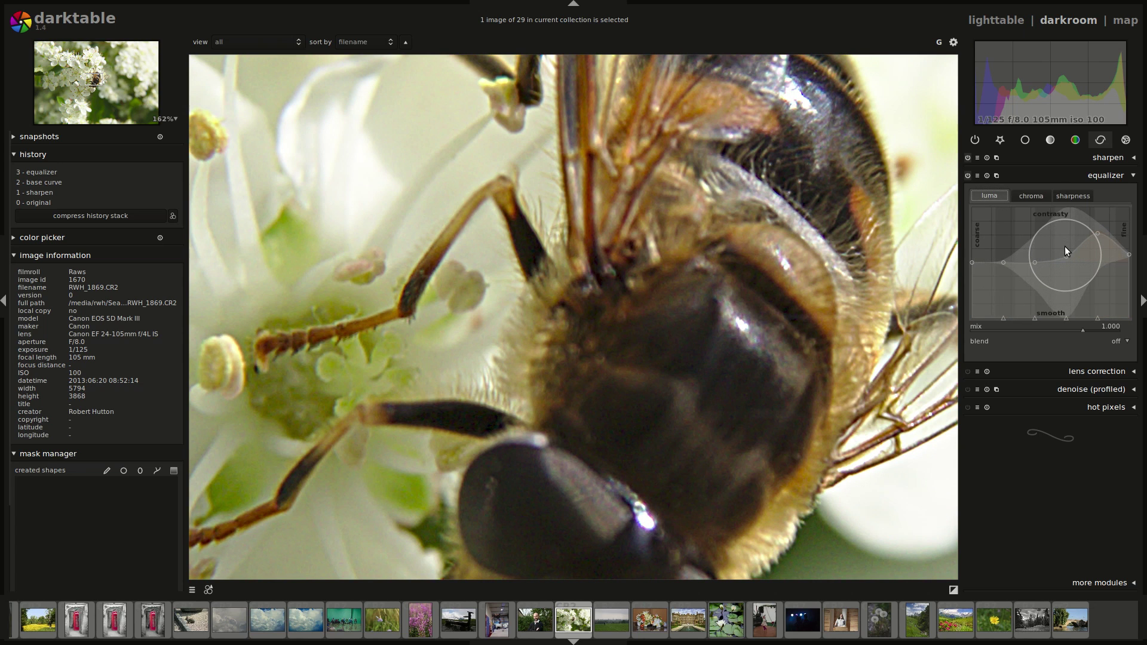
pyautogui.scroll(-3, 1064, 246)
pyautogui.moveTo(1064, 246)
pyautogui.mouseDown()
pyautogui.moveTo(1063, 196)
pyautogui.moveTo(1069, 226)
pyautogui.moveTo(1071, 206)
pyautogui.mouseUp()
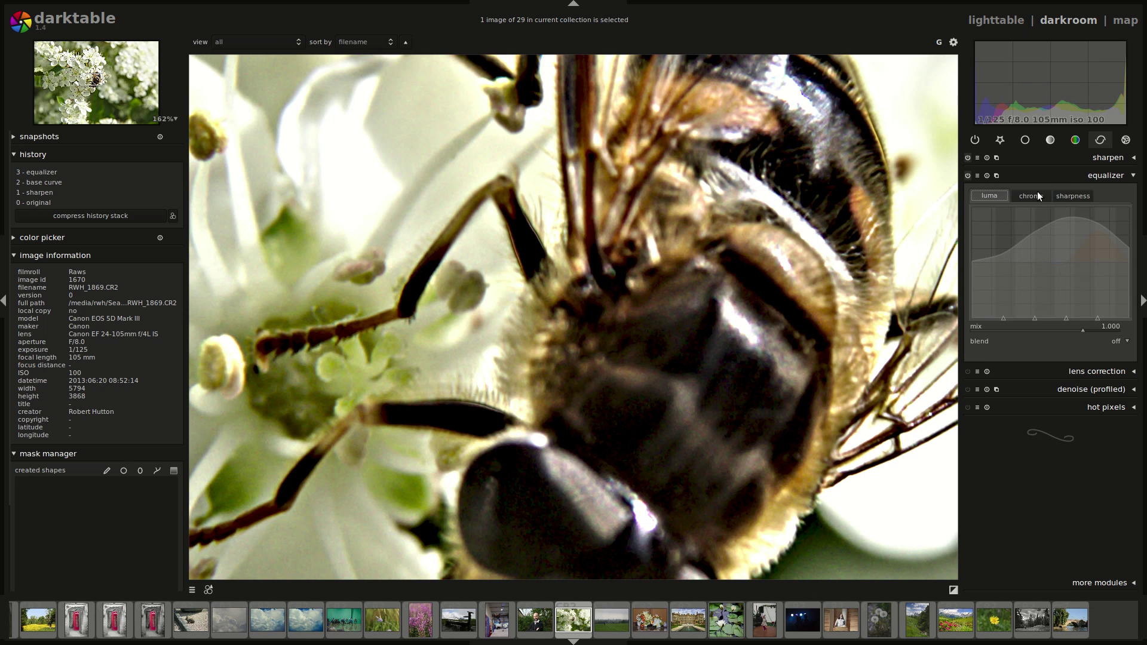
# Reshape the sharpness curve with a mid-range peak, then ease it slightly back down
pyautogui.click(1073, 197)
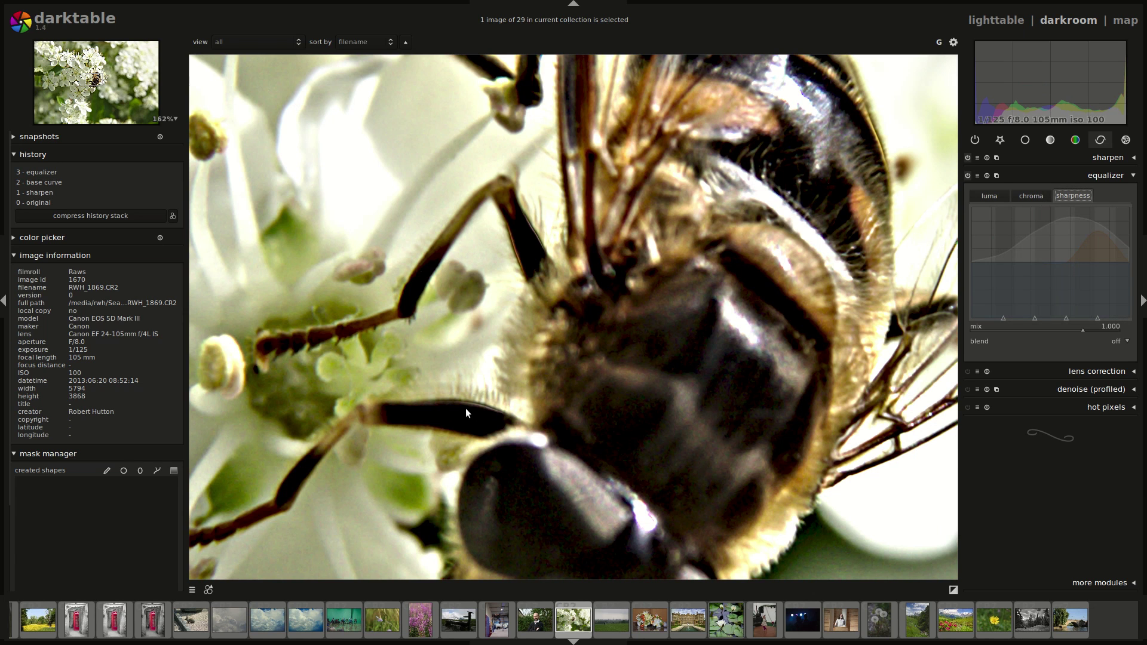
pyautogui.scroll(3, 464, 409)
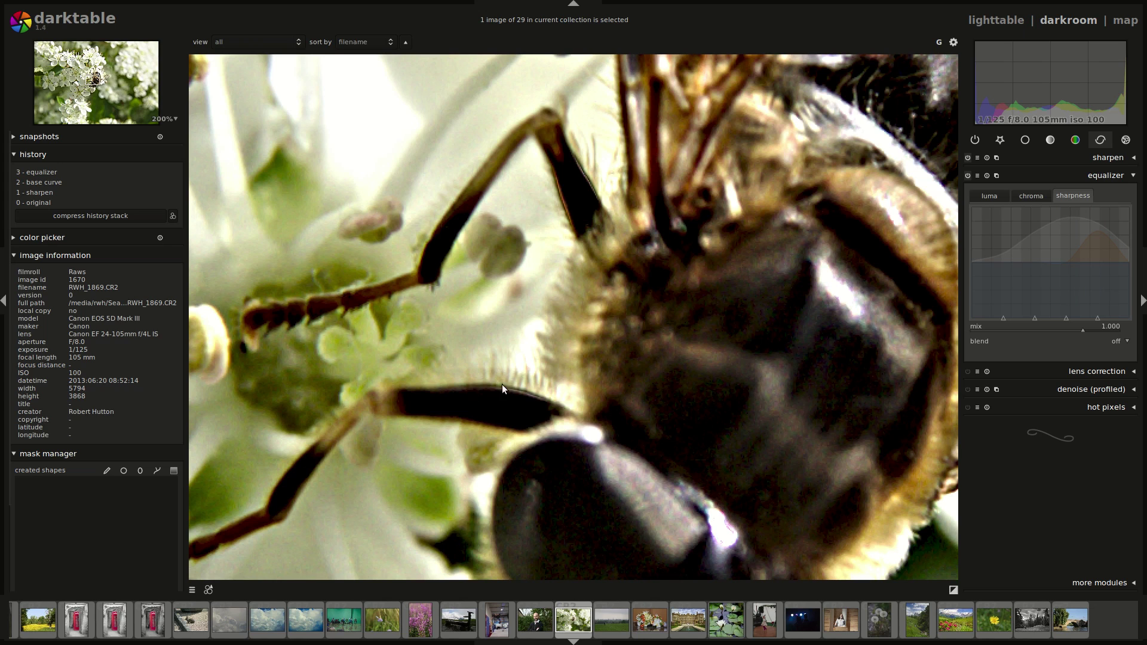
pyautogui.scroll(-2, 1074, 266)
pyautogui.scroll(-2, 1077, 272)
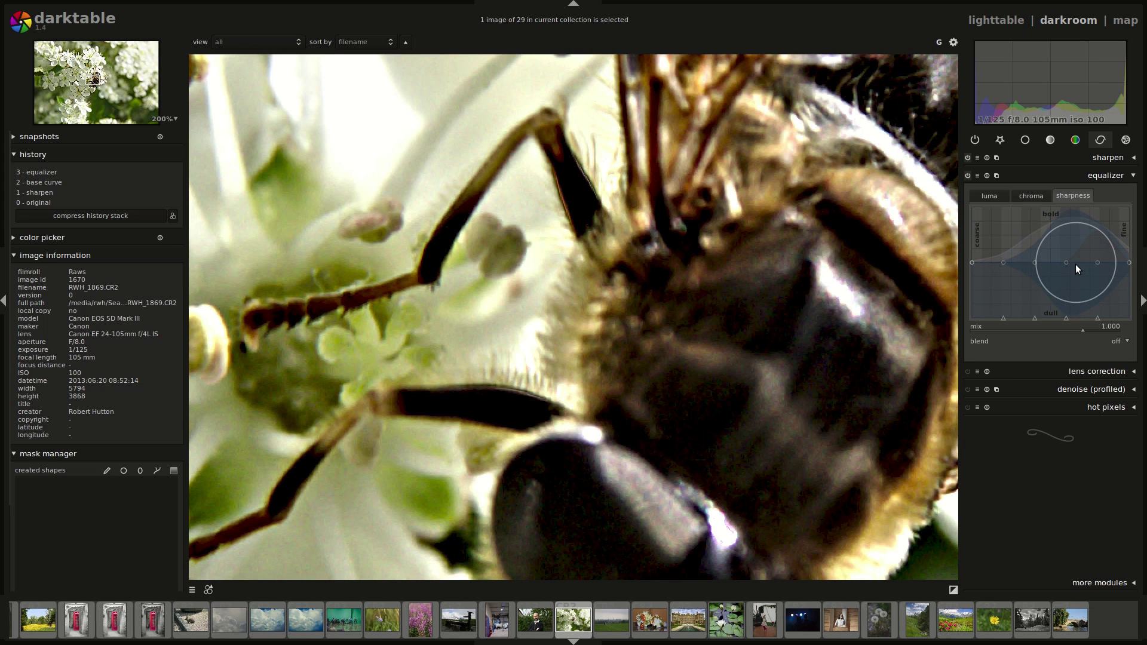
pyautogui.moveTo(1074, 270); pyautogui.dragTo(1074, 280)
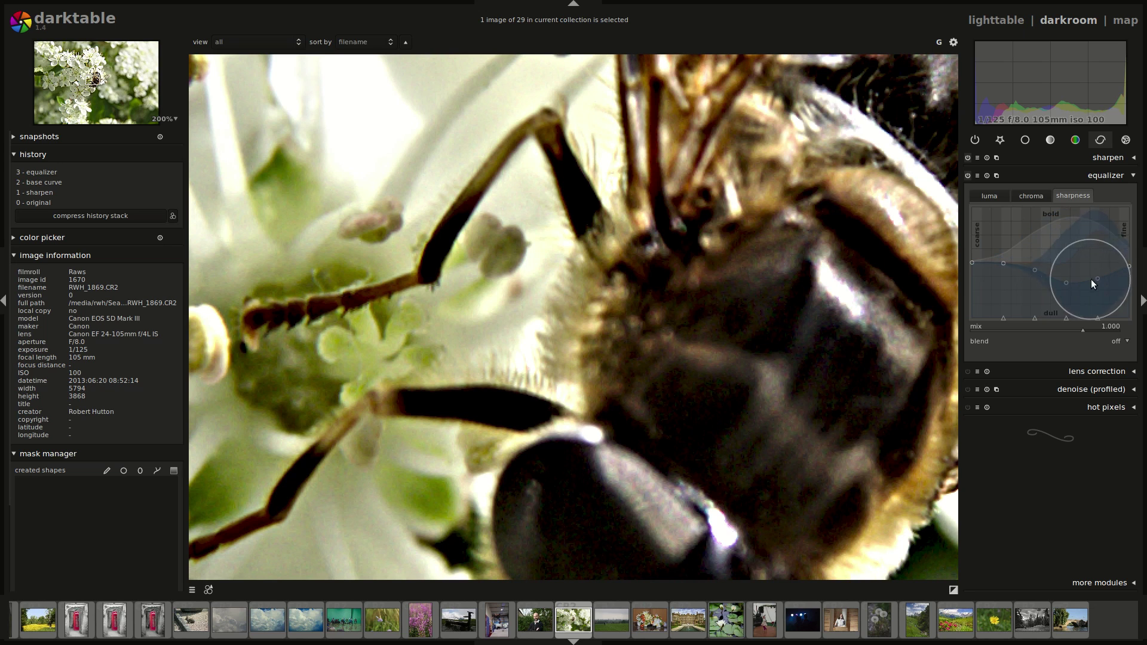
pyautogui.moveTo(1077, 275); pyautogui.dragTo(1071, 185)
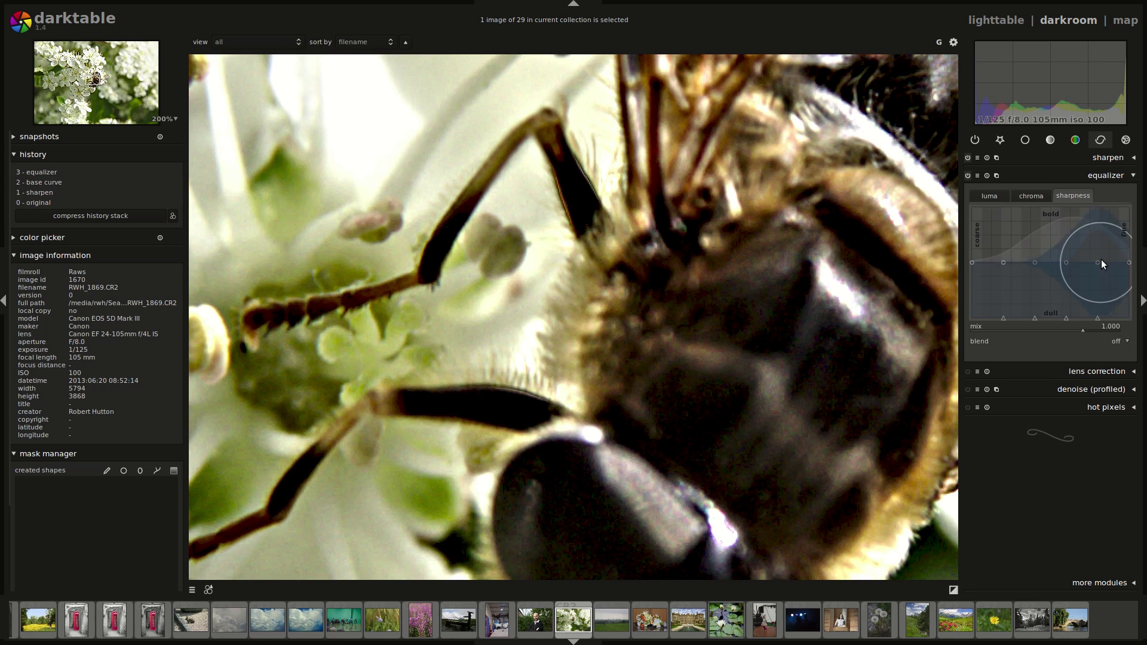
pyautogui.moveTo(1077, 266); pyautogui.dragTo(1080, 284)
pyautogui.scroll(4, 1069, 267)
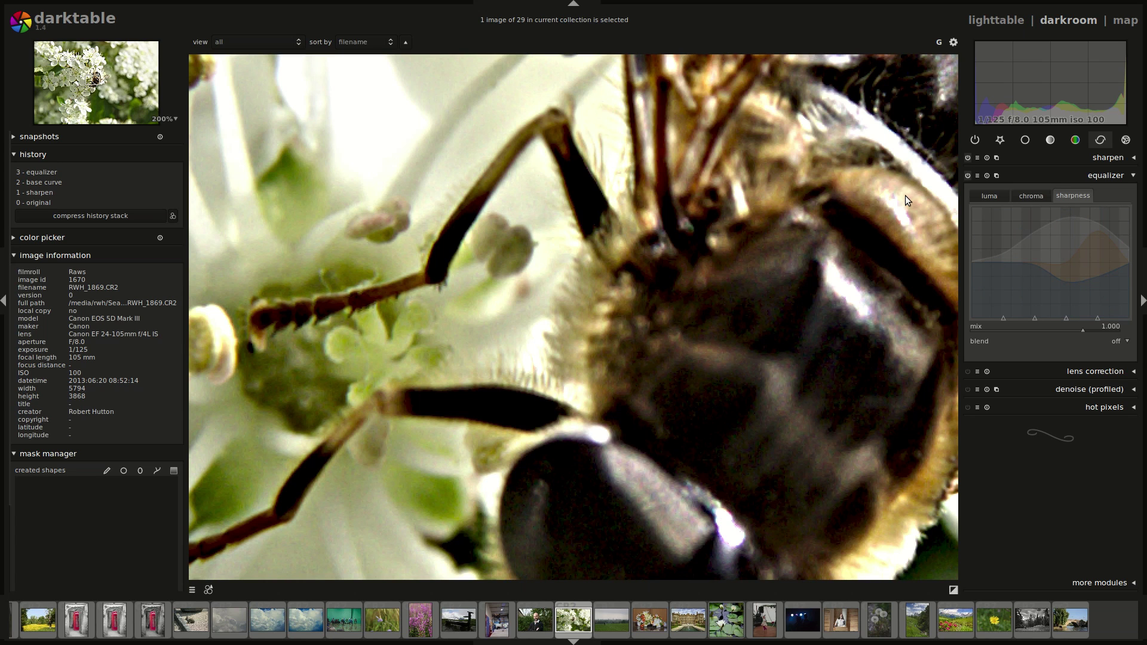
# Open the water-spout photo at 100% and raise its equalizer luma curve toward the fine end
pyautogui.click(1006, 20)
pyautogui.doubleClick(577, 286)
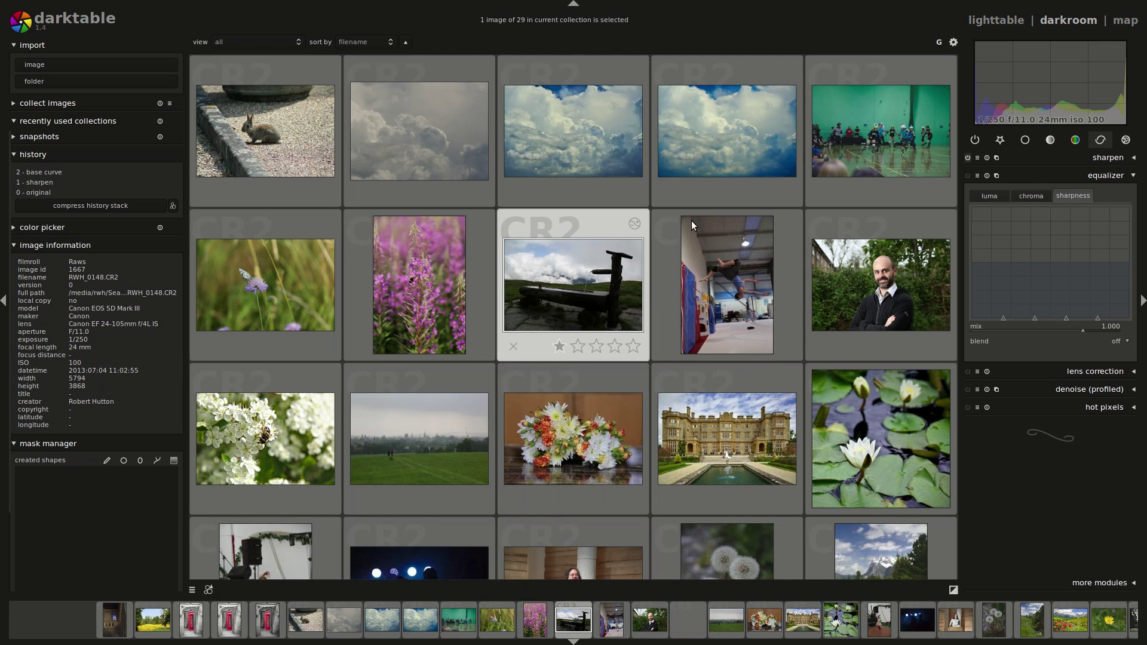
pyautogui.middleClick(753, 230)
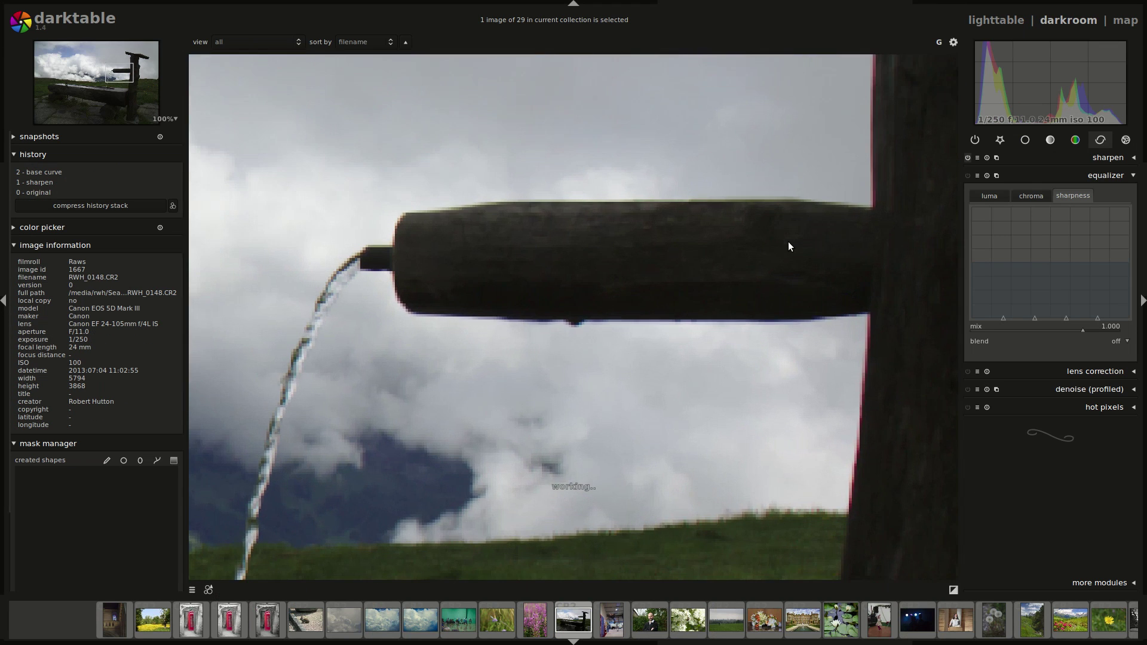
pyautogui.moveTo(801, 199); pyautogui.dragTo(780, 248)
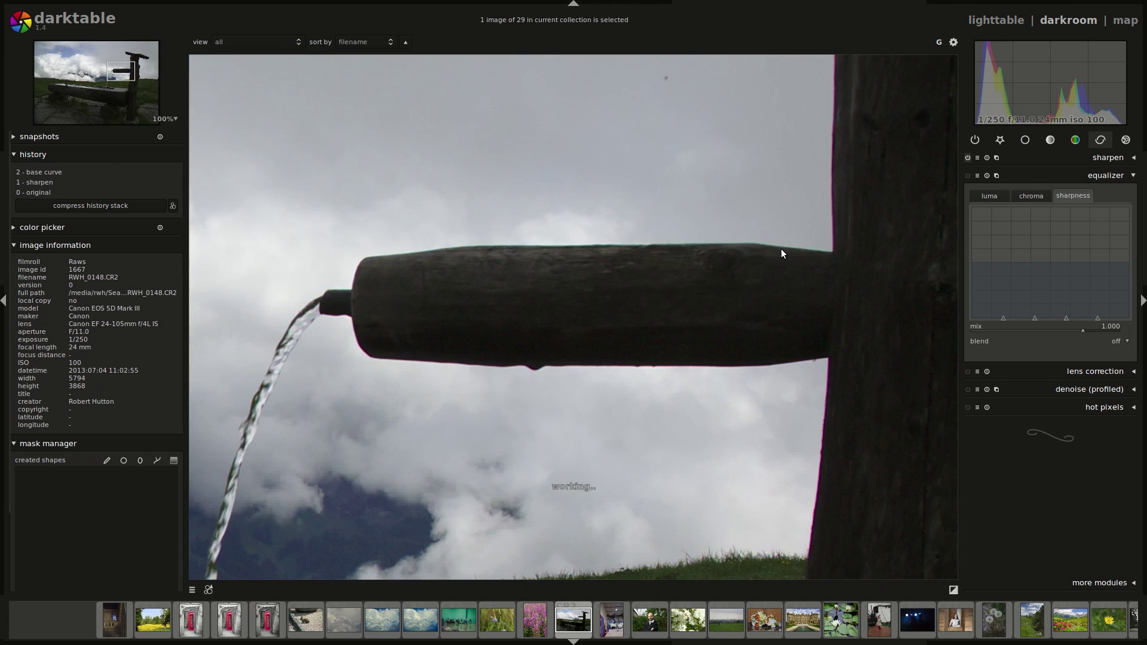
pyautogui.click(998, 195)
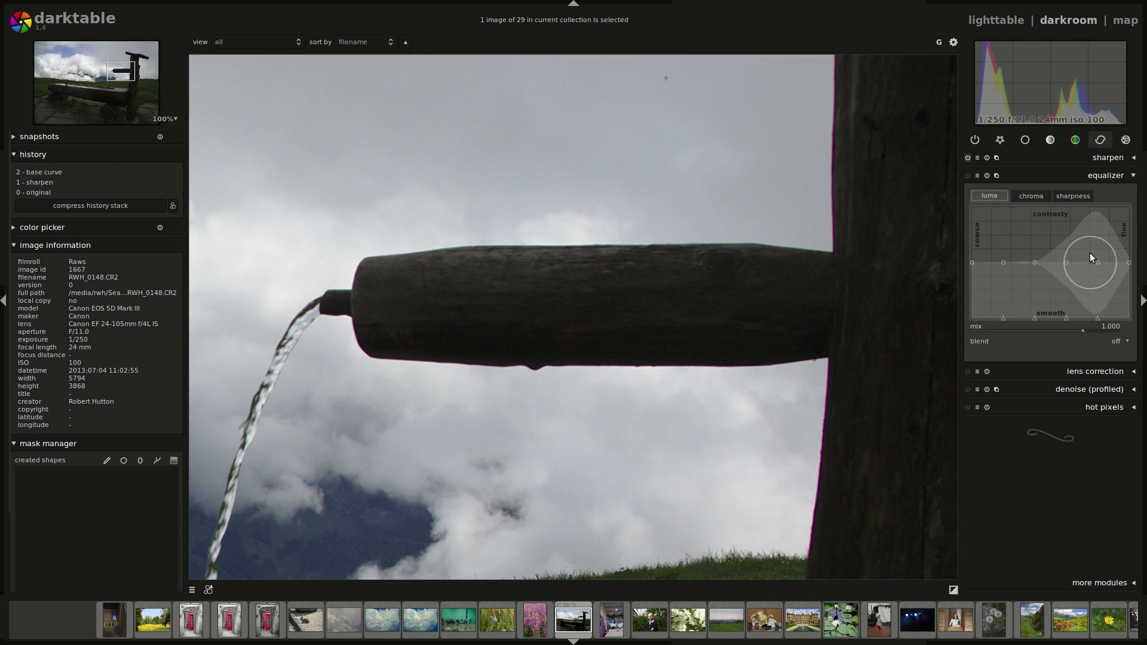
pyautogui.moveTo(1090, 253); pyautogui.dragTo(1090, 211)
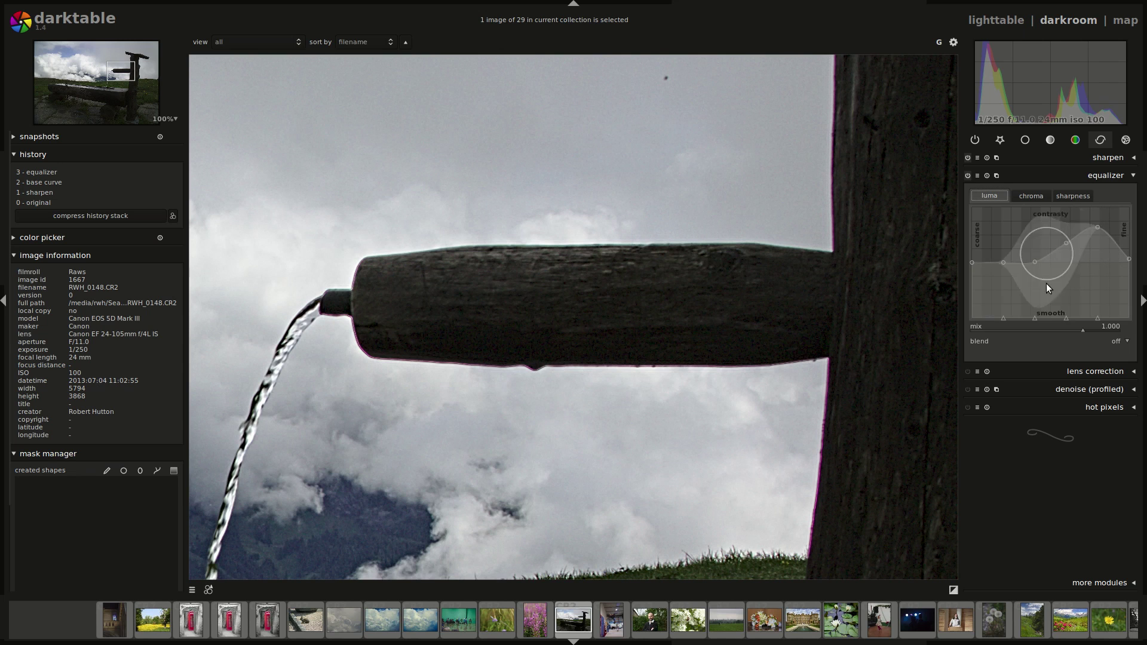
# Reshape the sharpness curve, pulling fine scales down and then lifting it into a bulge
pyautogui.click(1073, 195)
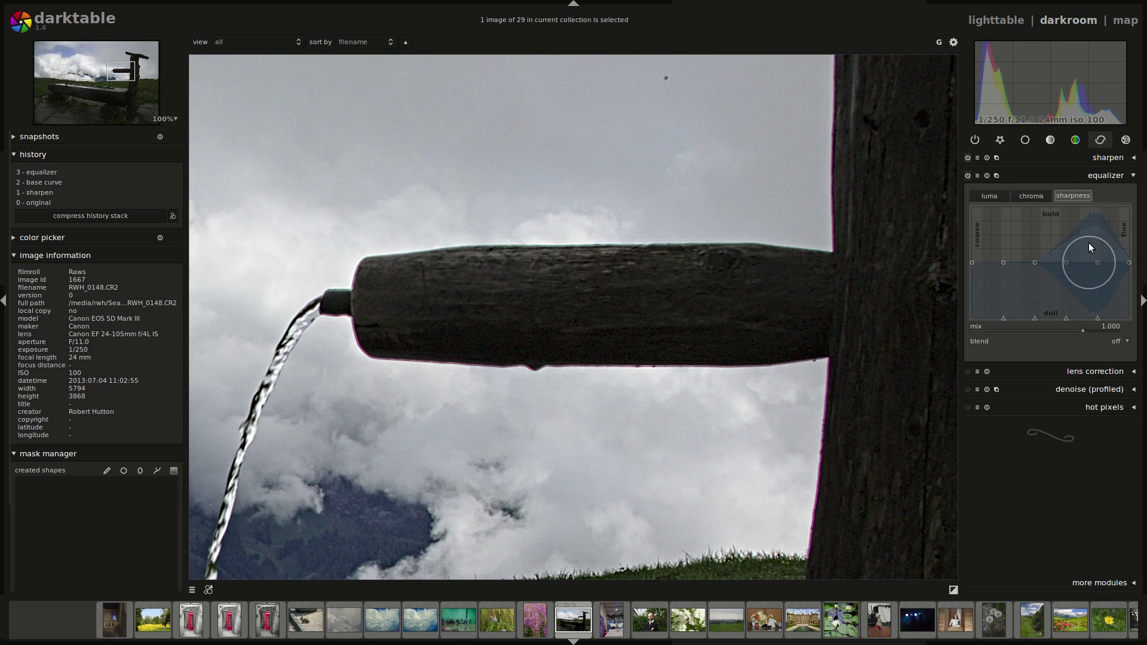
pyautogui.scroll(-5, 1088, 244)
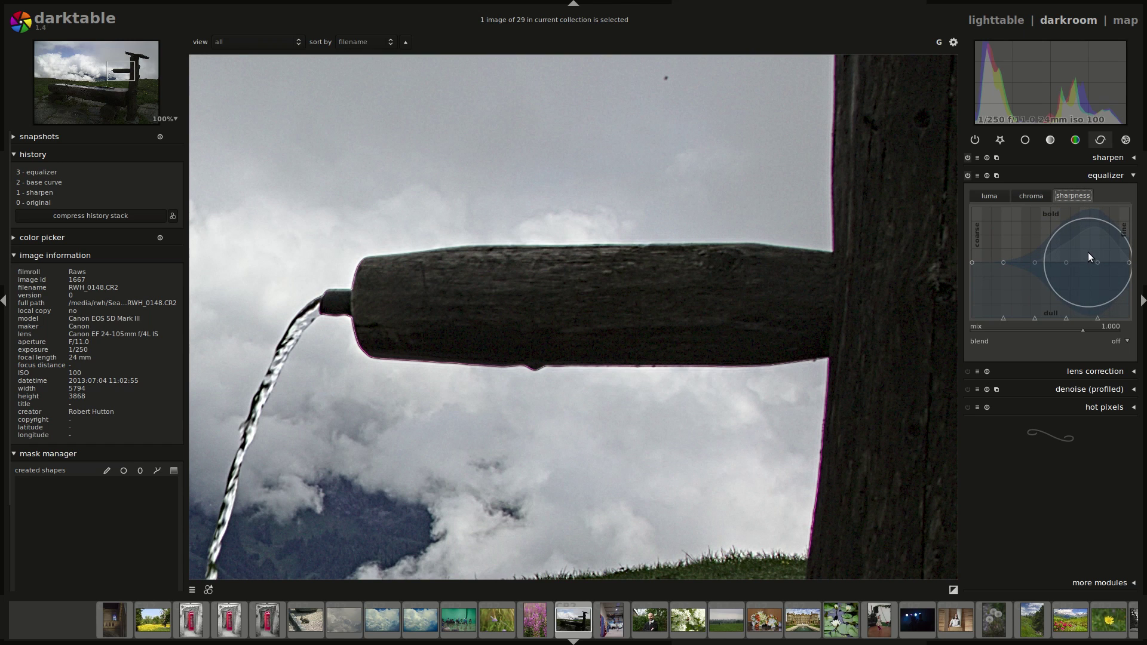
pyautogui.moveTo(1088, 252); pyautogui.dragTo(1106, 356)
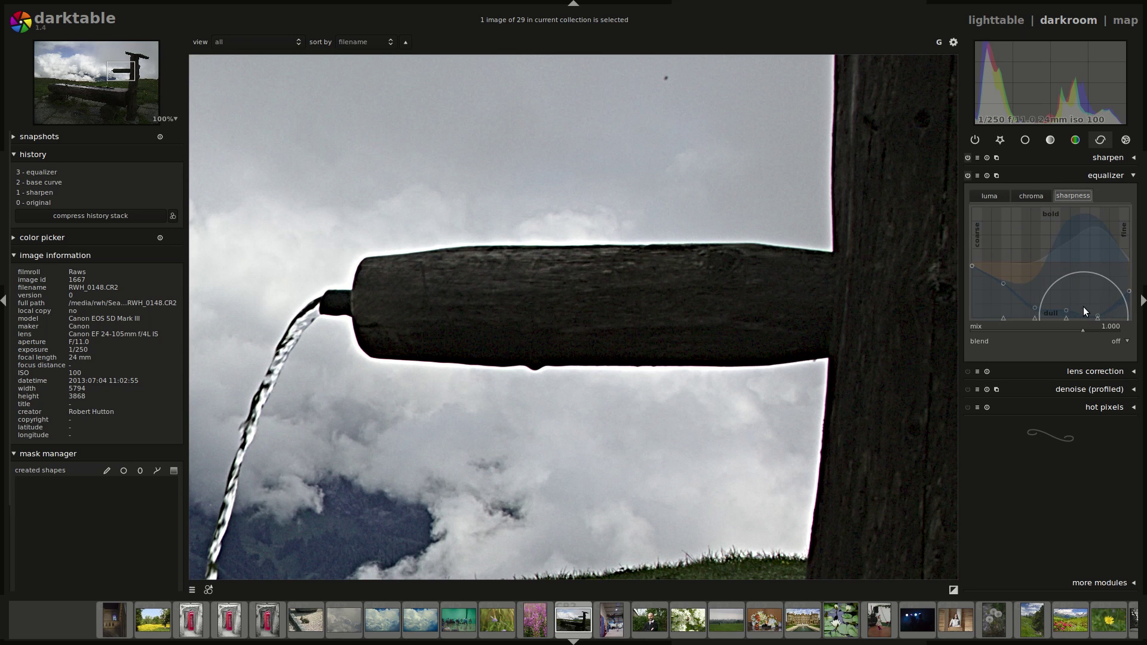
pyautogui.moveTo(1084, 307); pyautogui.dragTo(1085, 323)
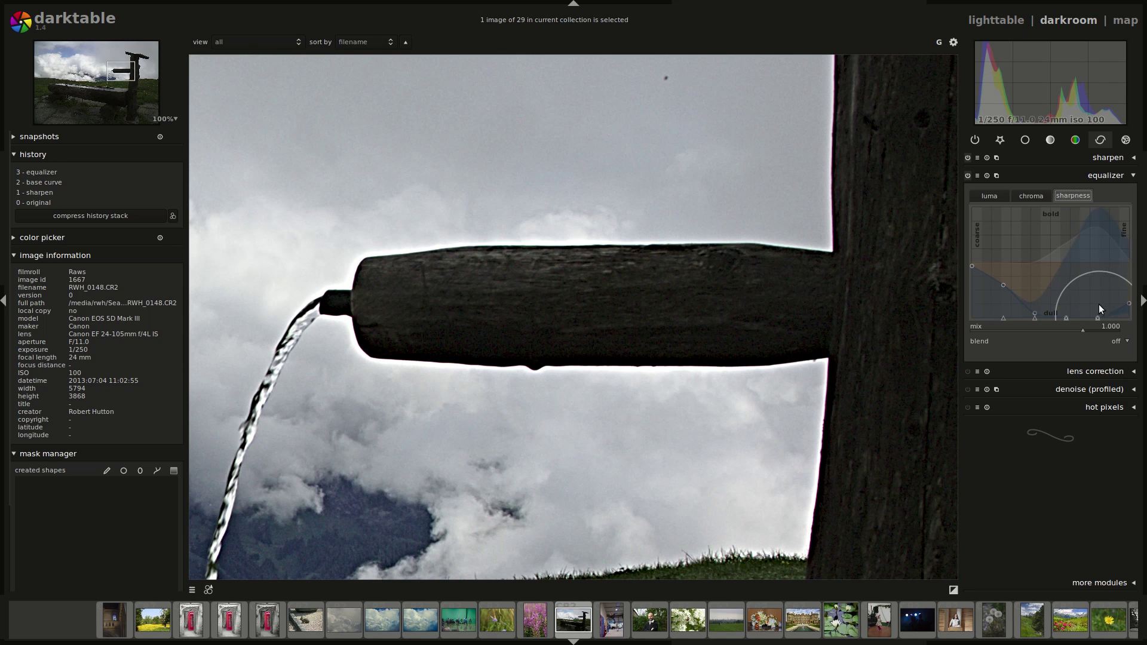
pyautogui.moveTo(1099, 302)
pyautogui.mouseDown()
pyautogui.moveTo(1084, 224)
pyautogui.moveTo(1061, 257)
pyautogui.moveTo(1077, 277)
pyautogui.moveTo(1080, 238)
pyautogui.mouseUp()
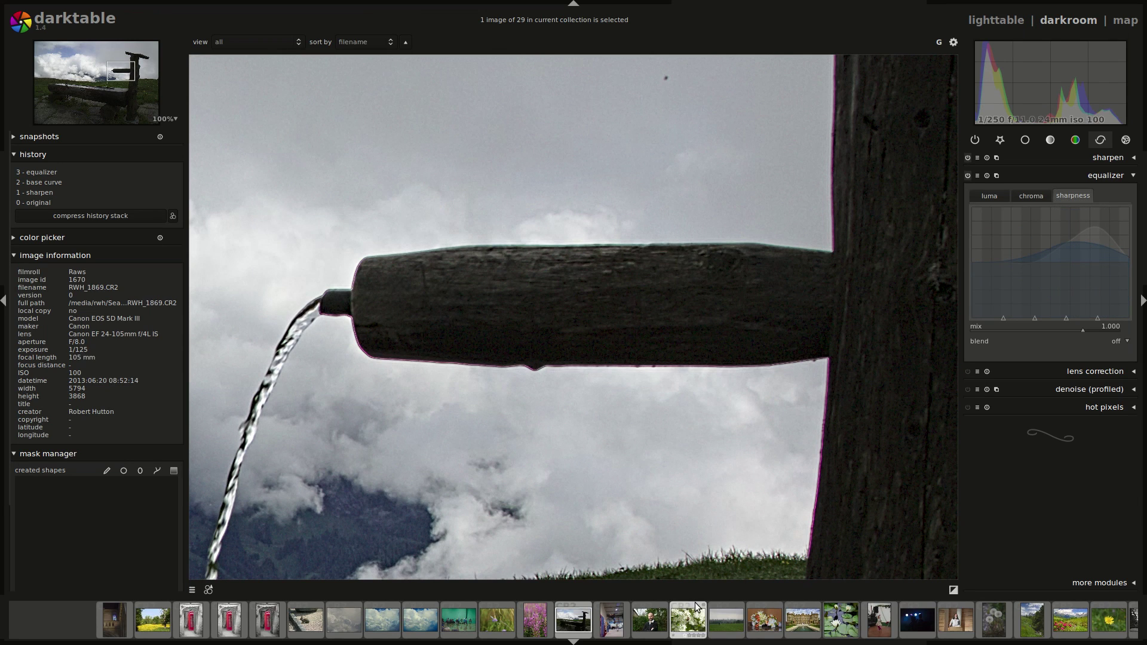
pyautogui.click(688, 620)
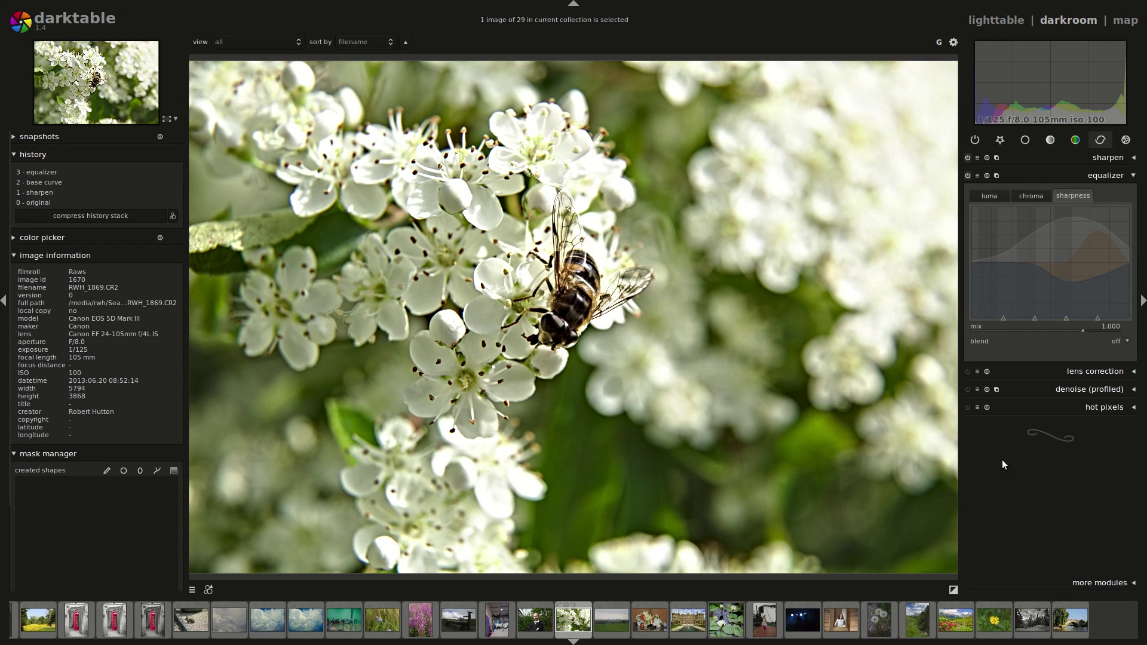
pyautogui.click(986, 175)
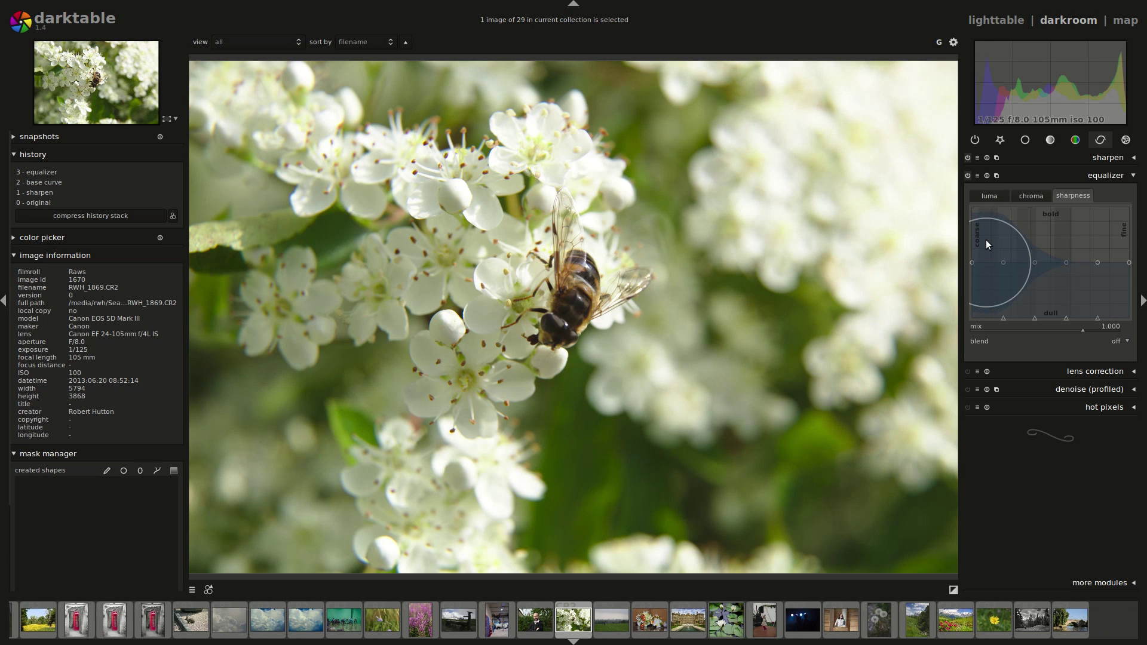
pyautogui.middleClick(585, 456)
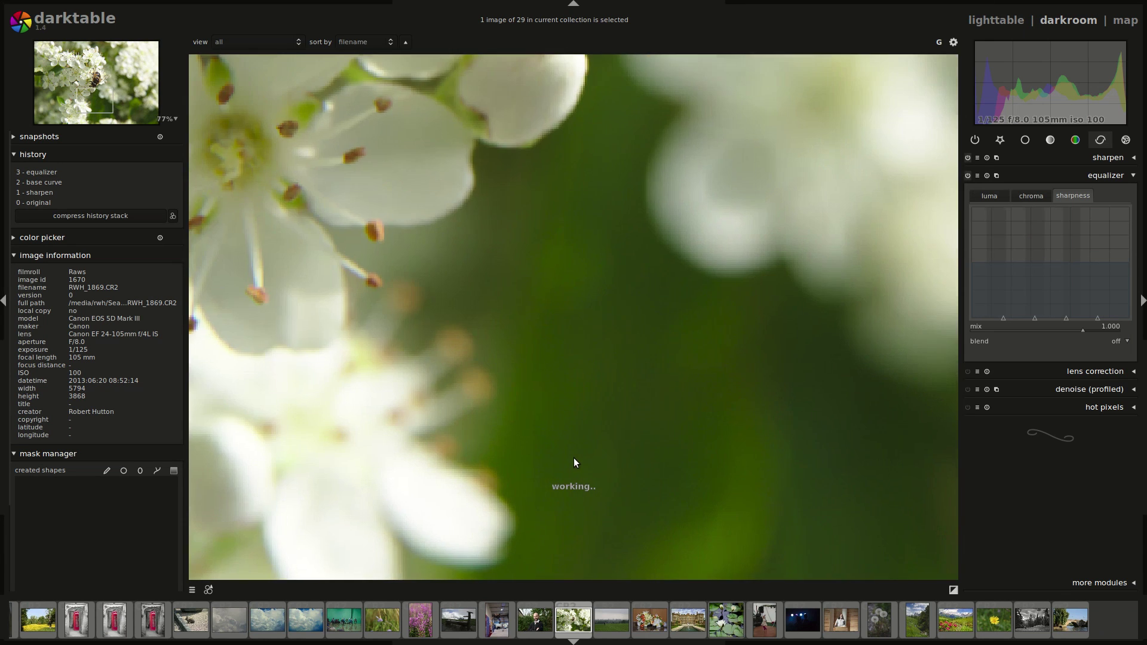
pyautogui.scroll(2, 631, 382)
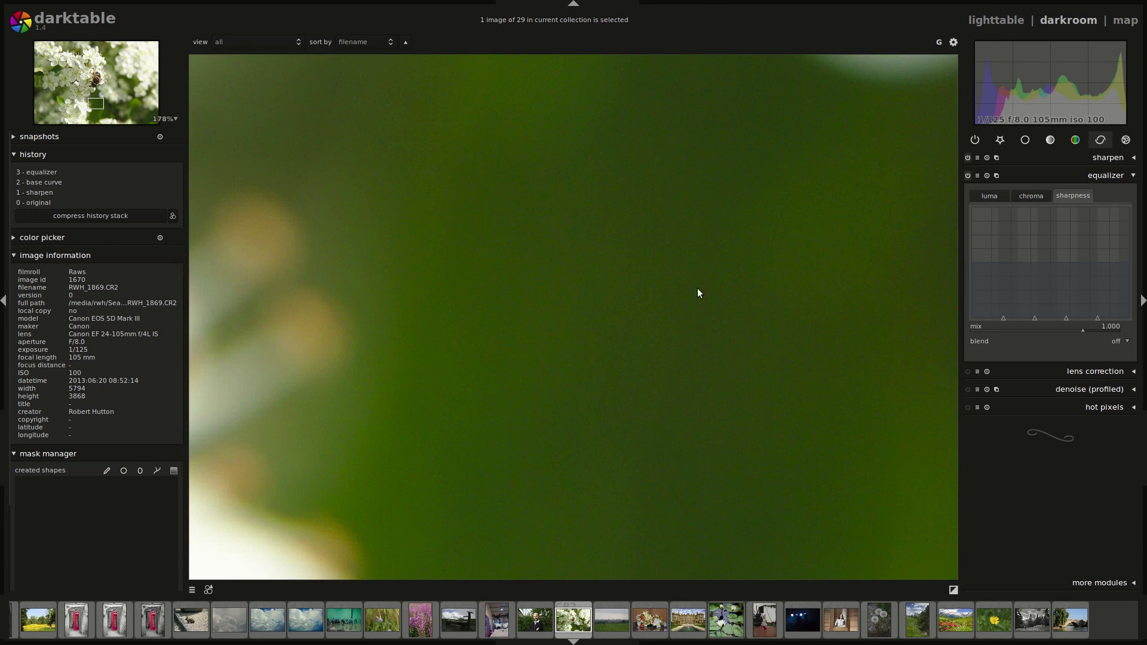
pyautogui.click(997, 194)
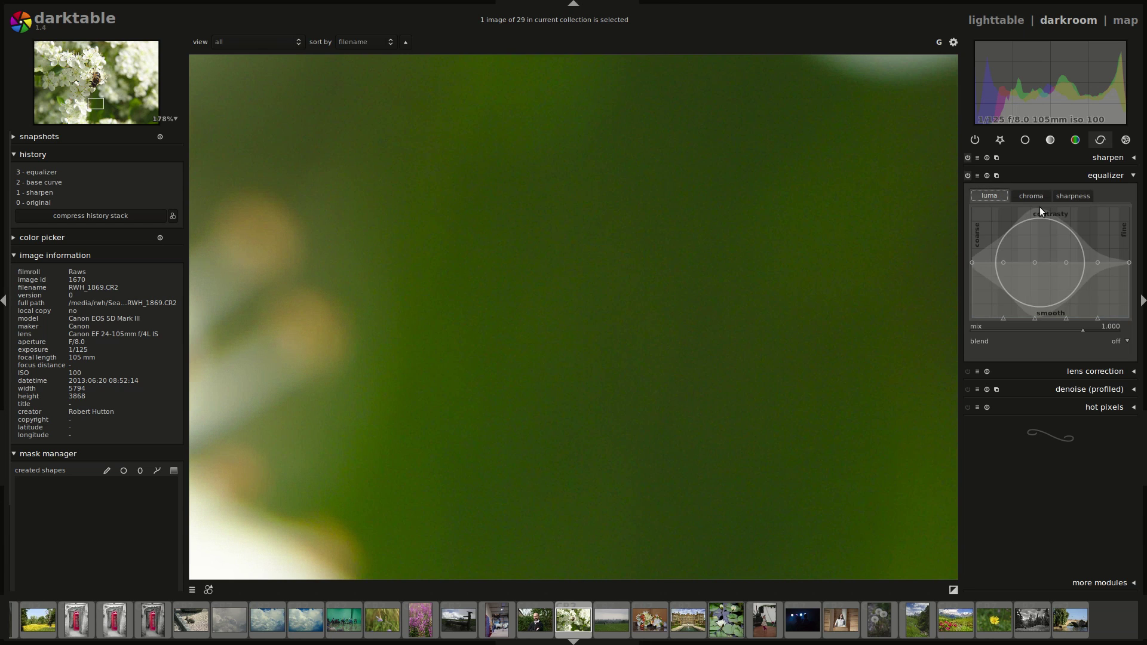
pyautogui.moveTo(1105, 256); pyautogui.dragTo(1119, 313)
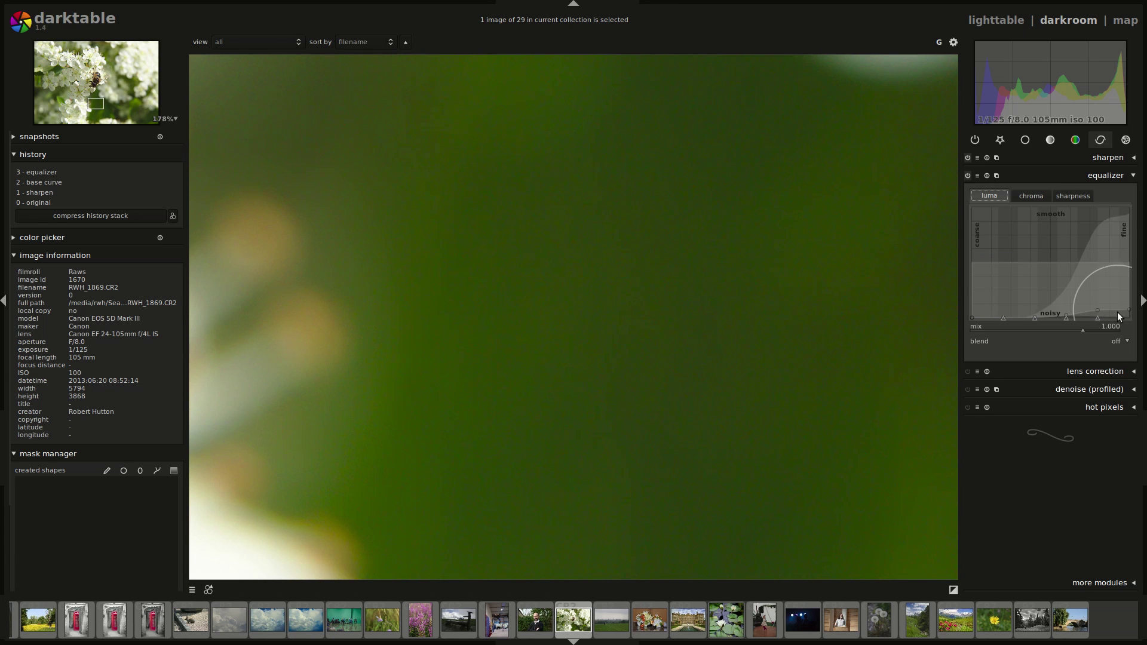
pyautogui.scroll(1, 735, 359)
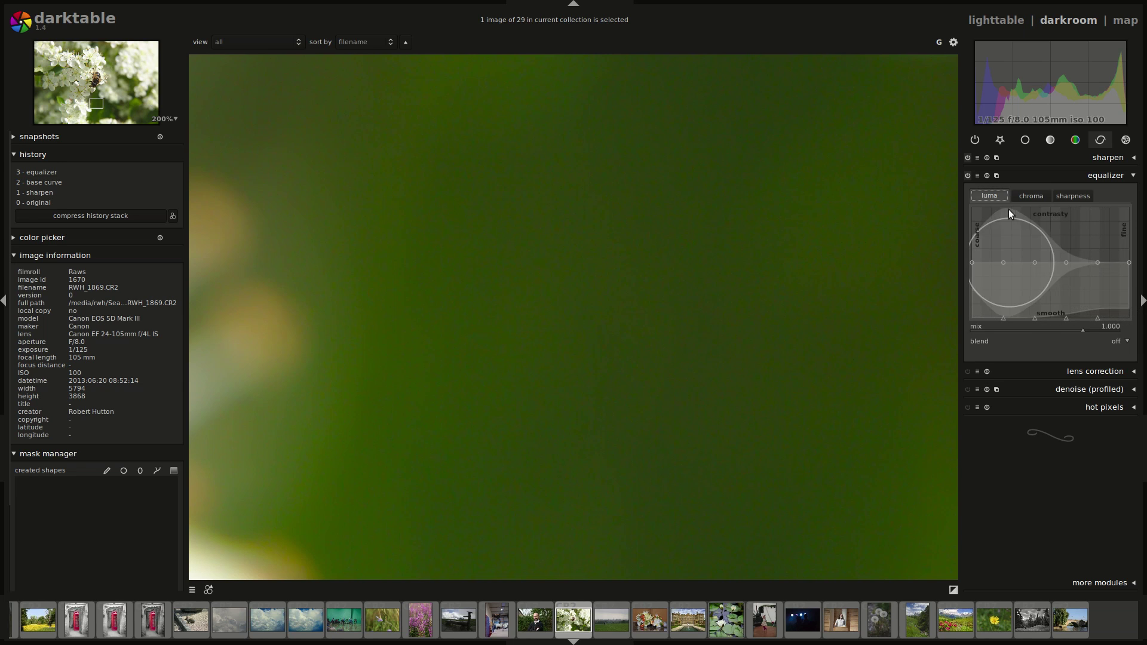
# Try the denoise (strong), another preset and chroma denoise presets, then load the roller-derby photo
pyautogui.click(978, 177)
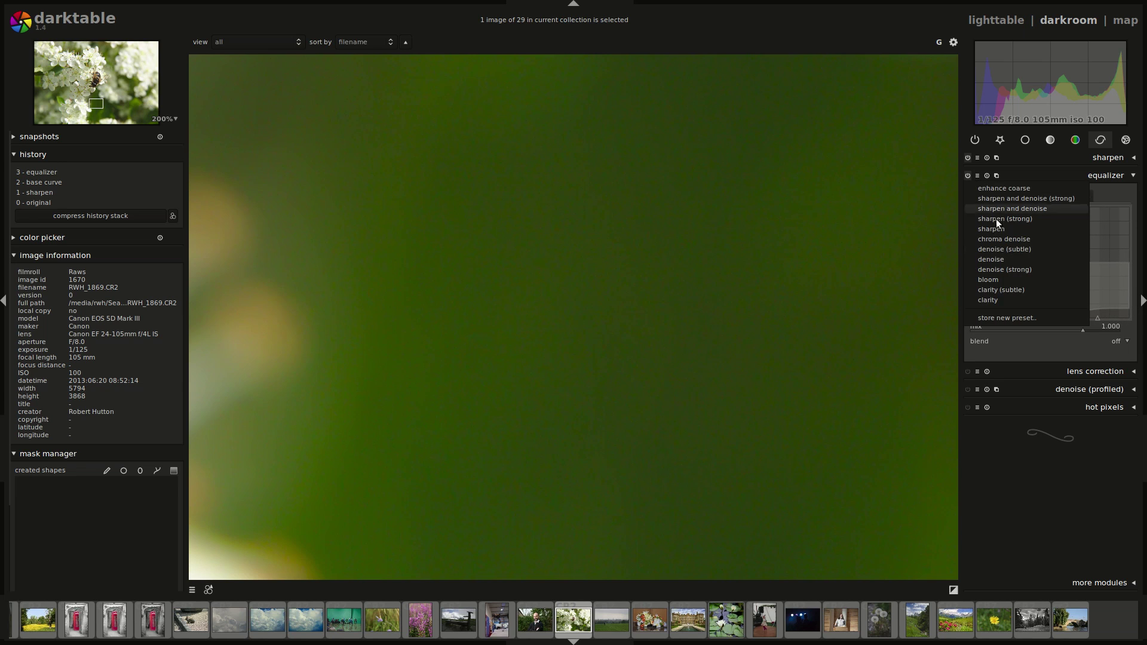
pyautogui.click(1024, 266)
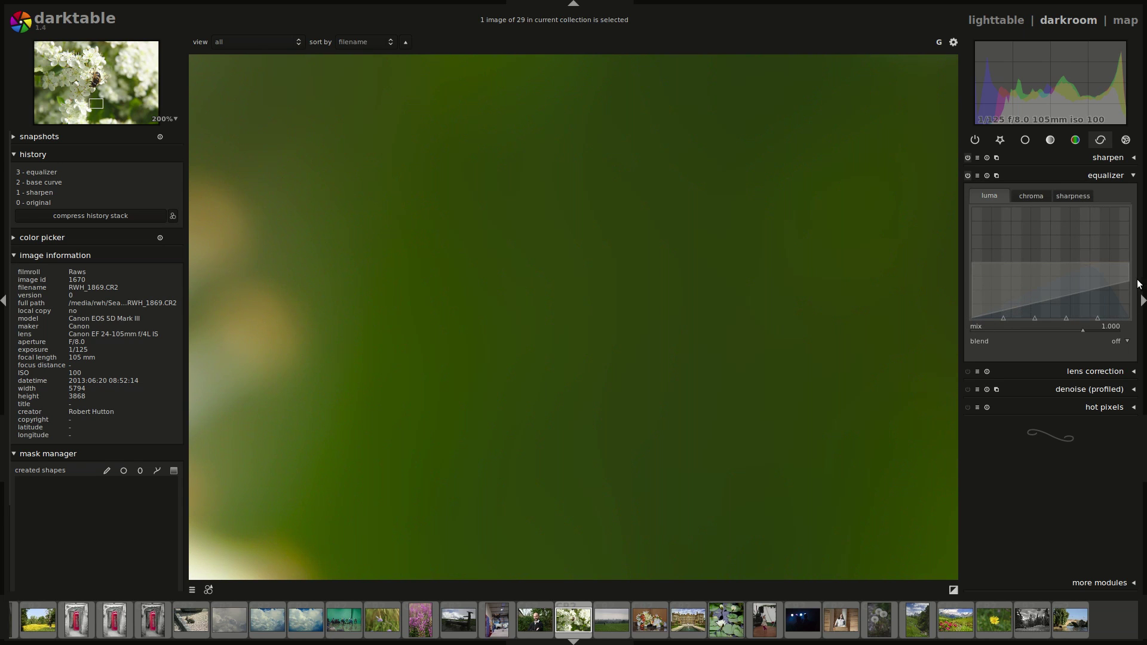
pyautogui.click(976, 175)
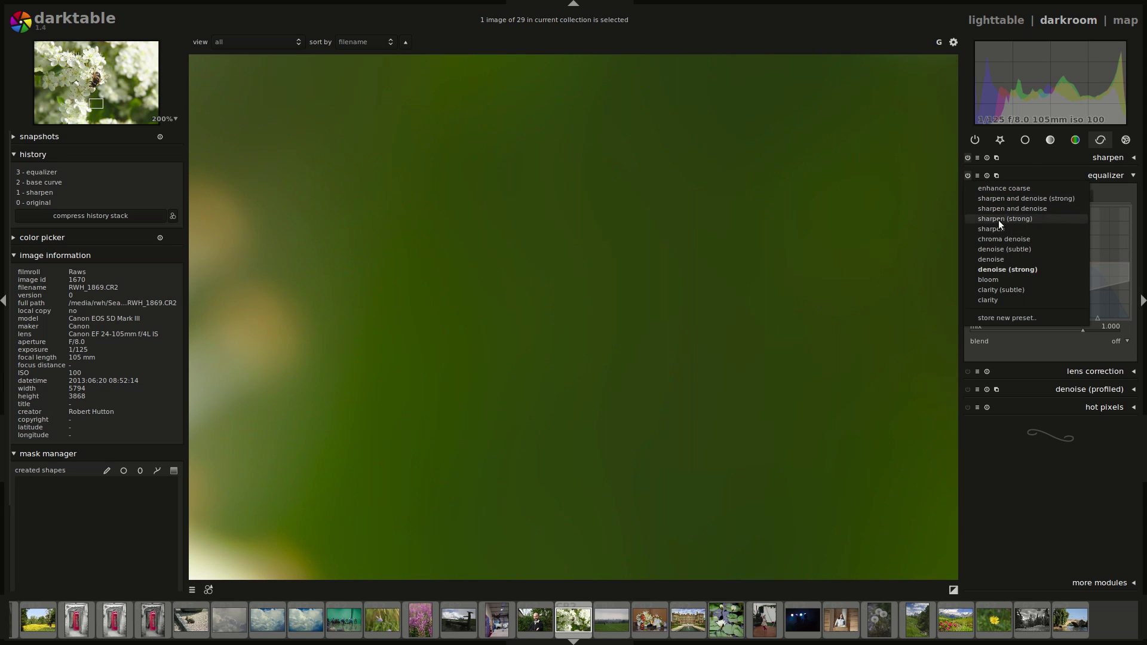
pyautogui.click(1009, 258)
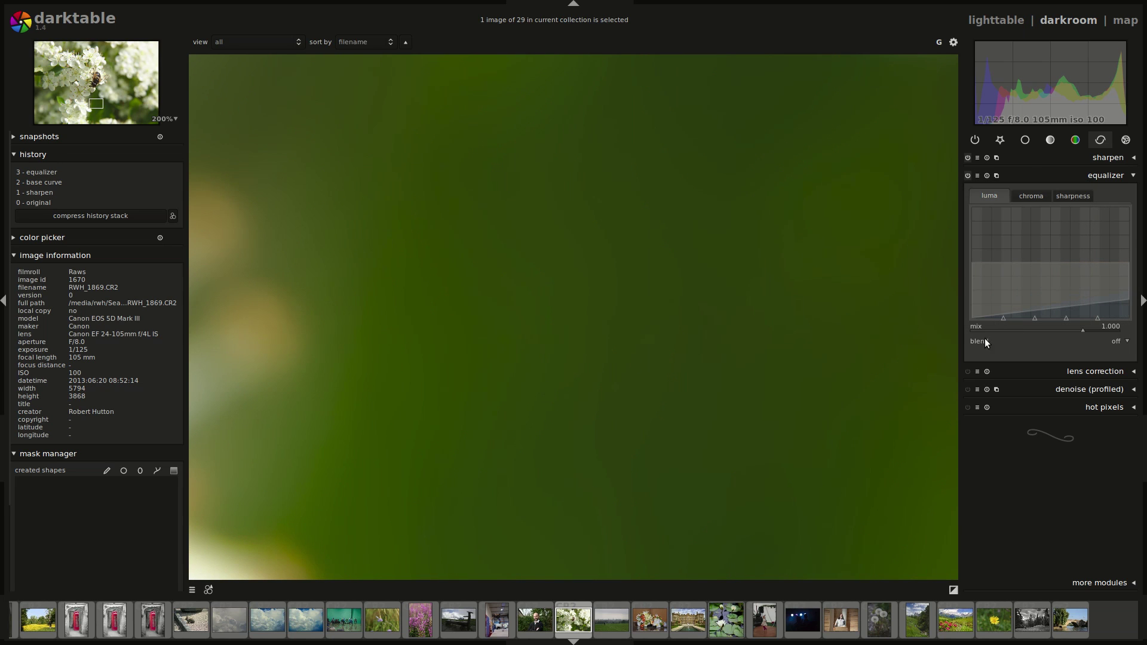
pyautogui.click(977, 175)
pyautogui.click(1004, 239)
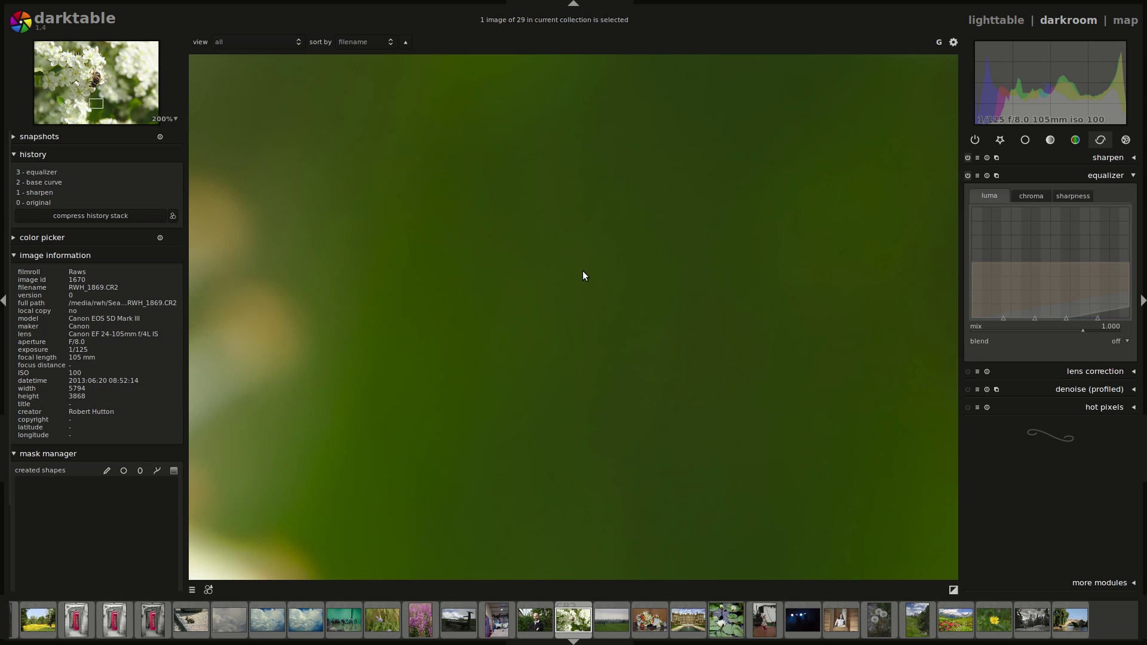
pyautogui.click(346, 621)
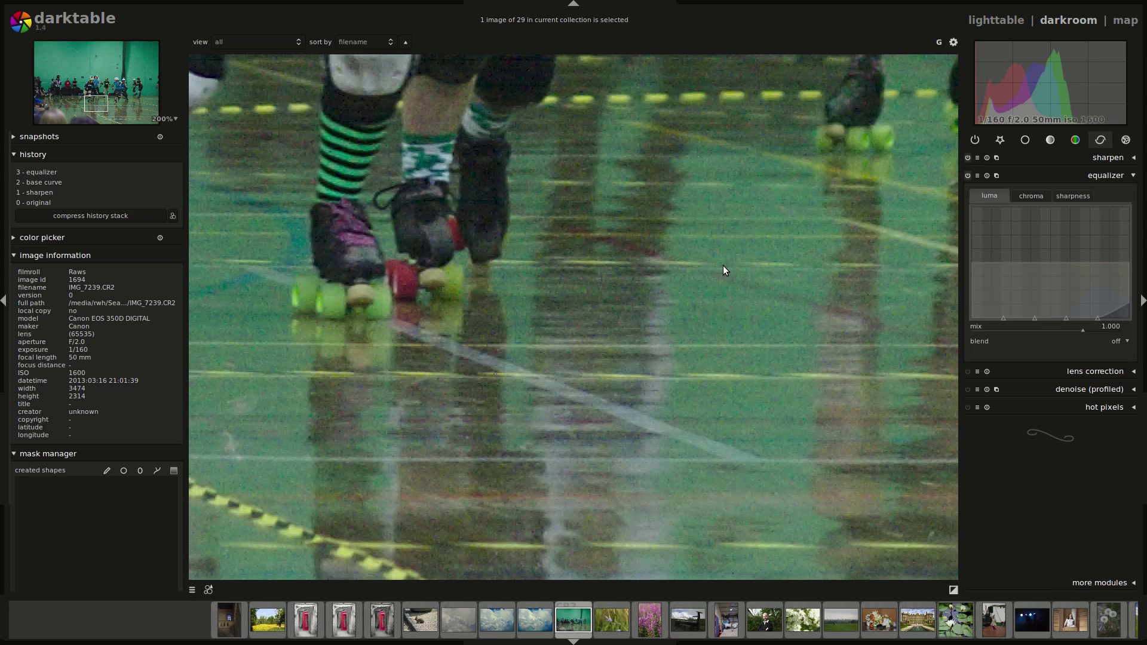
# Roll history back before the equalizer and compress the stack to discard it
pyautogui.moveTo(723, 270); pyautogui.dragTo(514, 371)
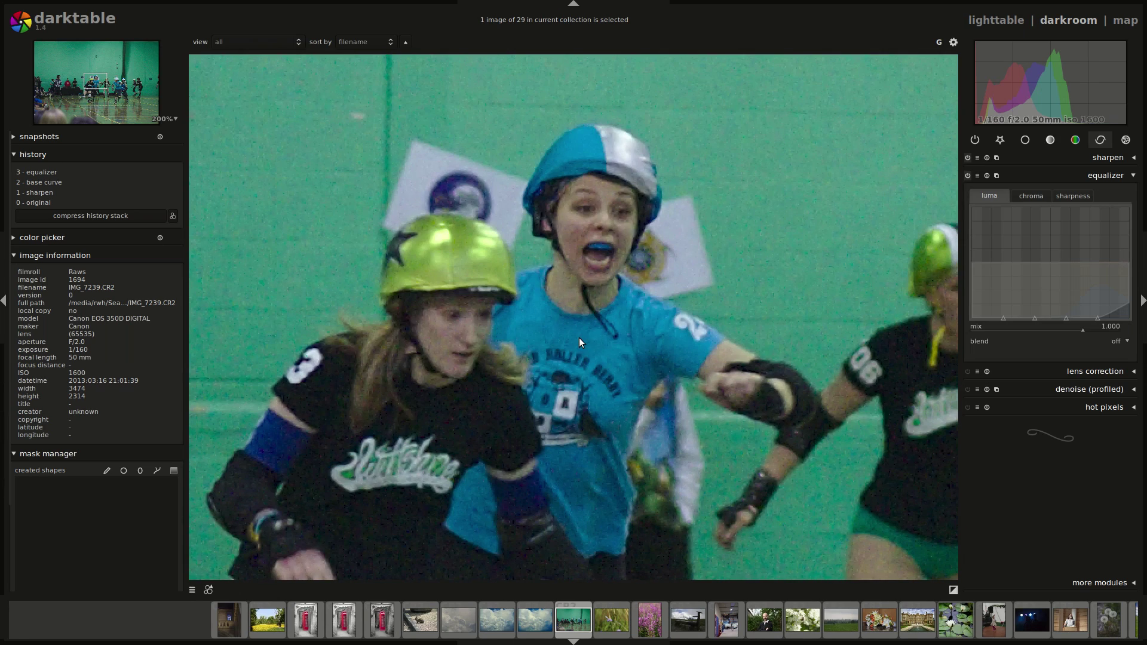
pyautogui.click(37, 183)
pyautogui.click(100, 216)
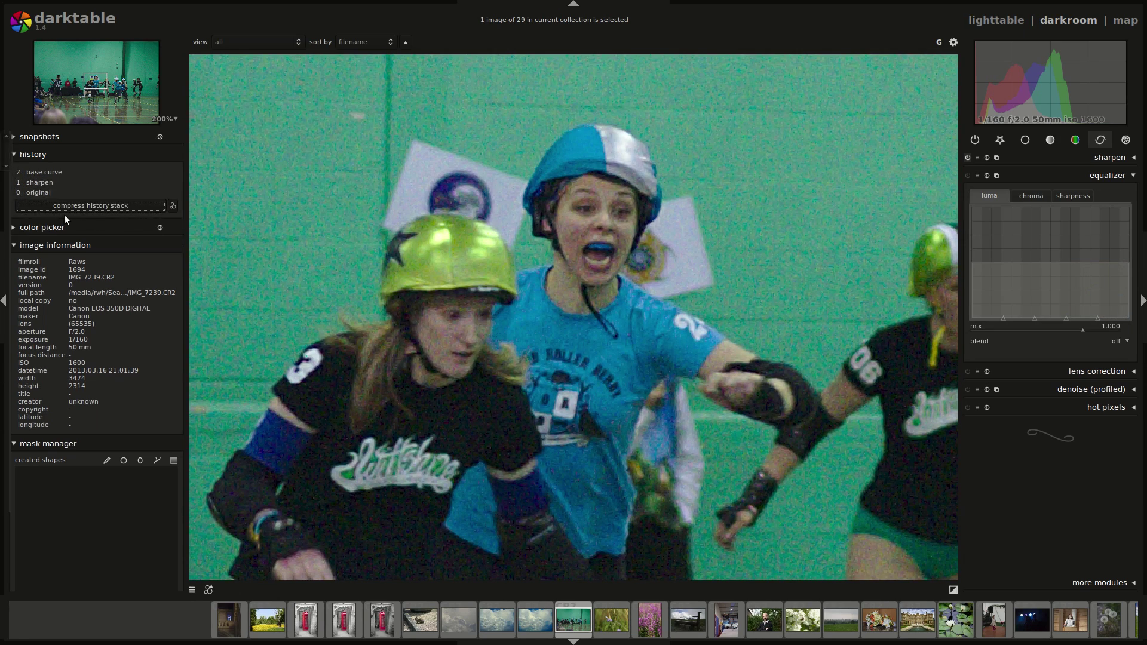
pyautogui.moveTo(804, 256); pyautogui.dragTo(716, 321)
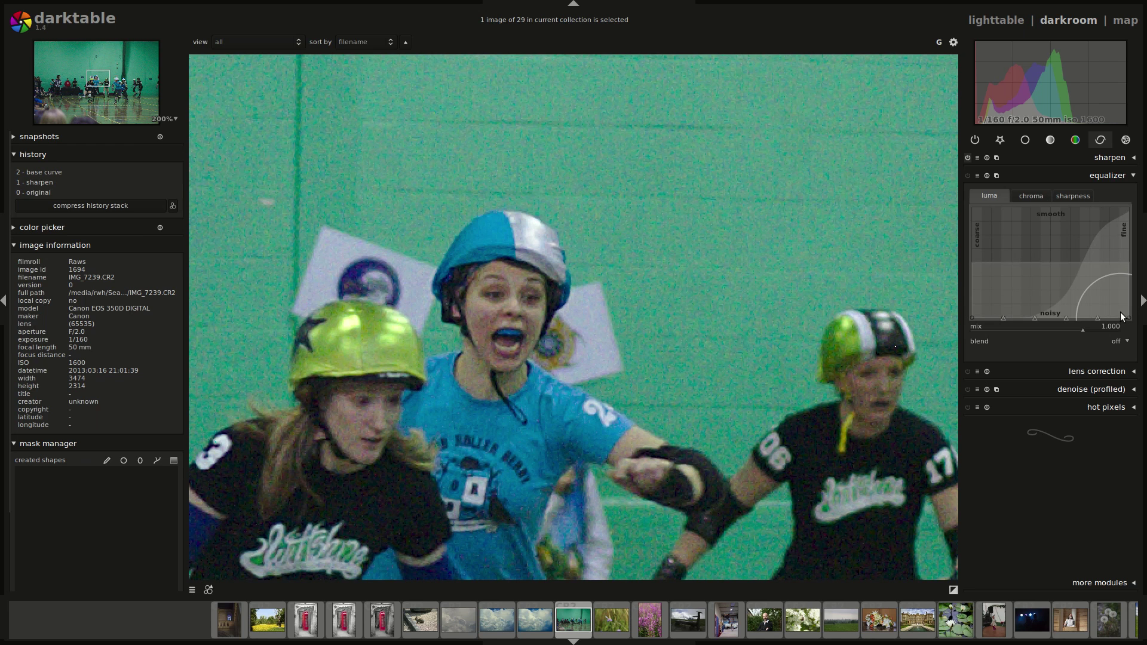
# Enable the equalizer and shape its chroma curve low at coarse and high at fine scales
pyautogui.click(1031, 195)
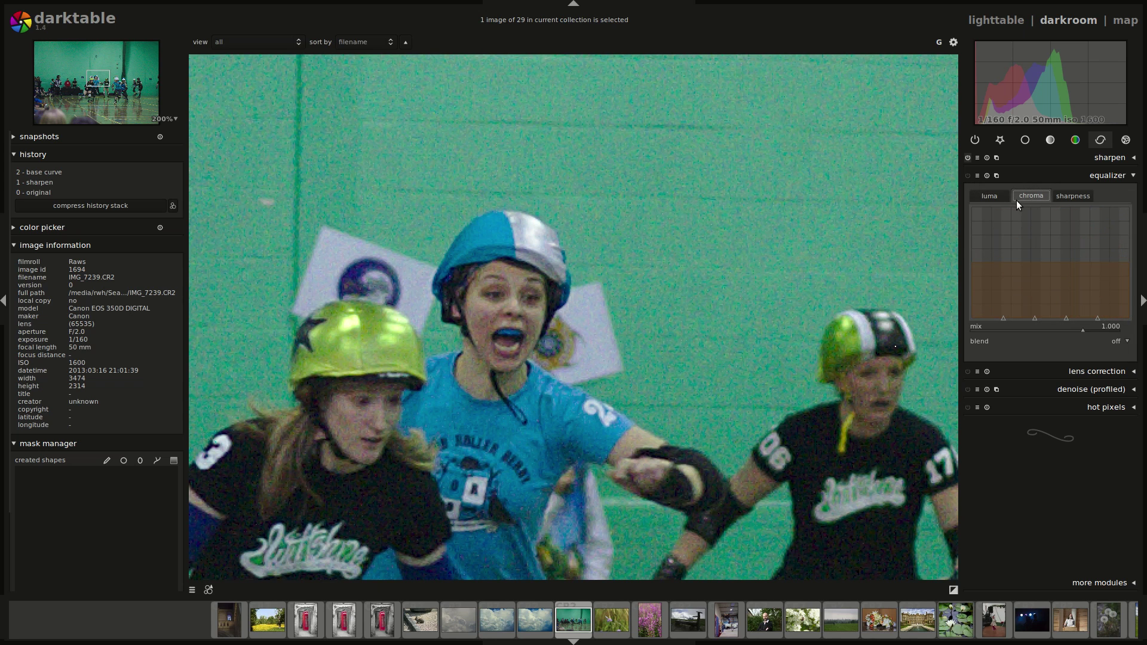
pyautogui.click(1115, 307)
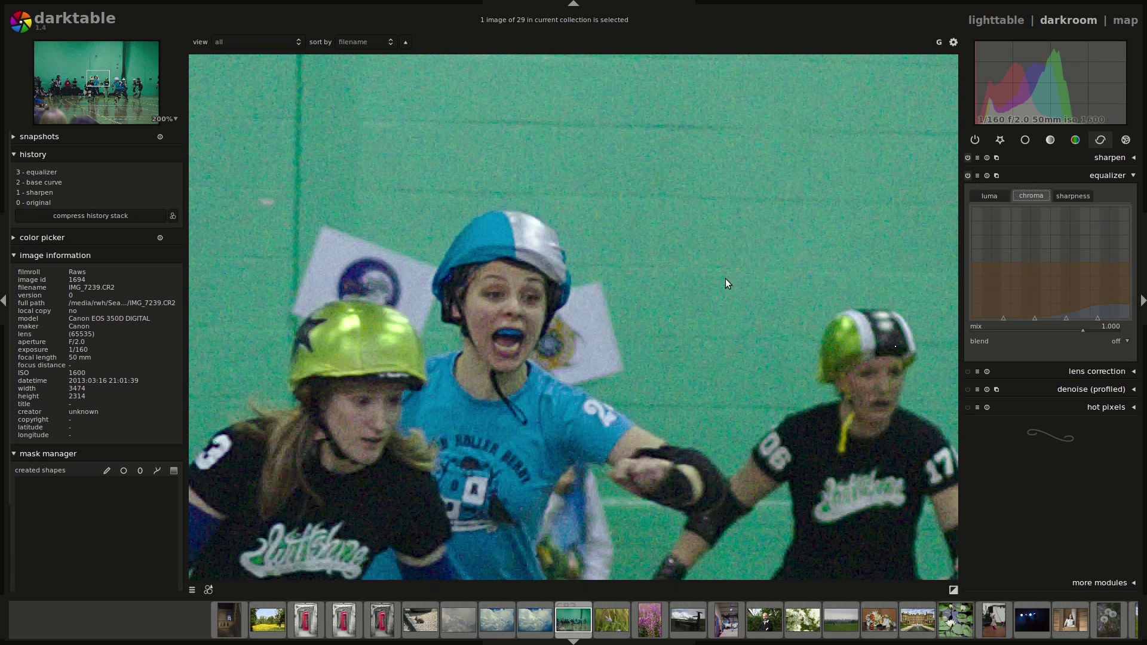
pyautogui.click(1081, 297)
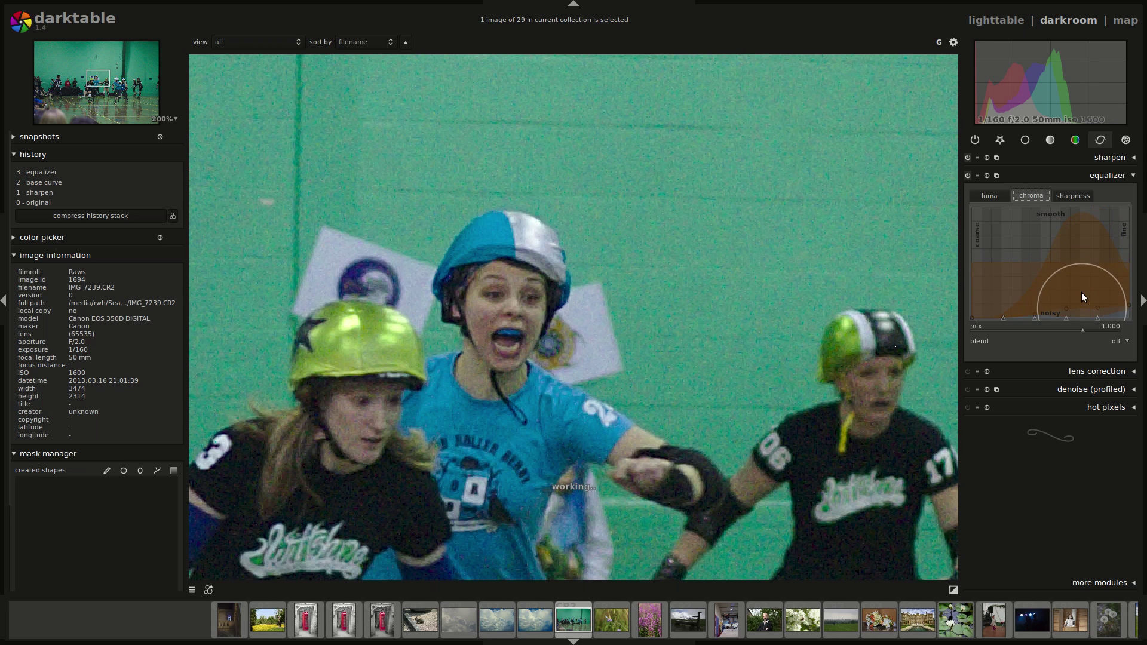
pyautogui.moveTo(1119, 297)
pyautogui.mouseDown()
pyautogui.moveTo(1133, 298)
pyautogui.moveTo(1108, 243)
pyautogui.moveTo(1077, 270)
pyautogui.moveTo(1061, 248)
pyautogui.moveTo(1036, 299)
pyautogui.moveTo(1081, 279)
pyautogui.moveTo(1042, 274)
pyautogui.moveTo(1081, 300)
pyautogui.moveTo(1100, 265)
pyautogui.mouseUp()
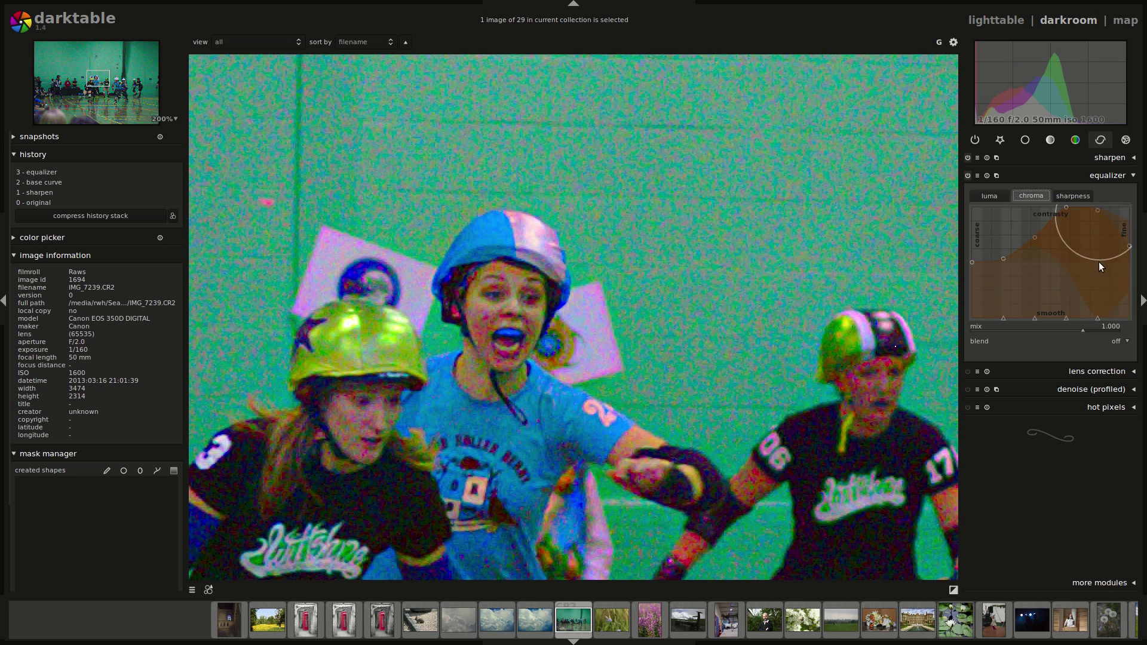
pyautogui.doubleClick(1094, 228)
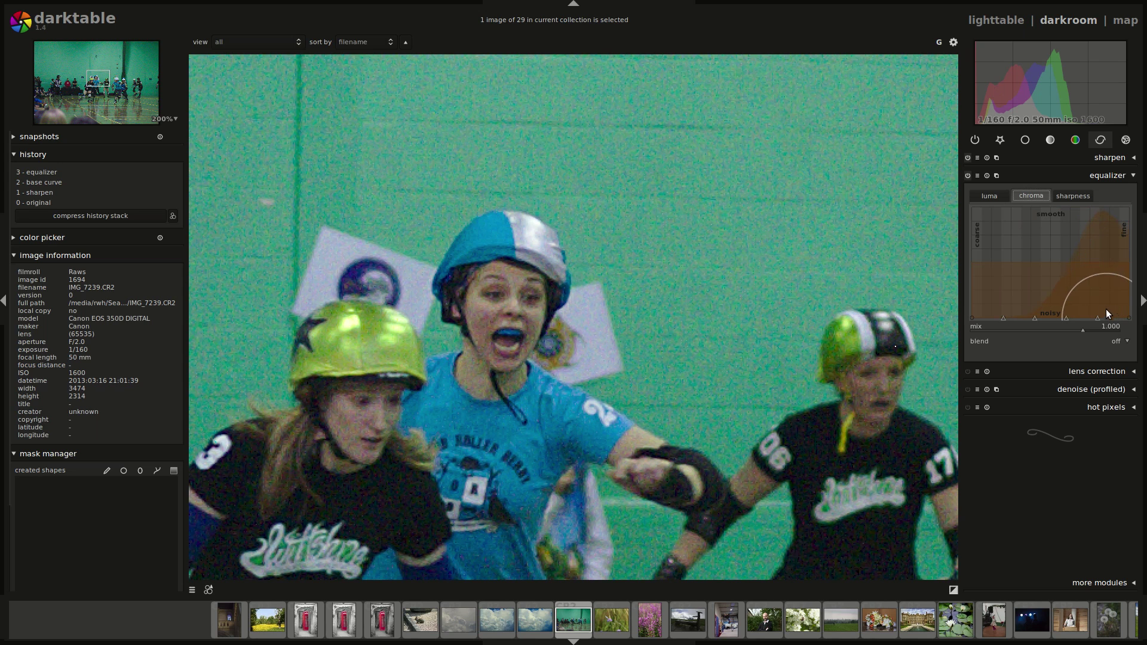
pyautogui.scroll(-5, 1093, 299)
pyautogui.moveTo(1097, 302); pyautogui.dragTo(1095, 205)
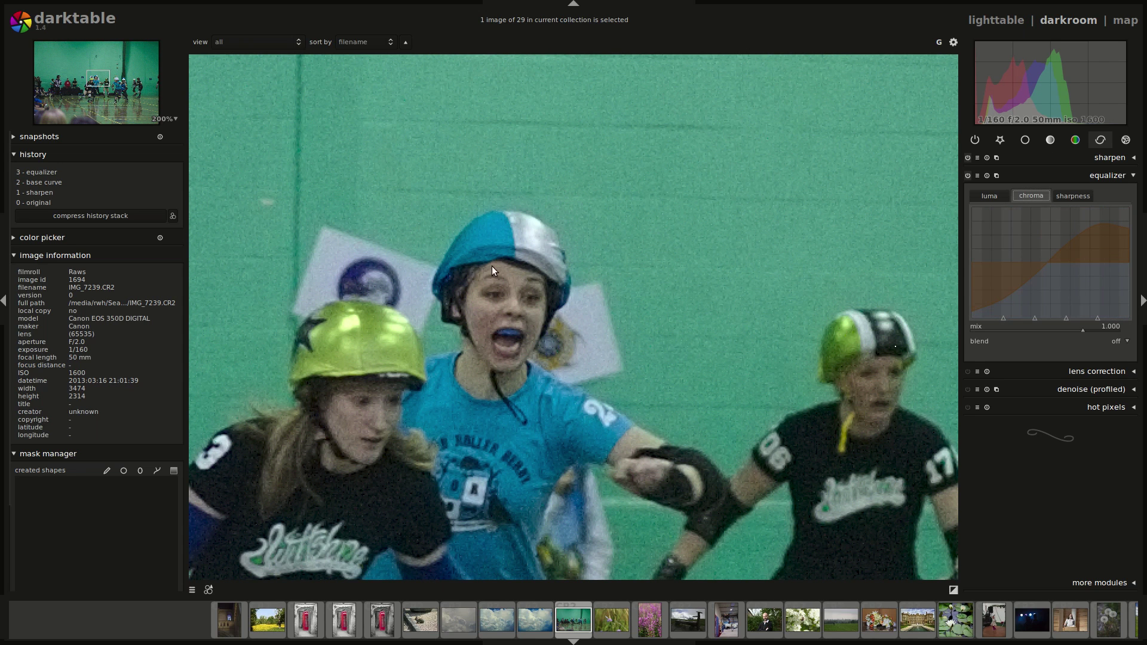
pyautogui.moveTo(983, 288)
pyautogui.mouseDown()
pyautogui.moveTo(1052, 303)
pyautogui.moveTo(1064, 341)
pyautogui.moveTo(1098, 284)
pyautogui.moveTo(1091, 279)
pyautogui.moveTo(1091, 317)
pyautogui.mouseUp()
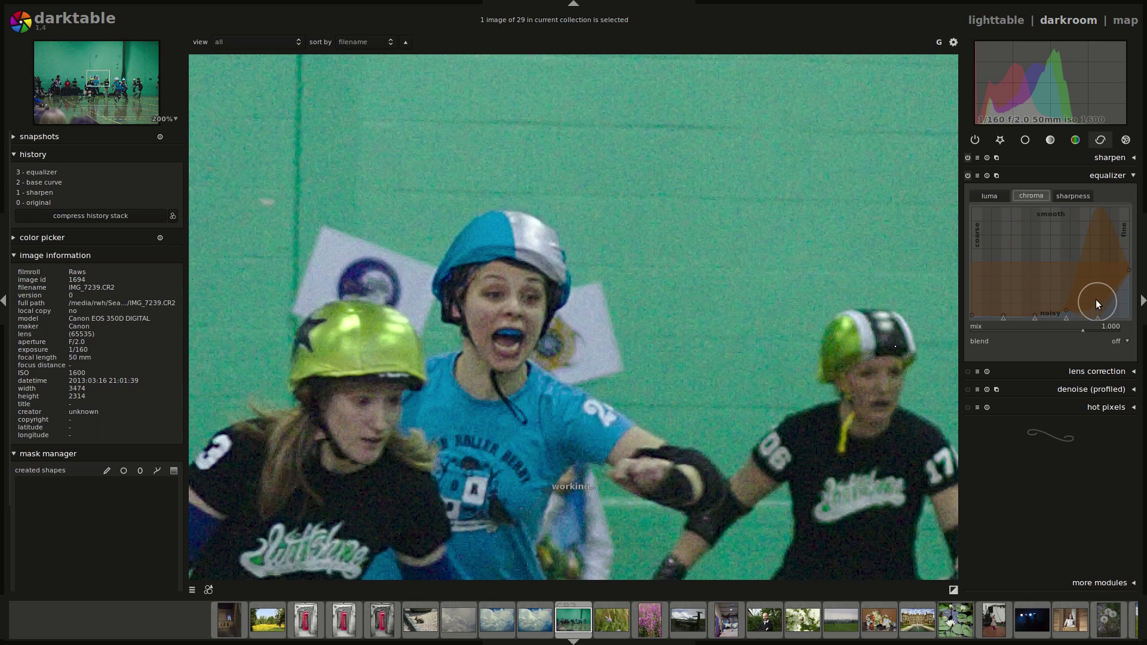
# Reset the equalizer luma curve, then raise its noise-smoothing line toward the fine end
pyautogui.click(992, 196)
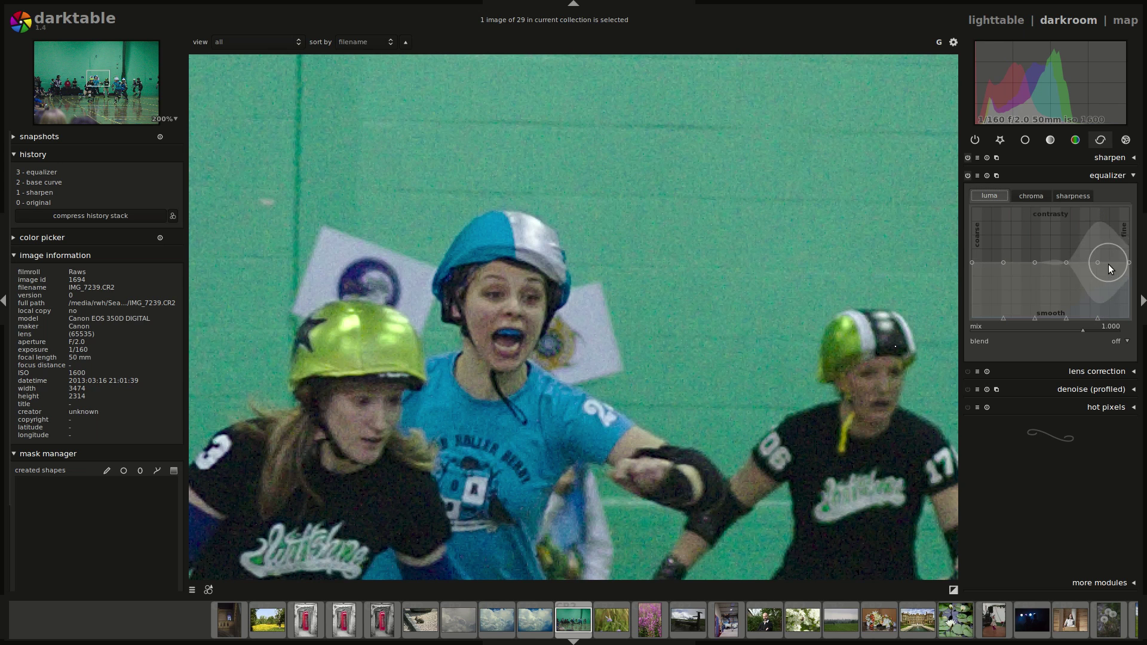
pyautogui.scroll(-8, 1097, 262)
pyautogui.scroll(4, 1101, 296)
pyautogui.moveTo(1107, 307)
pyautogui.mouseDown()
pyautogui.moveTo(1119, 315)
pyautogui.moveTo(1117, 297)
pyautogui.mouseUp()
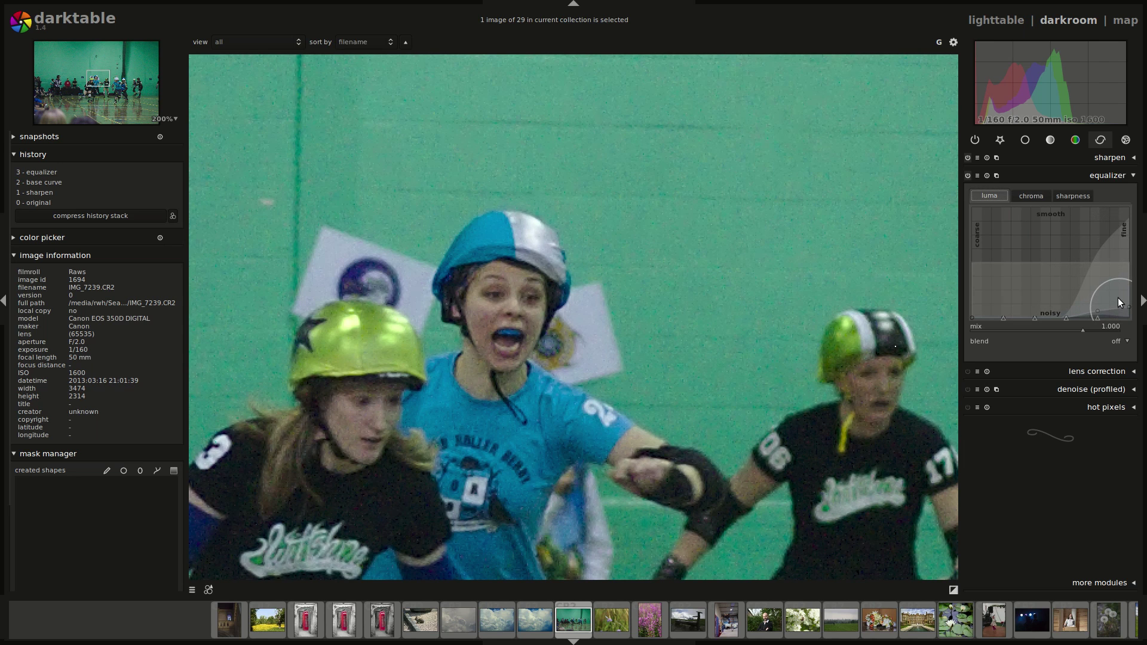
pyautogui.doubleClick(1117, 296)
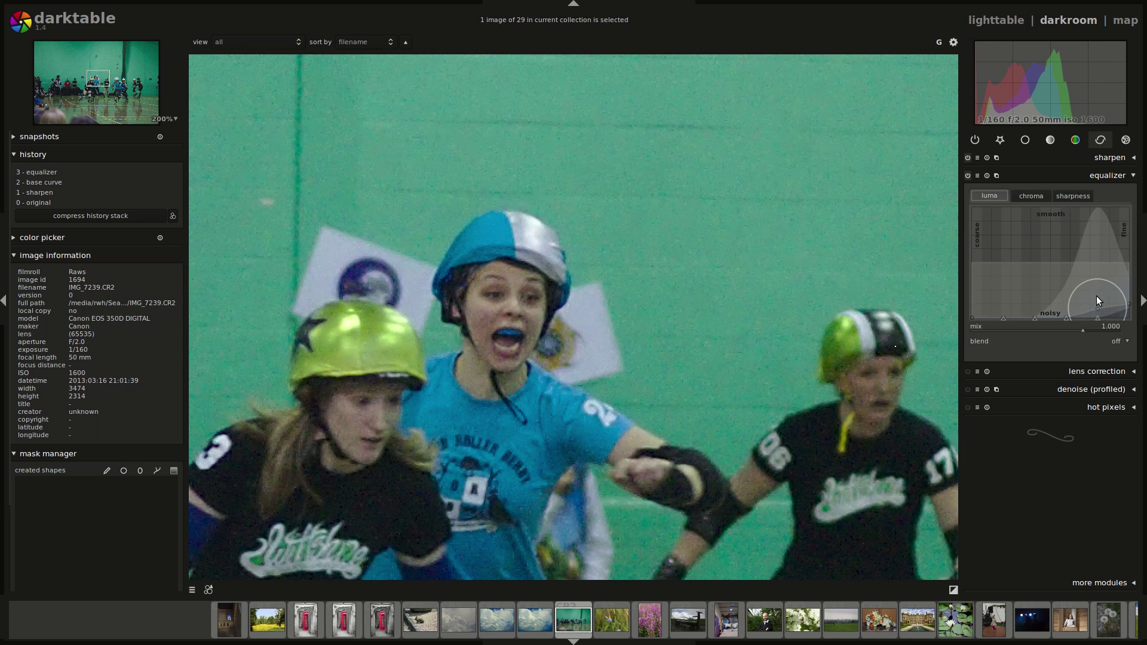
pyautogui.moveTo(1095, 291); pyautogui.dragTo(1056, 295)
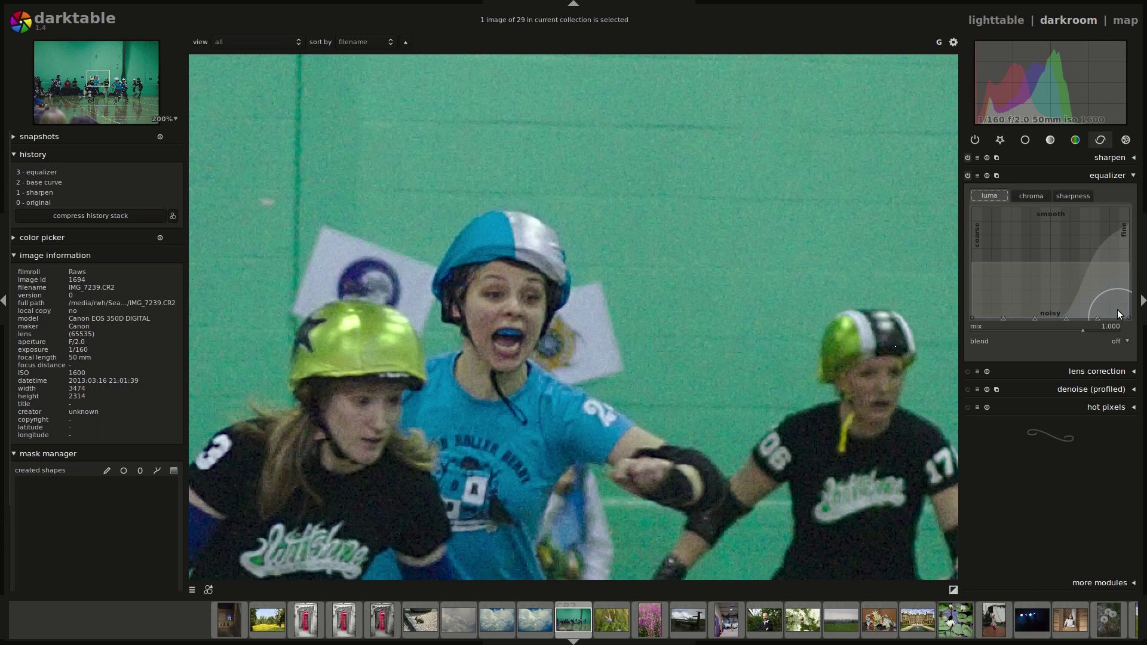
pyautogui.scroll(-5, 1120, 310)
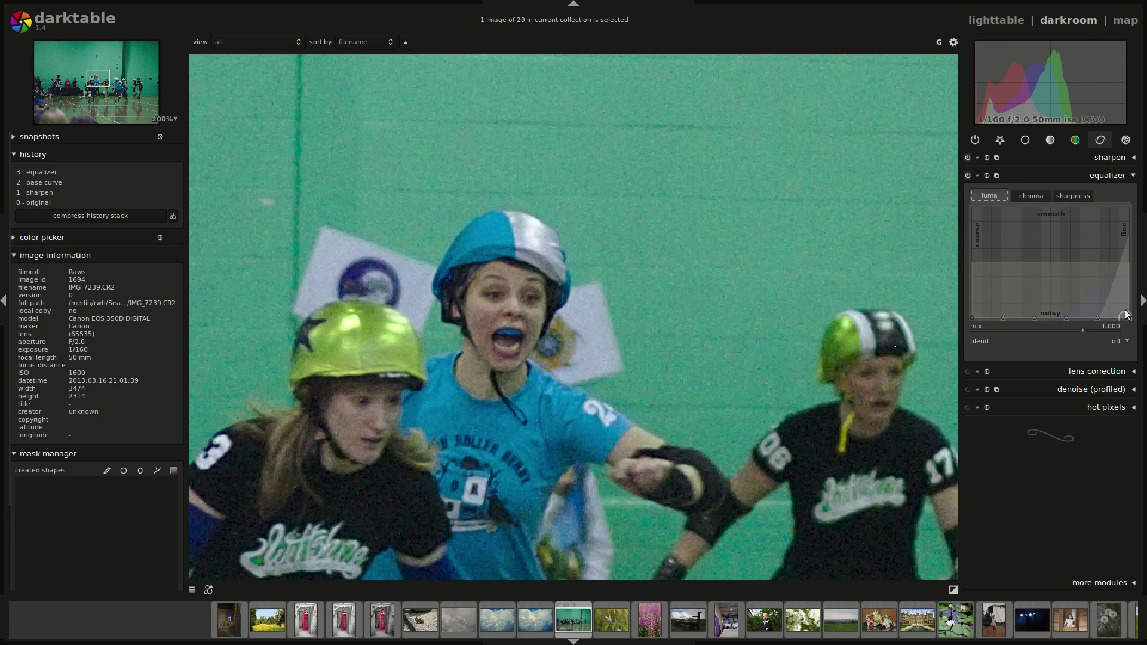
pyautogui.moveTo(1126, 315)
pyautogui.mouseDown()
pyautogui.moveTo(1126, 300)
pyautogui.moveTo(1106, 311)
pyautogui.moveTo(1101, 299)
pyautogui.moveTo(1120, 302)
pyautogui.moveTo(1111, 295)
pyautogui.moveTo(1121, 298)
pyautogui.moveTo(1124, 285)
pyautogui.mouseUp()
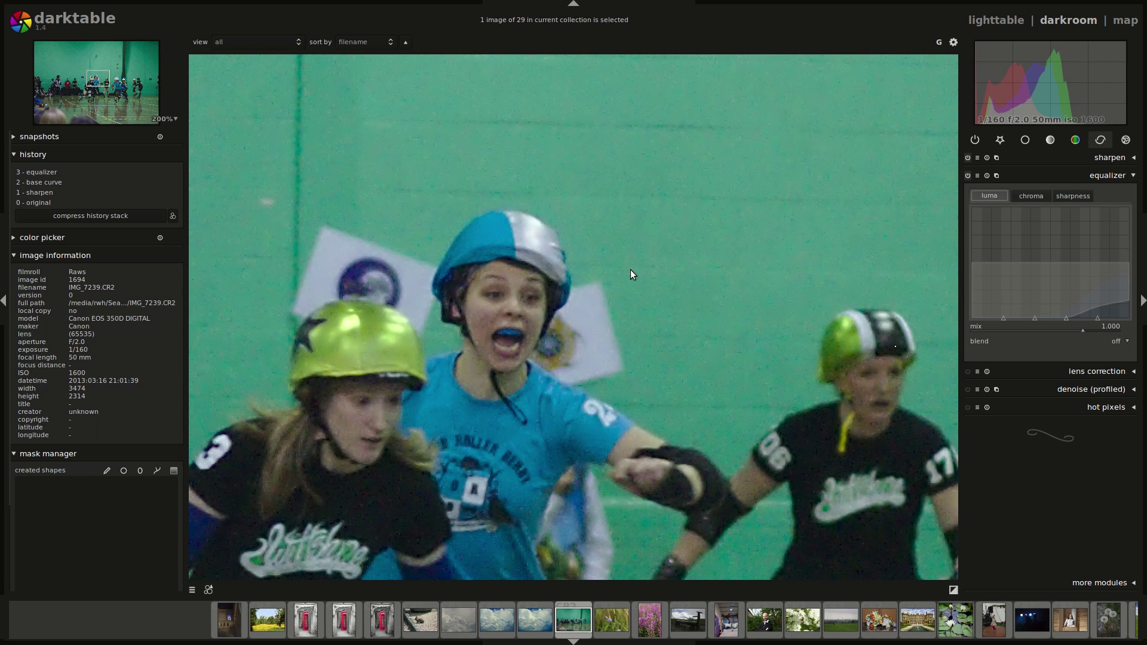
# Apply the equalizer's denoise (subtle) preset on the chroma curve, zooming out to judge the wider scene
pyautogui.scroll(-3, 630, 270)
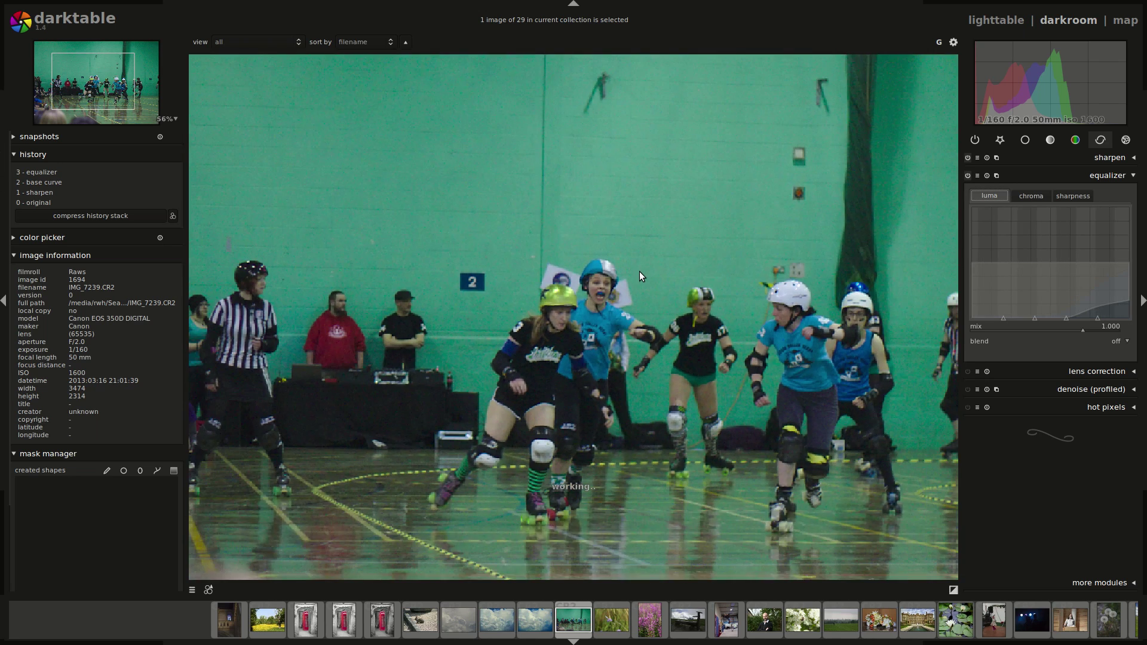
pyautogui.scroll(-1, 642, 270)
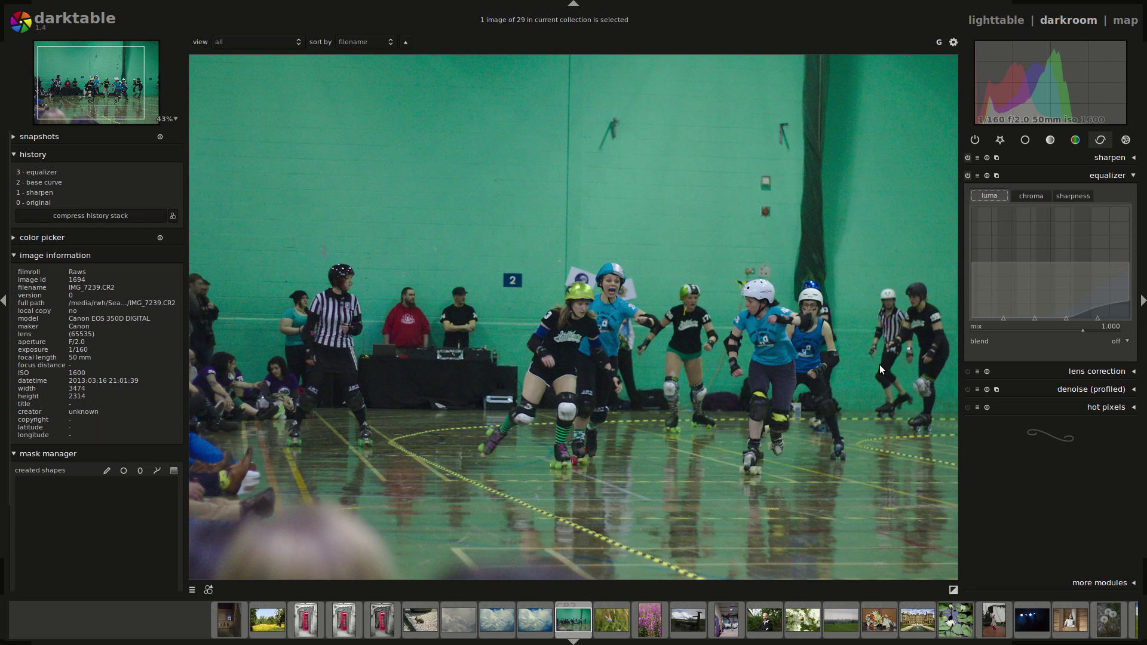
pyautogui.click(1027, 197)
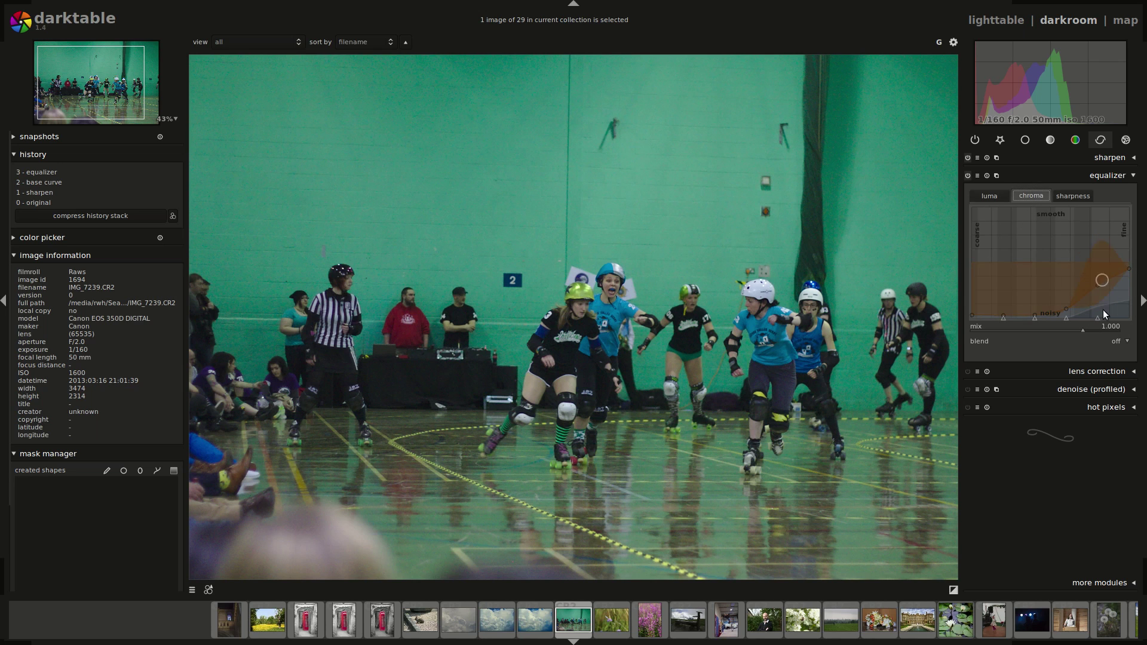
pyautogui.click(977, 176)
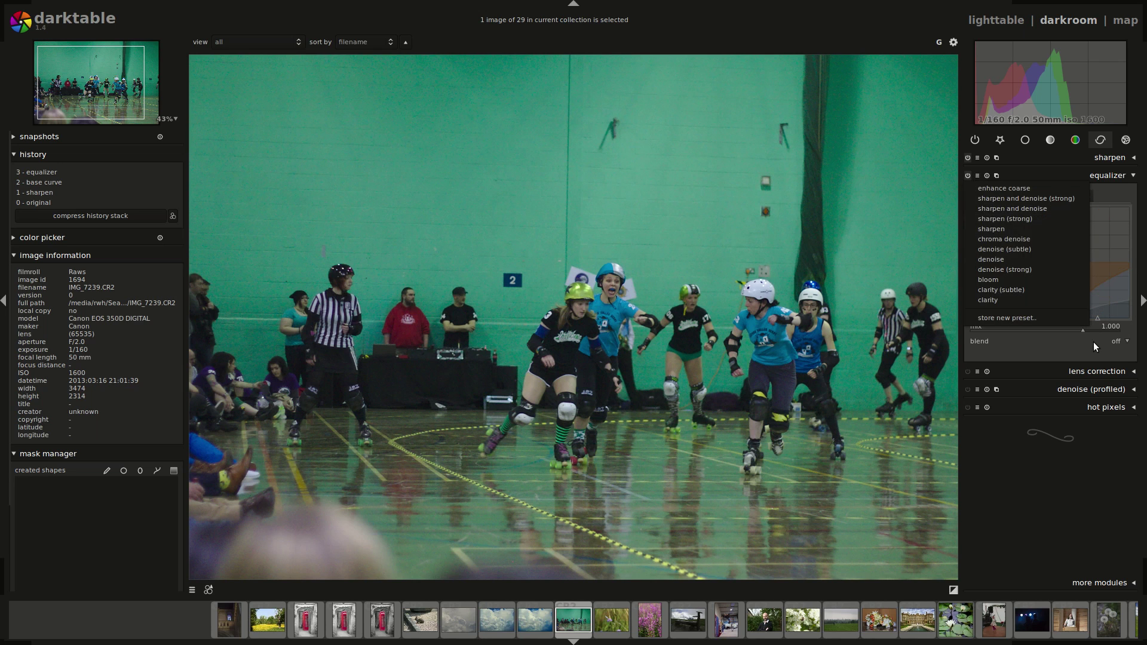
pyautogui.click(1010, 250)
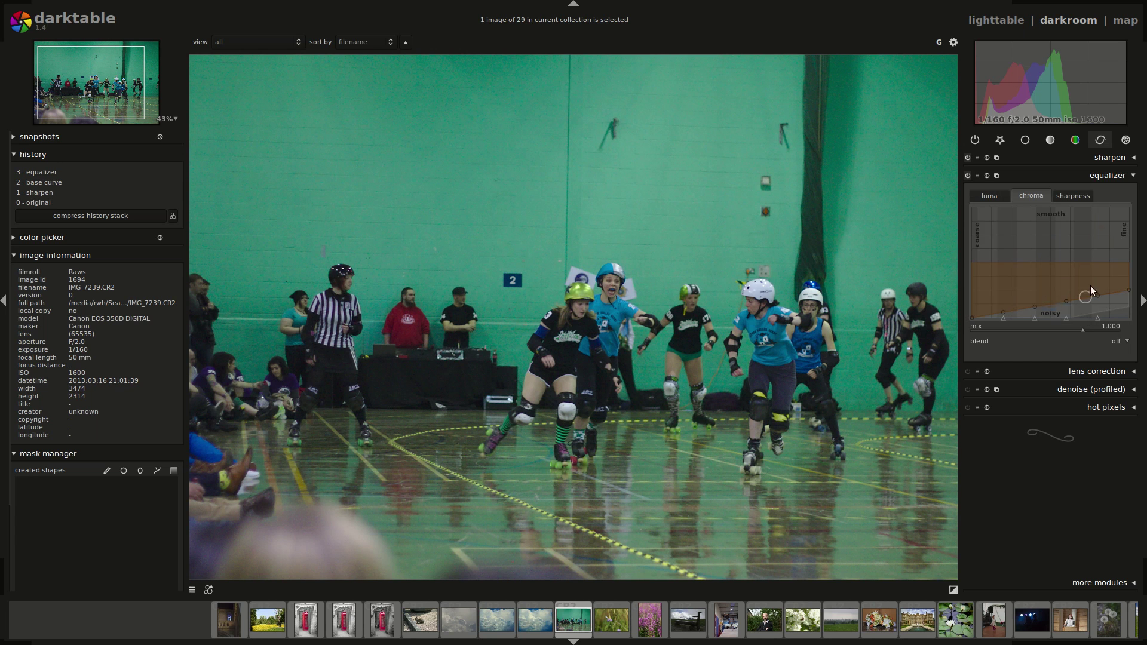
pyautogui.scroll(4, 635, 245)
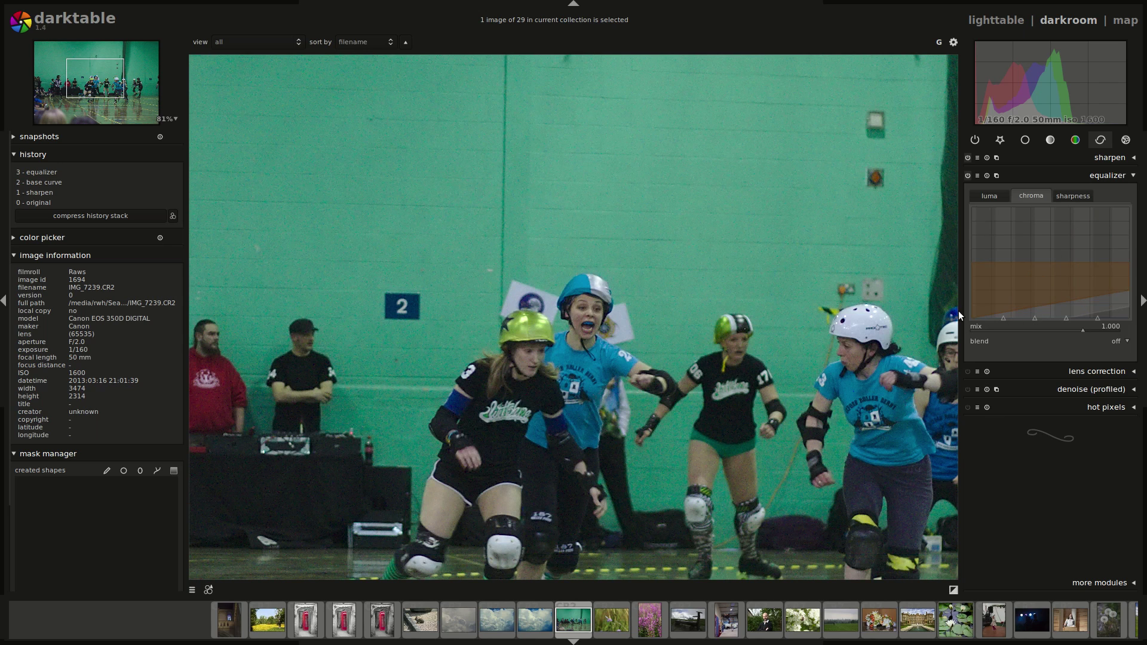
# Peek at the profiled denoise settings, then bring the equalizer settings back into view
pyautogui.click(1081, 389)
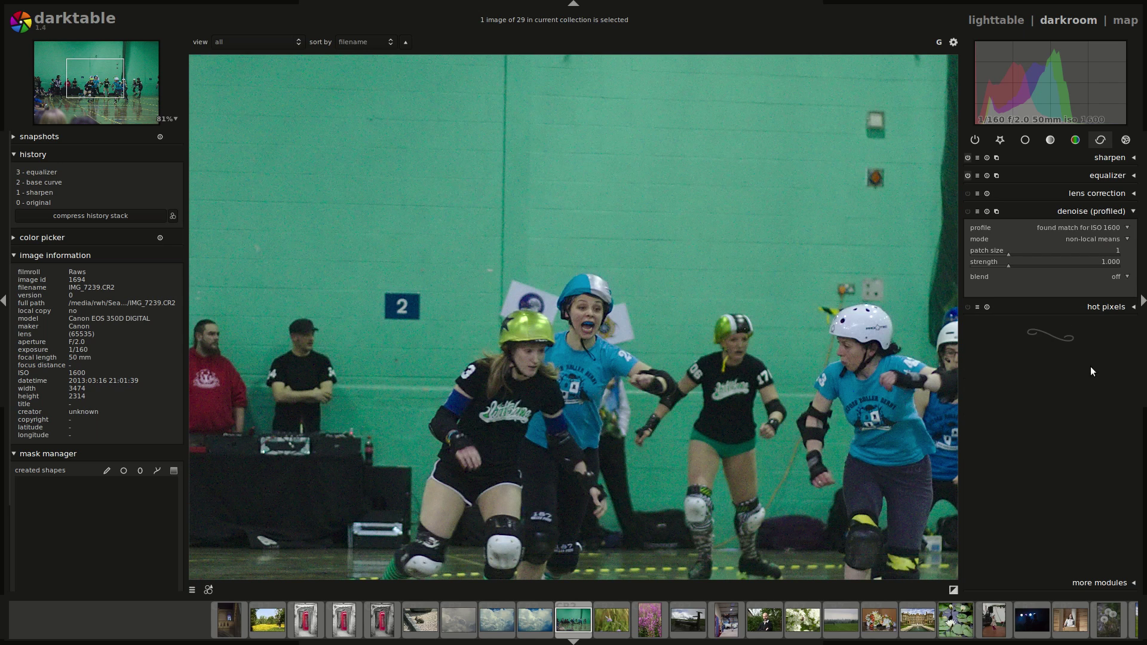
pyautogui.click(1090, 213)
pyautogui.click(1111, 176)
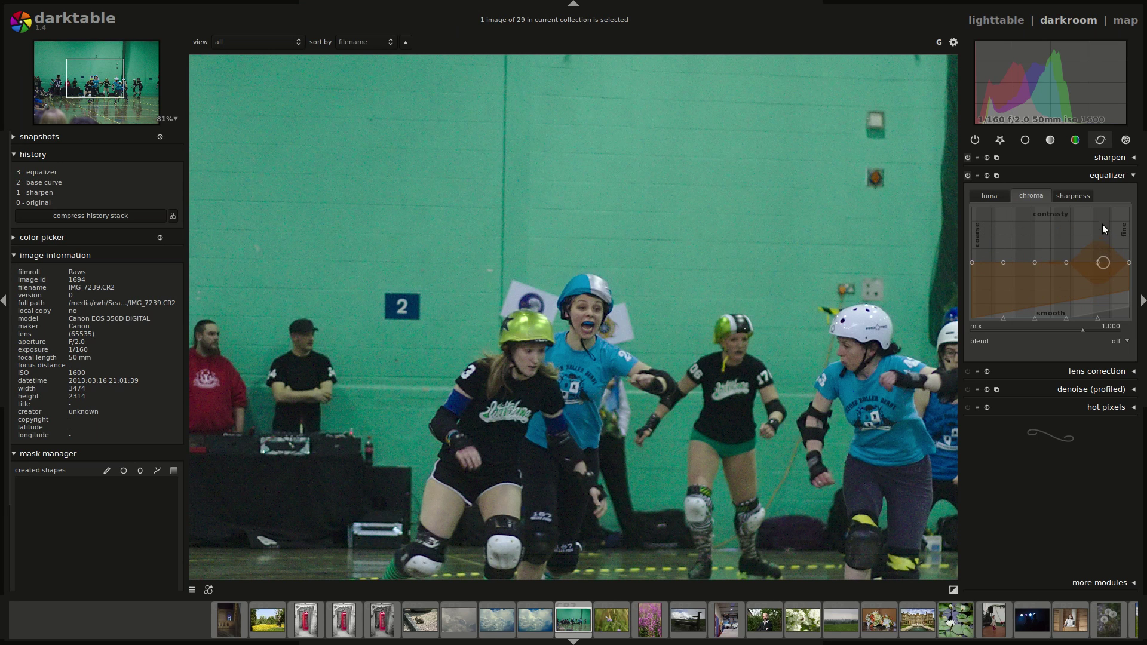
# Fit the roller-derby photo to the view, open the bee on white blossoms photo, and switch to GIMP
pyautogui.hotkey('alt', '3')
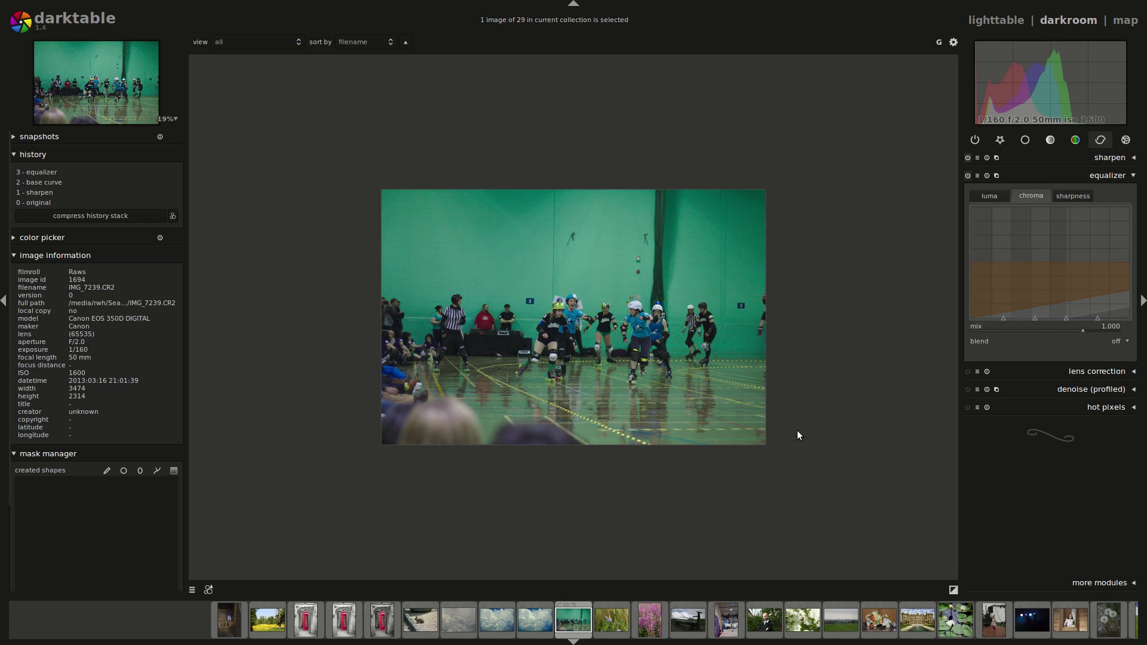
pyautogui.click(802, 619)
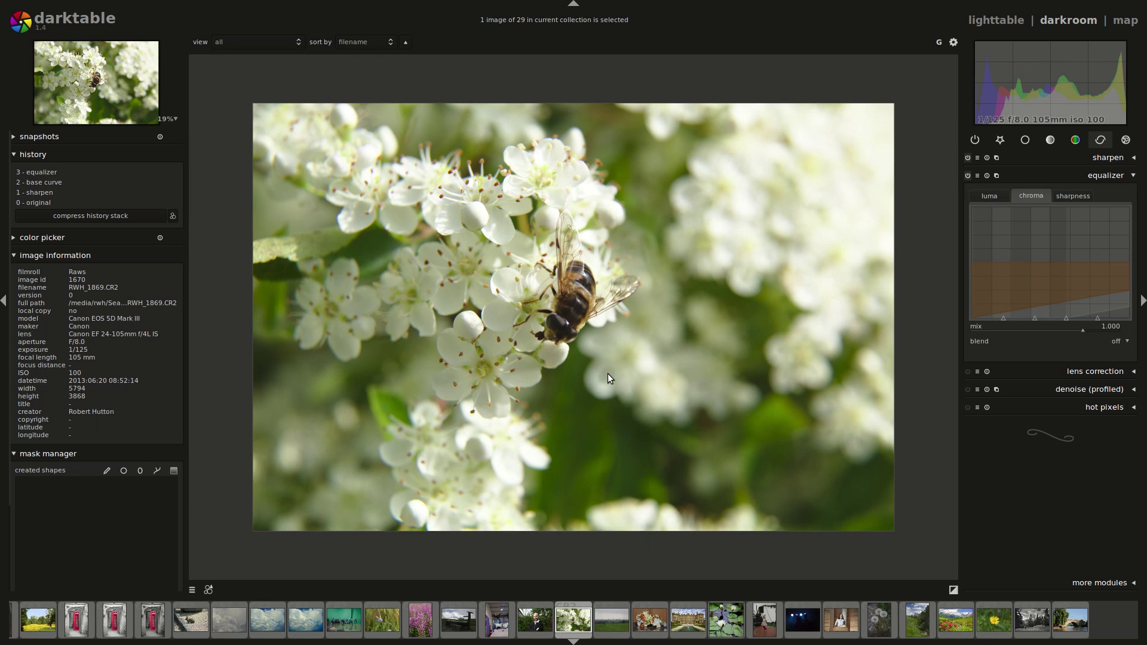
pyautogui.hotkey('alt', 'Tab')
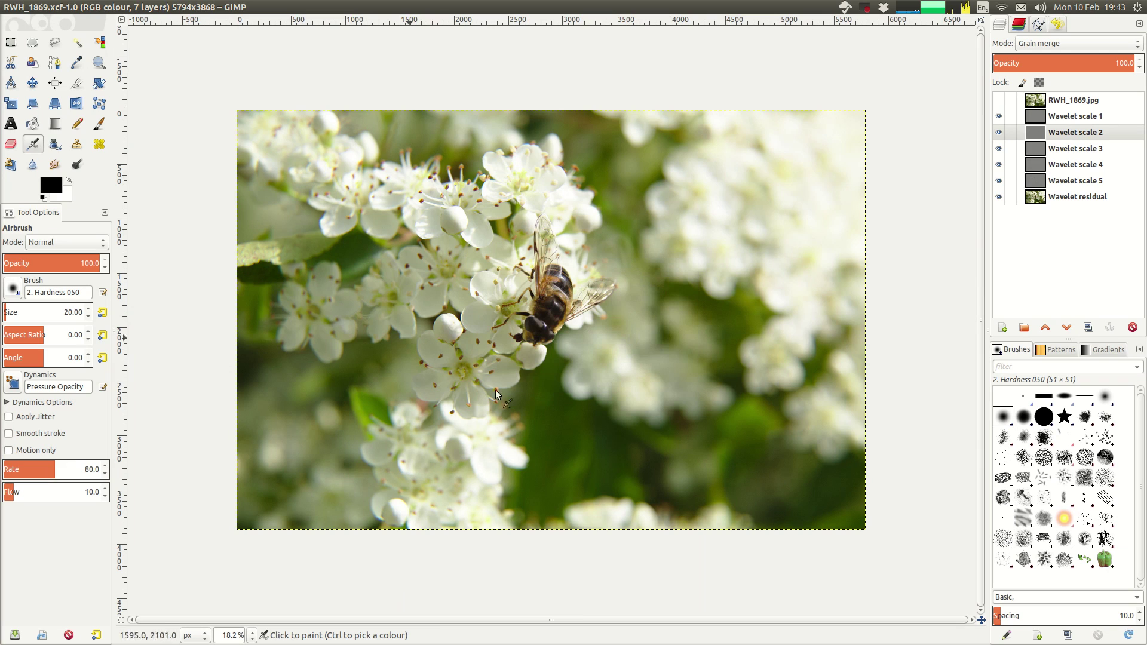
# Solo the Wavelet scale 2, scale 4 and residual layers of RWH_1869.xcf, then return to darktable
pyautogui.click(999, 116)
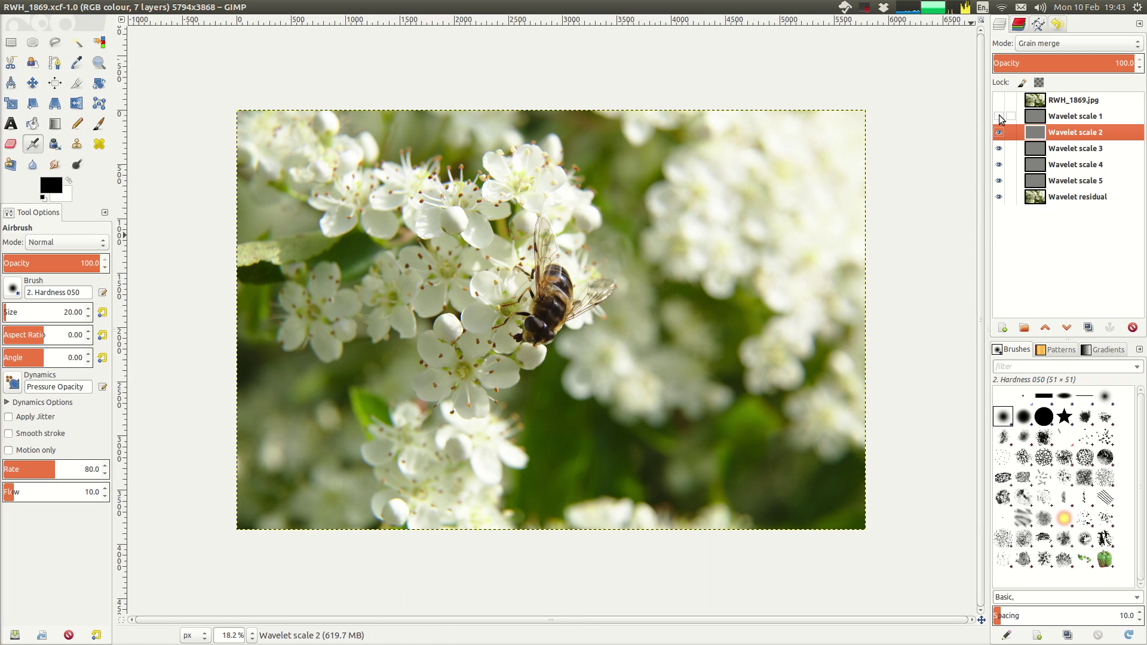
pyautogui.keyDown('shift'); pyautogui.click(999, 132); pyautogui.keyUp('shift')
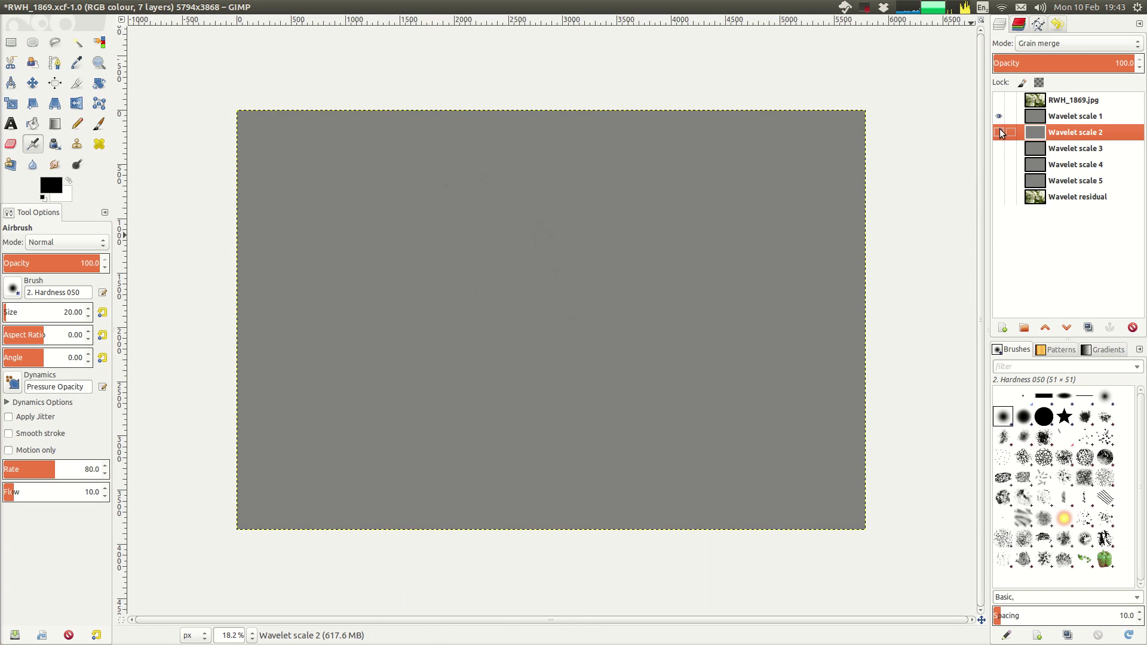
pyautogui.keyDown('shift'); pyautogui.click(999, 164); pyautogui.keyUp('shift')
pyautogui.keyDown('shift'); pyautogui.click(998, 181); pyautogui.keyUp('shift')
pyautogui.keyDown('shift'); pyautogui.click(999, 196); pyautogui.keyUp('shift')
pyautogui.keyDown('shift'); pyautogui.click(998, 165); pyautogui.keyUp('shift')
pyautogui.hotkey('alt', 'Tab')
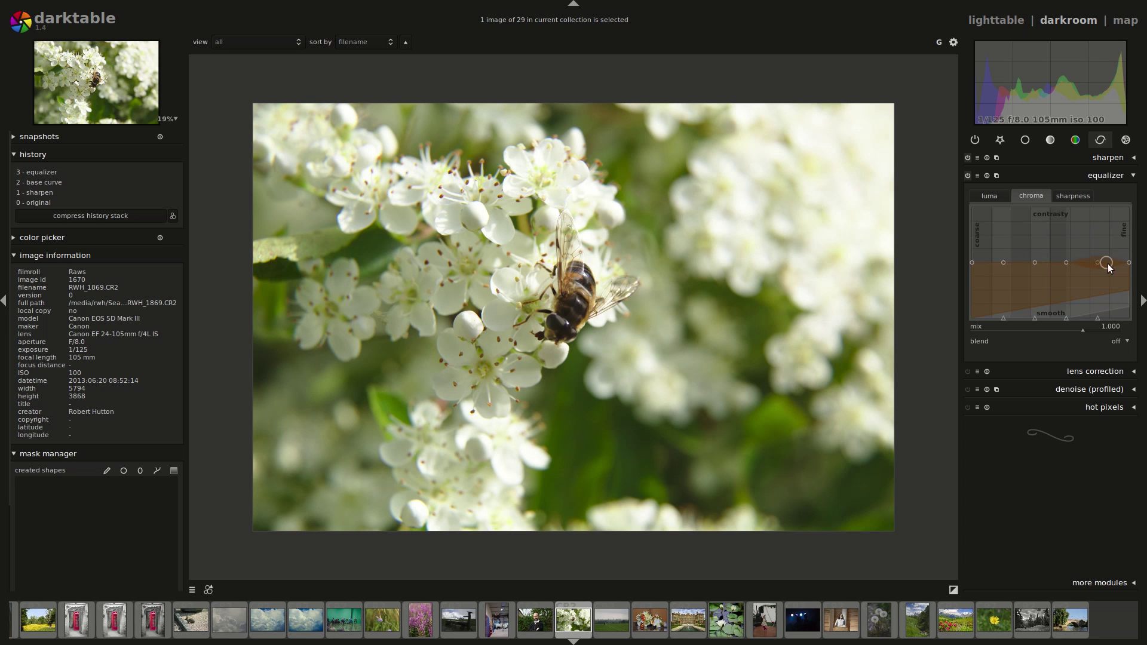
# Flatten the equalizer chroma curve, then pull the luma curve's fine-detail end down with a wider radius
pyautogui.click(987, 175)
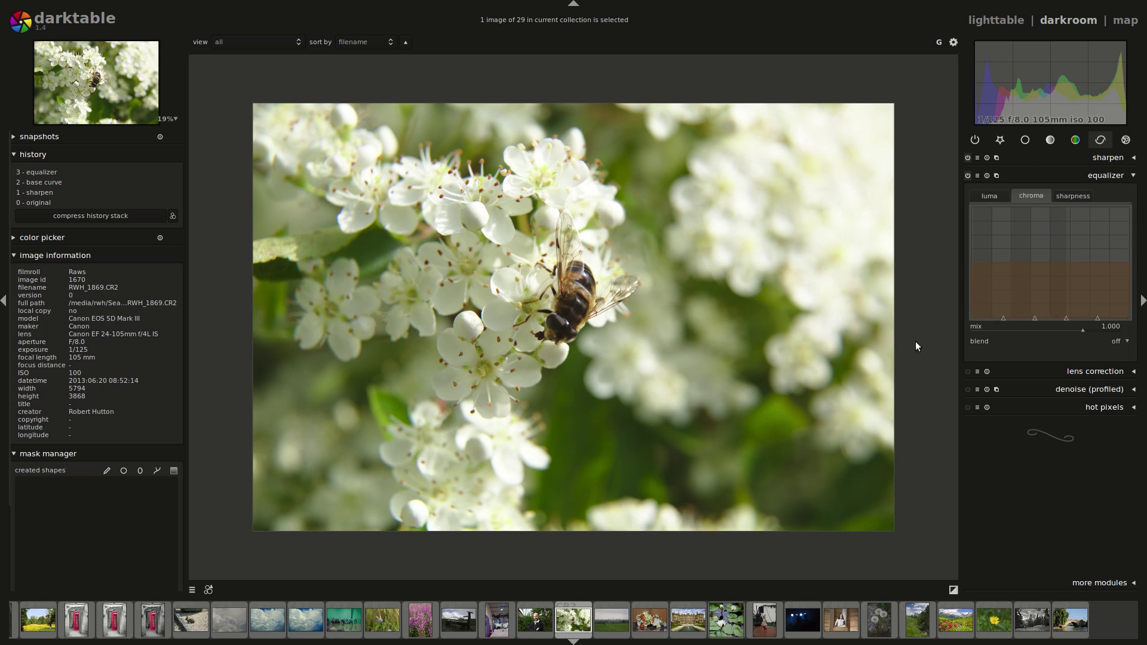
pyautogui.click(995, 197)
pyautogui.moveTo(1122, 263)
pyautogui.mouseDown()
pyautogui.moveTo(1111, 245)
pyautogui.moveTo(1102, 284)
pyautogui.mouseUp()
pyautogui.scroll(-8, 1110, 246)
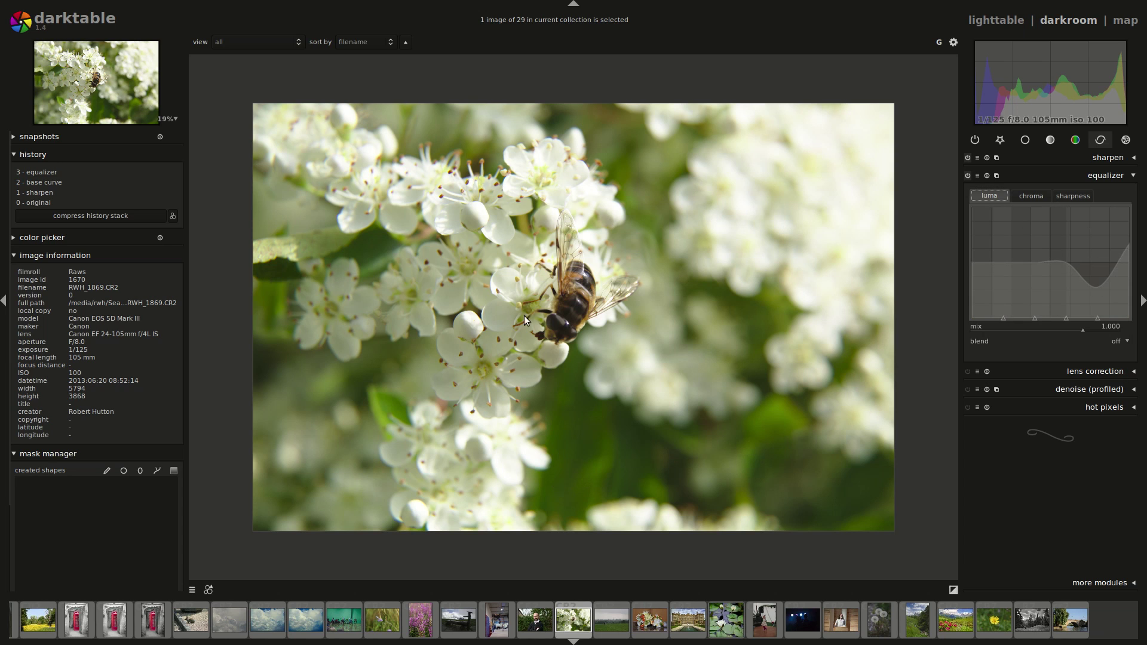
pyautogui.moveTo(1116, 258)
pyautogui.mouseDown()
pyautogui.moveTo(1135, 366)
pyautogui.moveTo(1122, 275)
pyautogui.moveTo(1120, 343)
pyautogui.moveTo(1118, 312)
pyautogui.mouseUp()
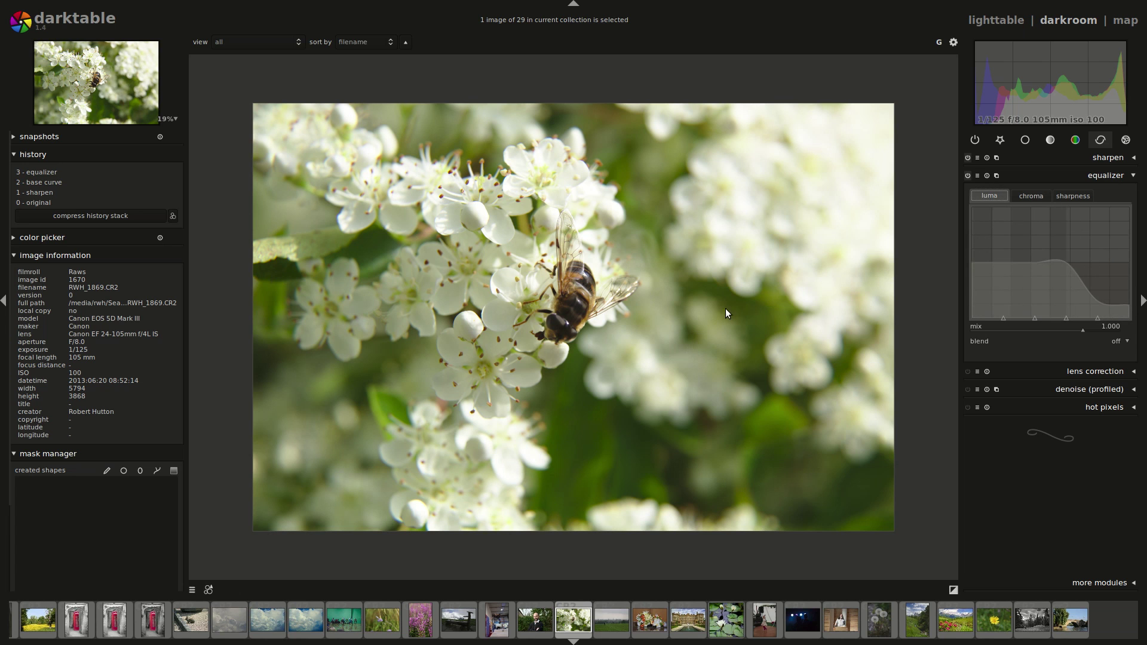
# Zoom to 200% on the bee's leg and flower, test a high fine-detail luma bump, then reset it flat
pyautogui.scroll(5, 598, 313)
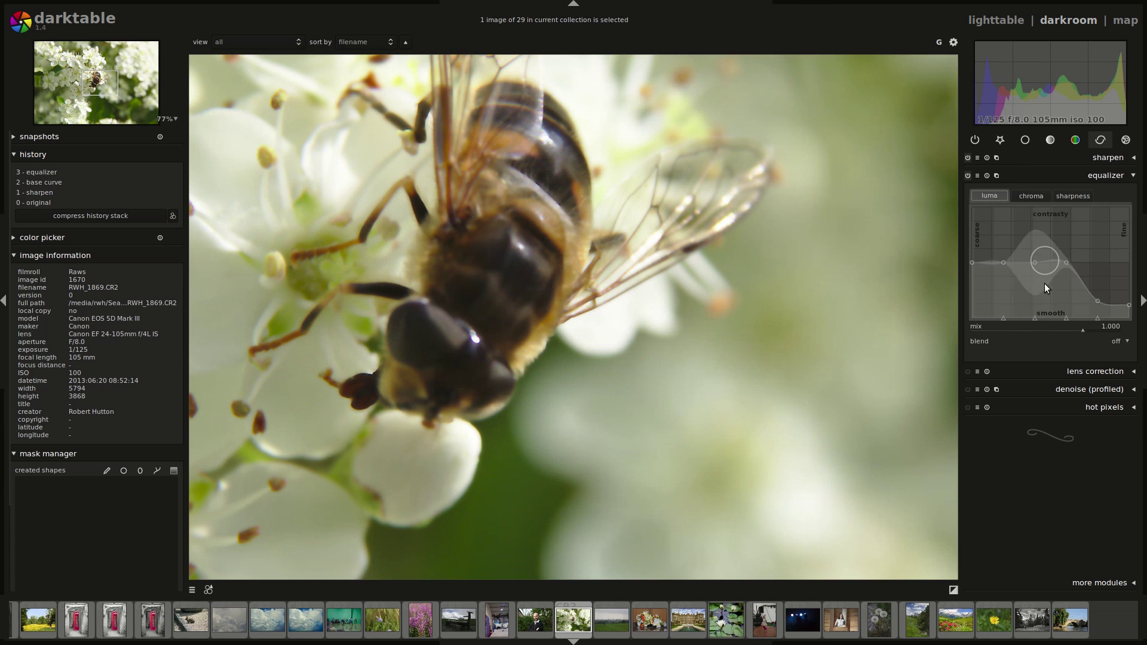
pyautogui.scroll(5, 572, 292)
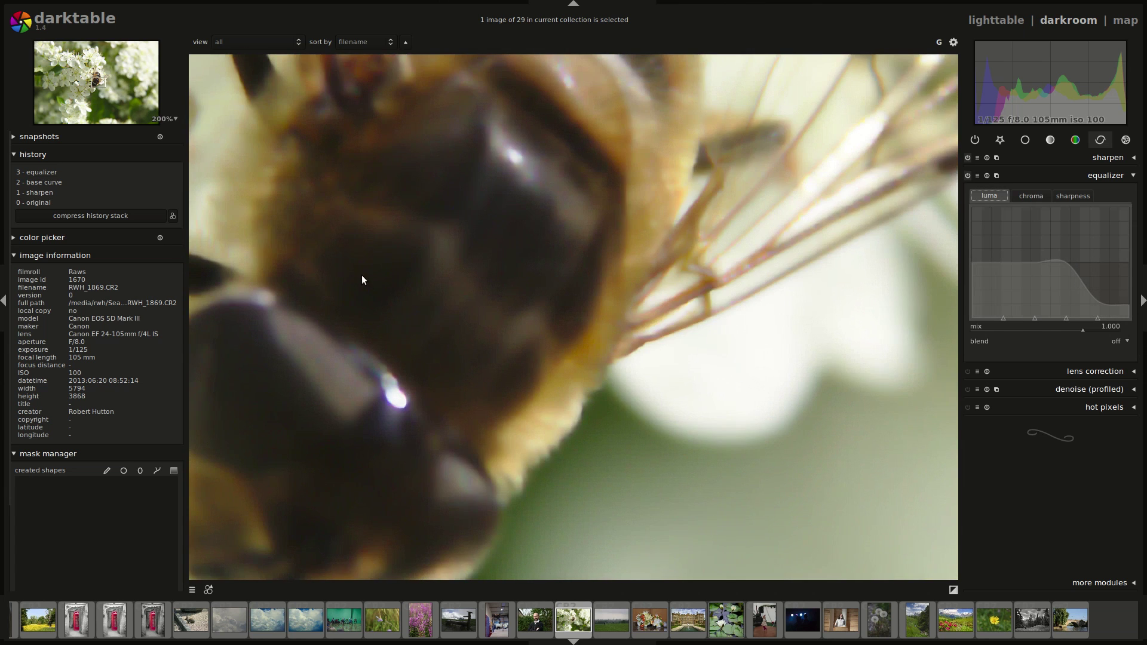
pyautogui.moveTo(303, 248); pyautogui.dragTo(568, 379)
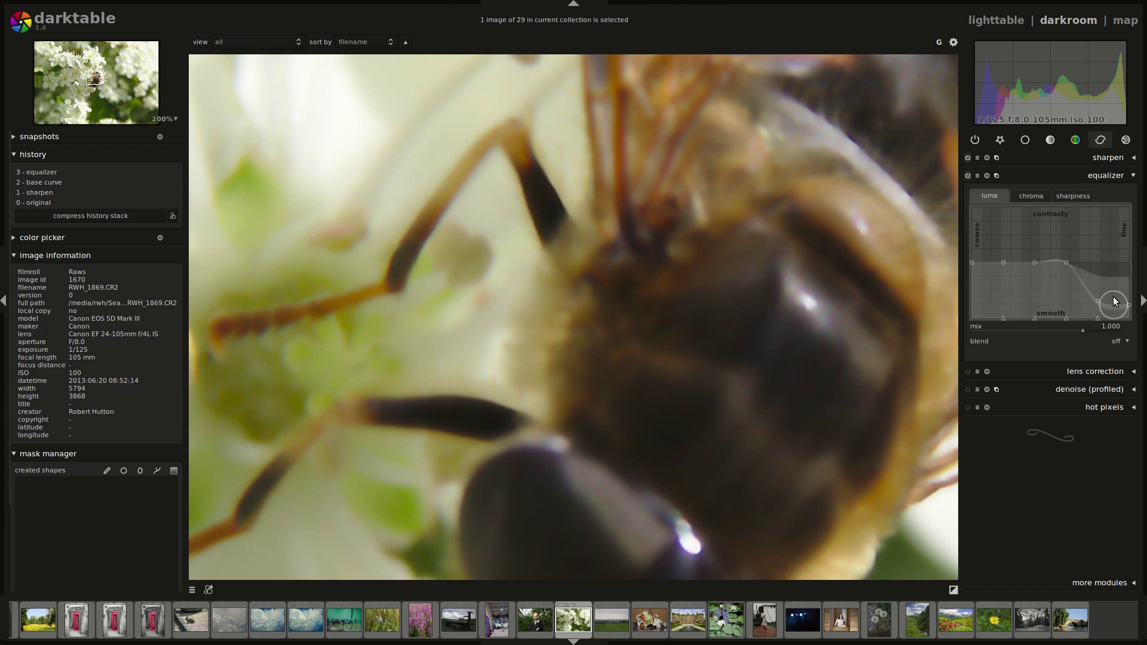
pyautogui.moveTo(1114, 306)
pyautogui.mouseDown()
pyautogui.moveTo(1109, 149)
pyautogui.moveTo(1119, 284)
pyautogui.moveTo(1107, 283)
pyautogui.moveTo(1113, 172)
pyautogui.moveTo(1090, 275)
pyautogui.moveTo(1115, 254)
pyautogui.moveTo(1116, 192)
pyautogui.mouseUp()
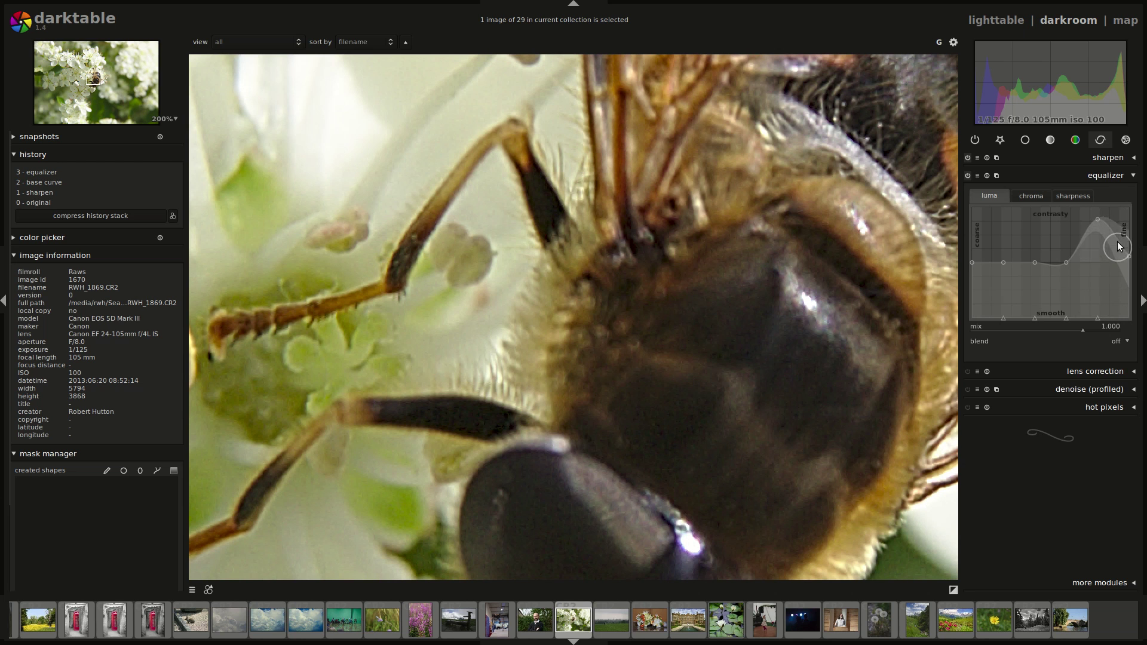
pyautogui.doubleClick(1060, 228)
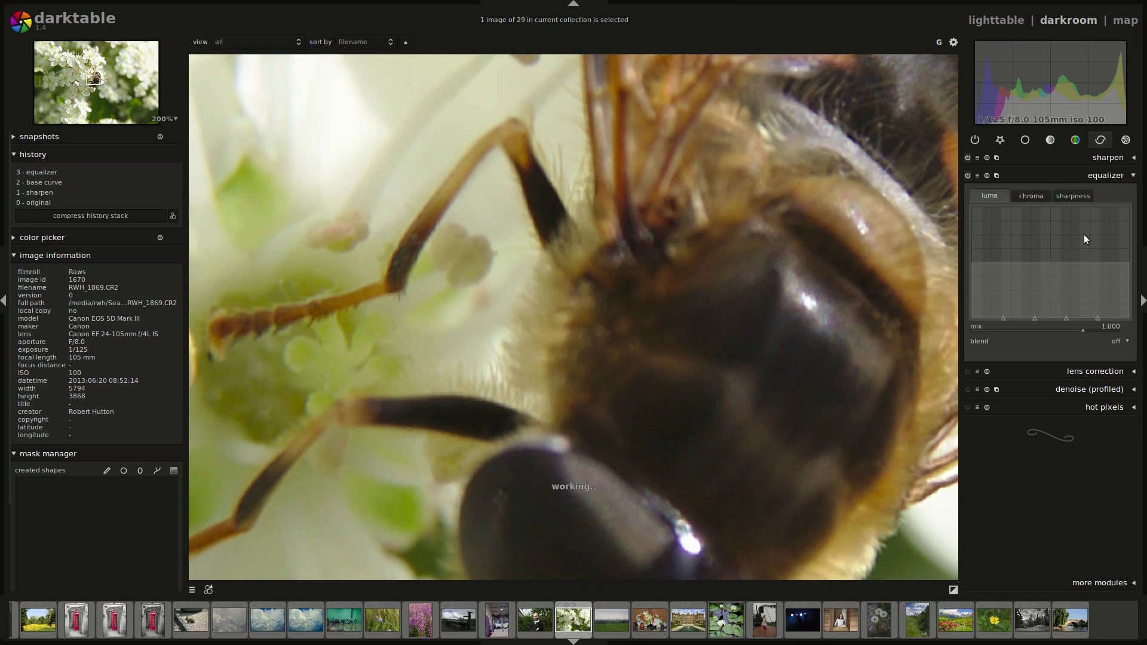
# Show the whole bee photo and raise the equalizer luma curve to add local contrast
pyautogui.middleClick(701, 291)
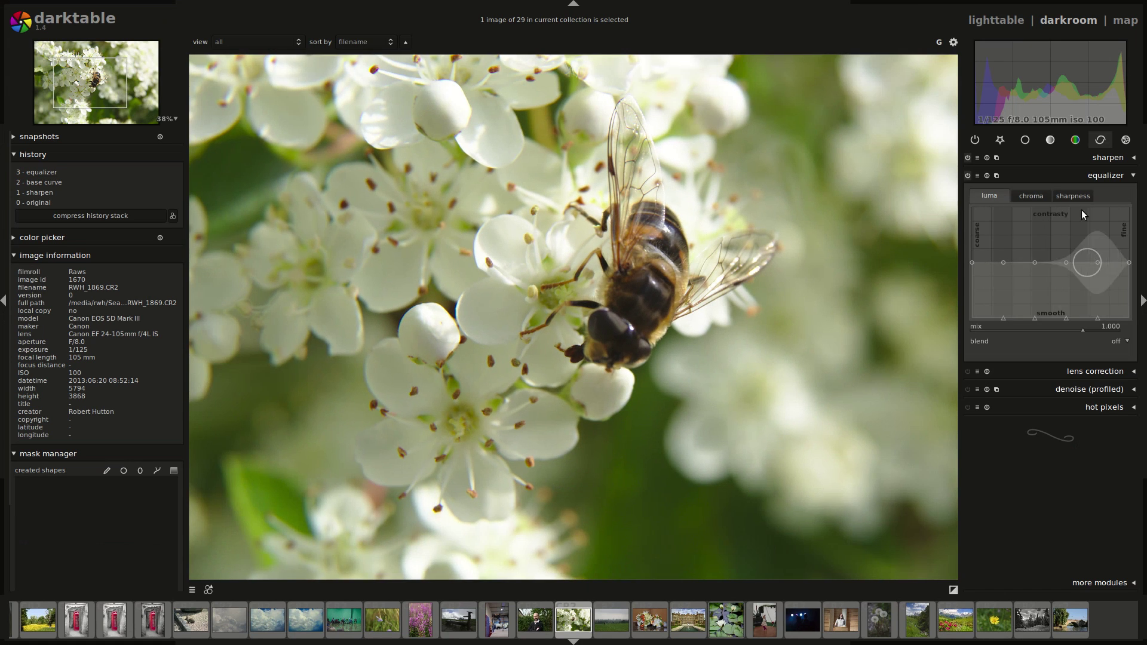
pyautogui.scroll(-8, 1080, 257)
pyautogui.moveTo(1081, 249); pyautogui.dragTo(1081, 230)
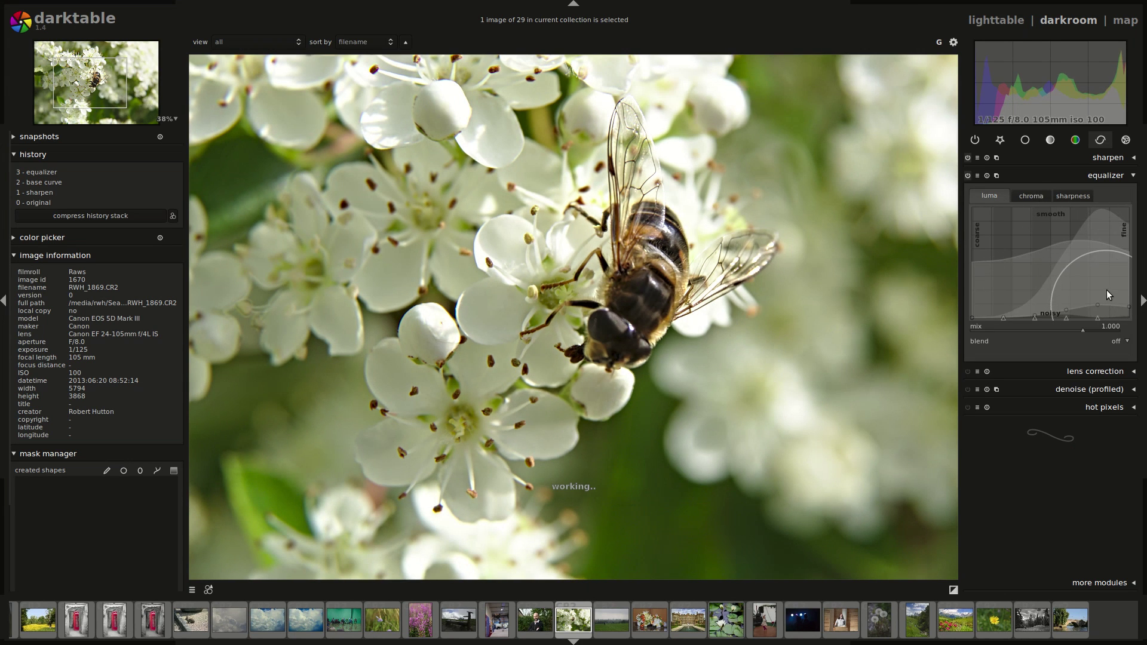
pyautogui.scroll(-3, 594, 282)
pyautogui.scroll(2, 571, 278)
pyautogui.scroll(1, 571, 278)
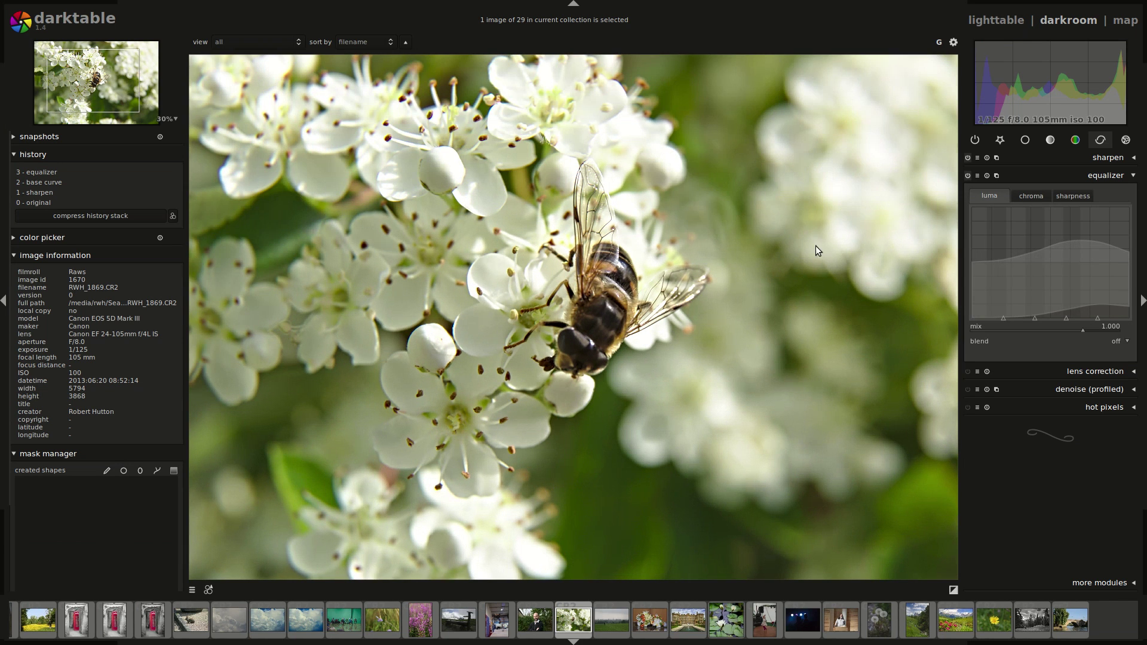
# Crop the bee photo to a portrait frame, shifted slightly right over the bee
pyautogui.click(1004, 140)
pyautogui.click(1025, 140)
pyautogui.click(1081, 193)
pyautogui.click(1127, 255)
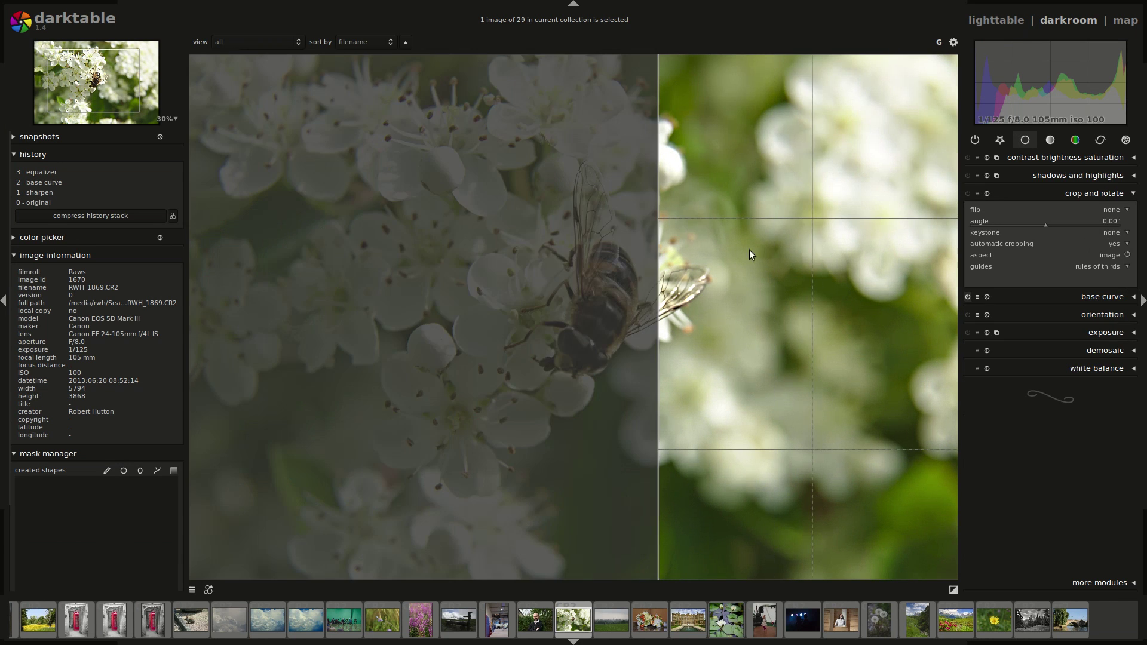
pyautogui.scroll(-2, 519, 281)
pyautogui.scroll(-2, 579, 354)
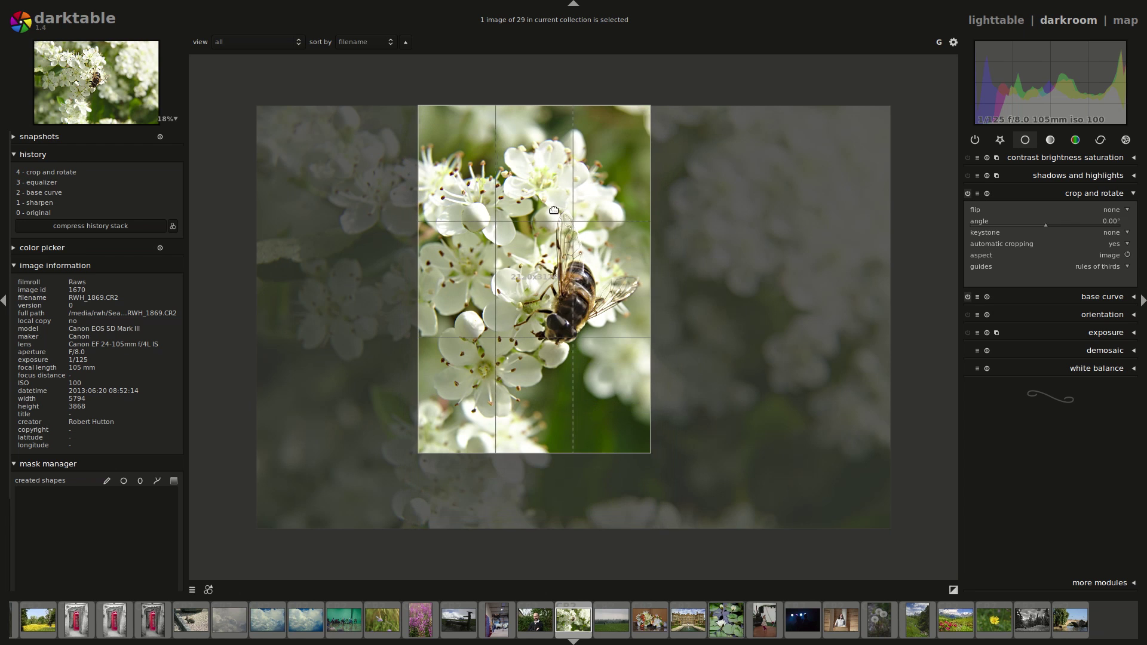
pyautogui.scroll(1, 753, 281)
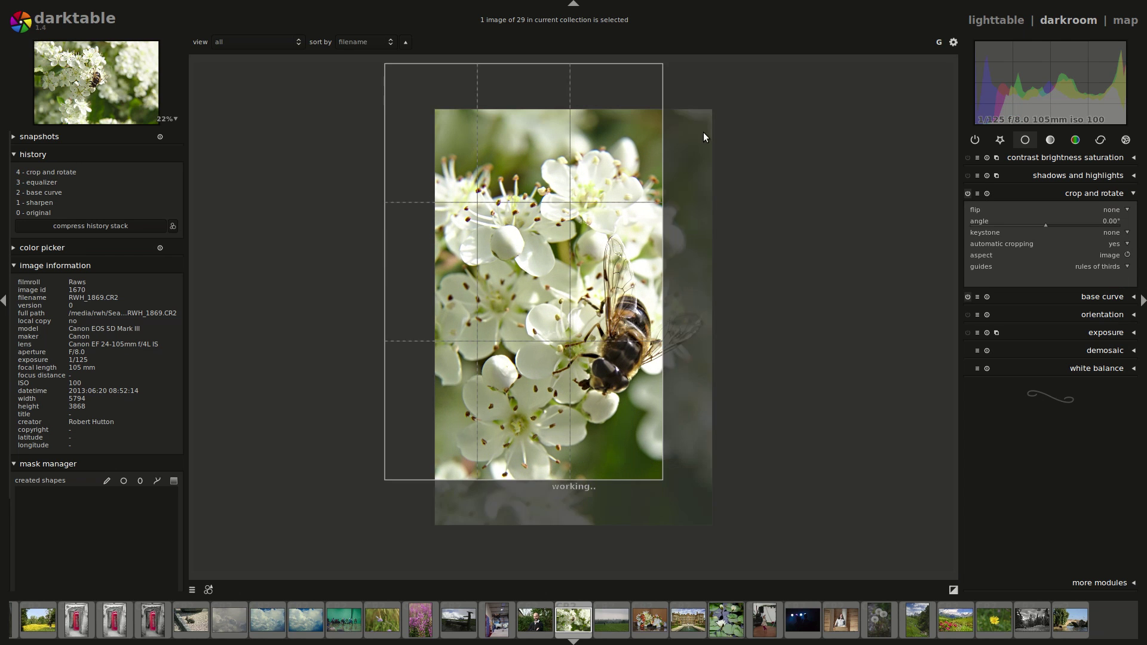
pyautogui.moveTo(515, 133); pyautogui.dragTo(531, 139)
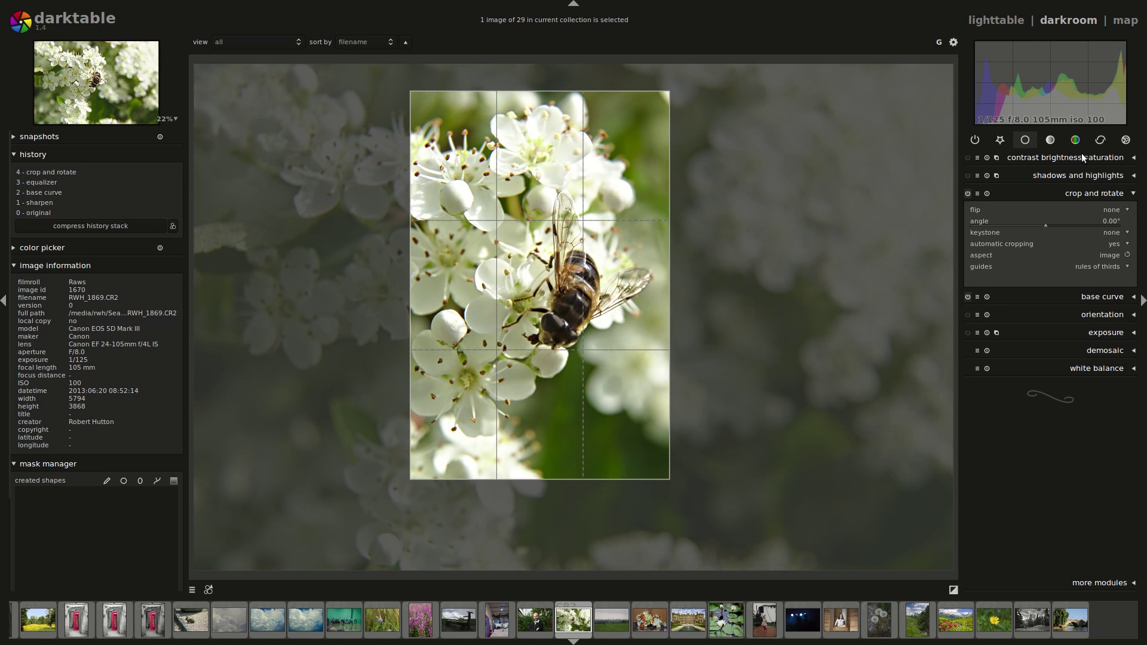
pyautogui.click(1081, 193)
# Raise the equalizer chroma curve to boost the blossoms' saturation
pyautogui.click(1101, 139)
pyautogui.click(1067, 176)
pyautogui.click(1067, 176)
pyautogui.click(1031, 196)
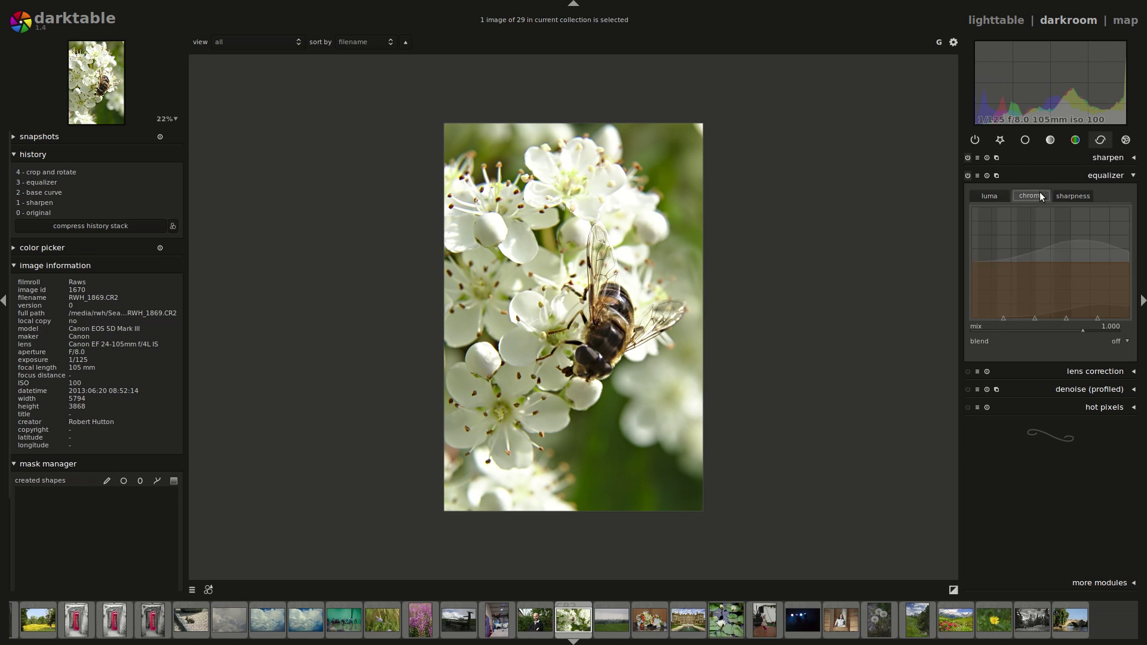
pyautogui.moveTo(1069, 228)
pyautogui.mouseDown()
pyautogui.moveTo(1098, 226)
pyautogui.moveTo(1023, 240)
pyautogui.moveTo(1070, 214)
pyautogui.moveTo(986, 249)
pyautogui.moveTo(1049, 242)
pyautogui.moveTo(1001, 231)
pyautogui.moveTo(985, 246)
pyautogui.moveTo(995, 270)
pyautogui.mouseUp()
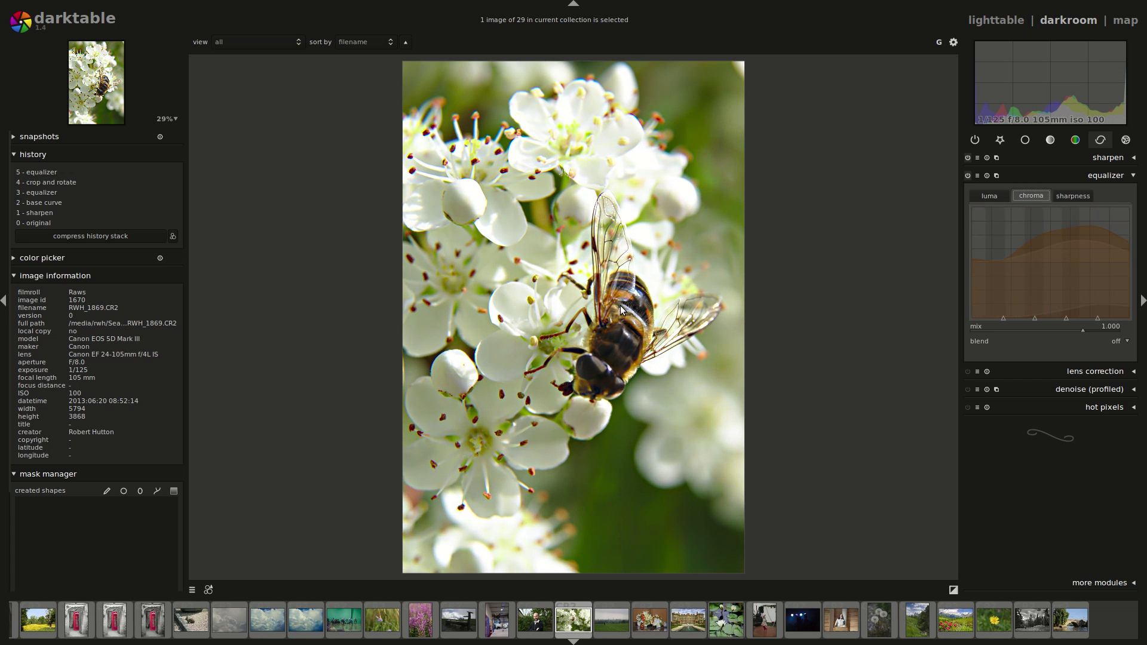
pyautogui.scroll(1, 1054, 196)
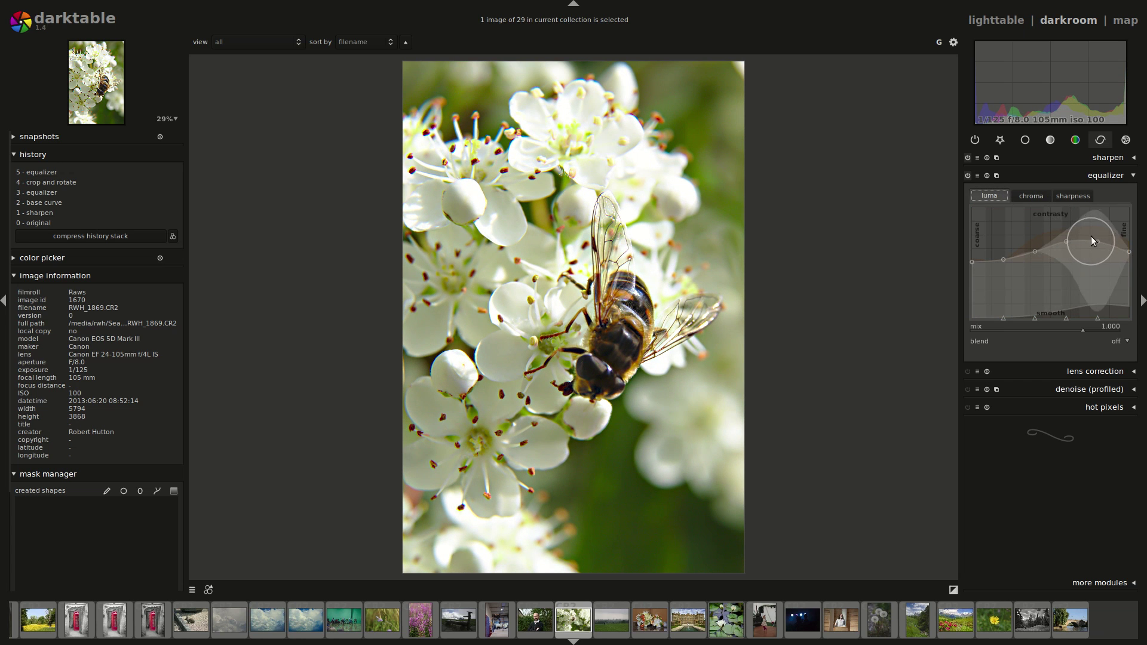
pyautogui.scroll(1, 699, 286)
pyautogui.scroll(-2, 711, 285)
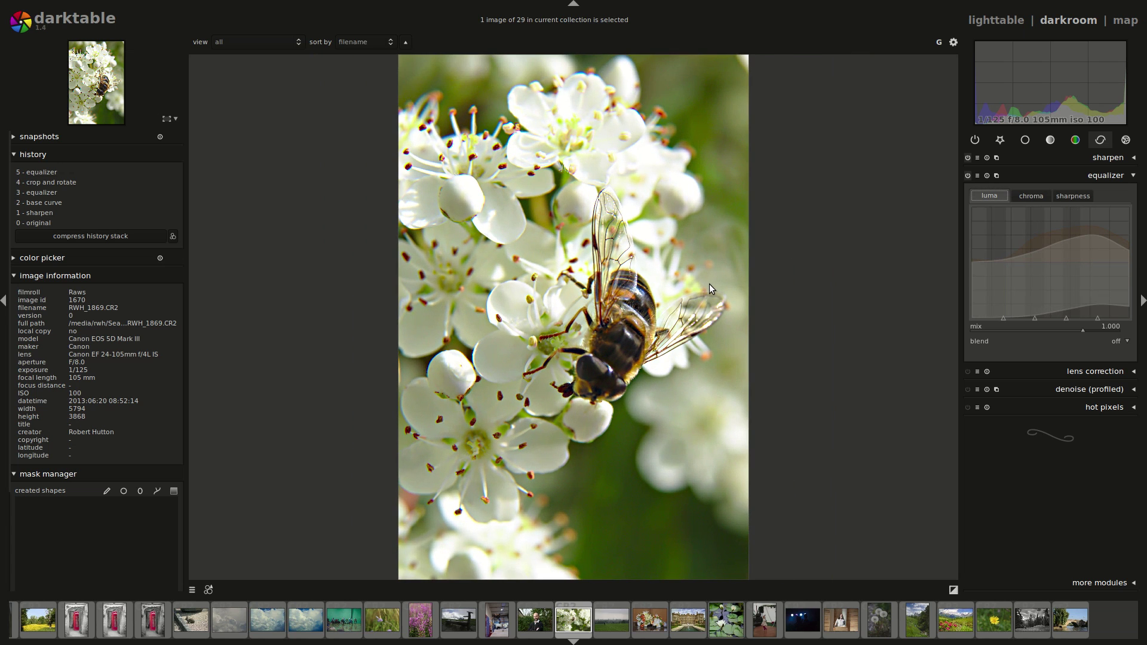